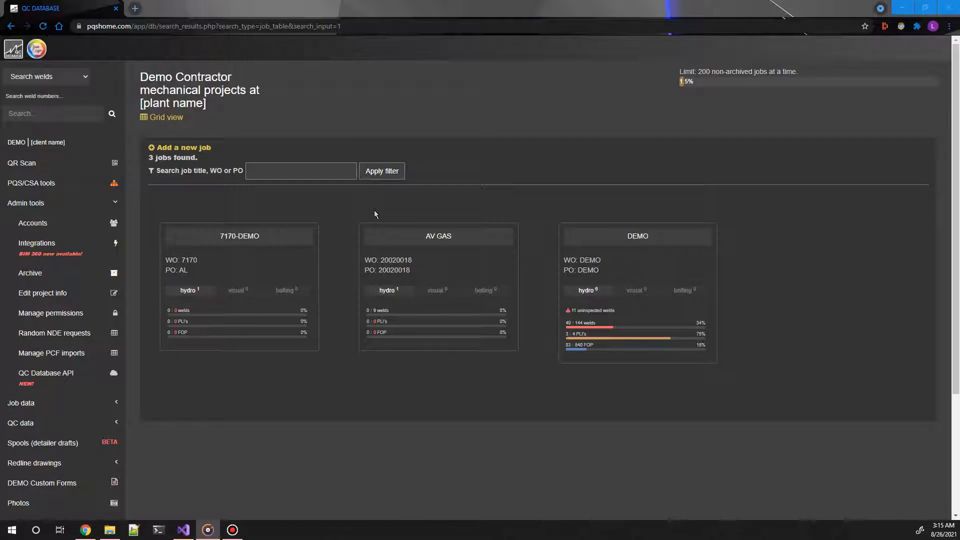
Step: Open the QC Database API credentials page in the admin tools and download the CREDS.XML credentials file
{"action": "left_click", "coordinate": [118, 203]}
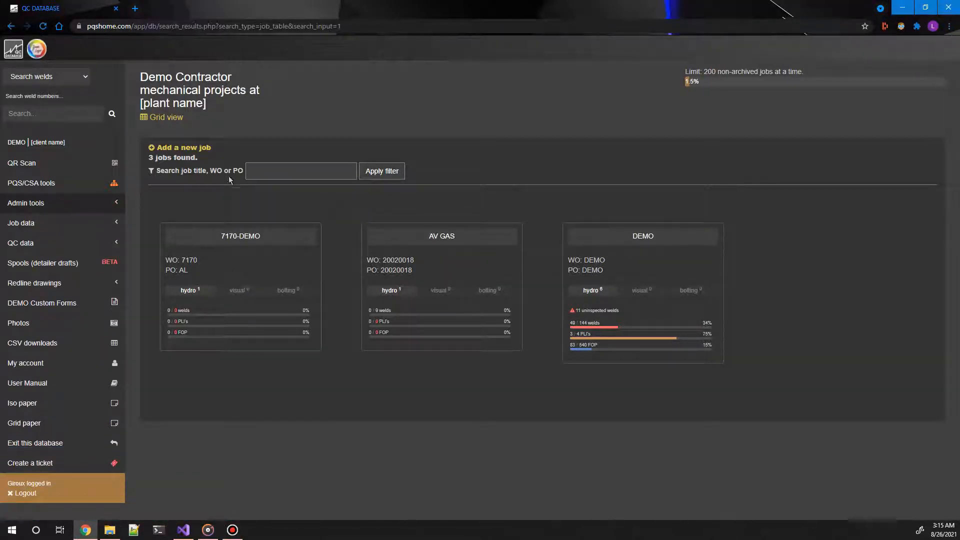
{"action": "left_click", "coordinate": [85, 207]}
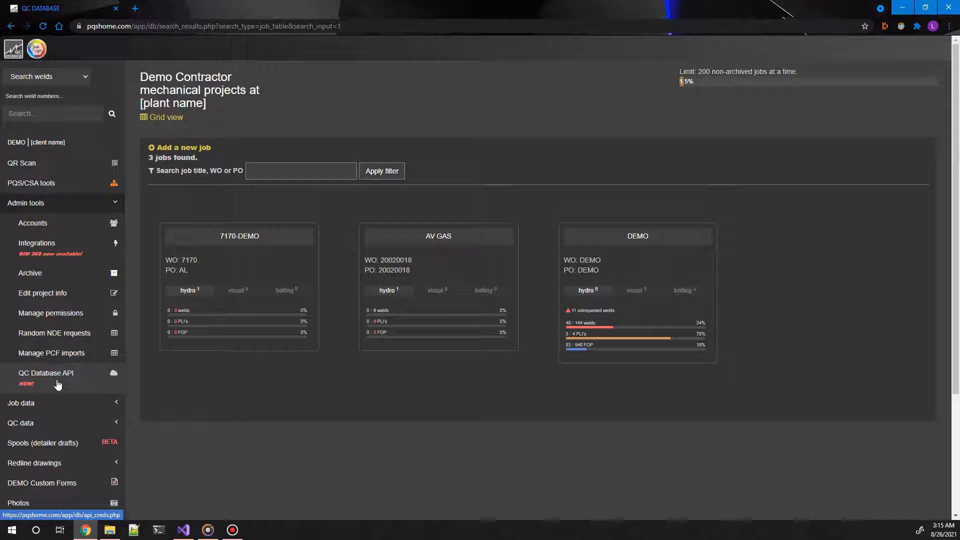
{"action": "left_click", "coordinate": [58, 384]}
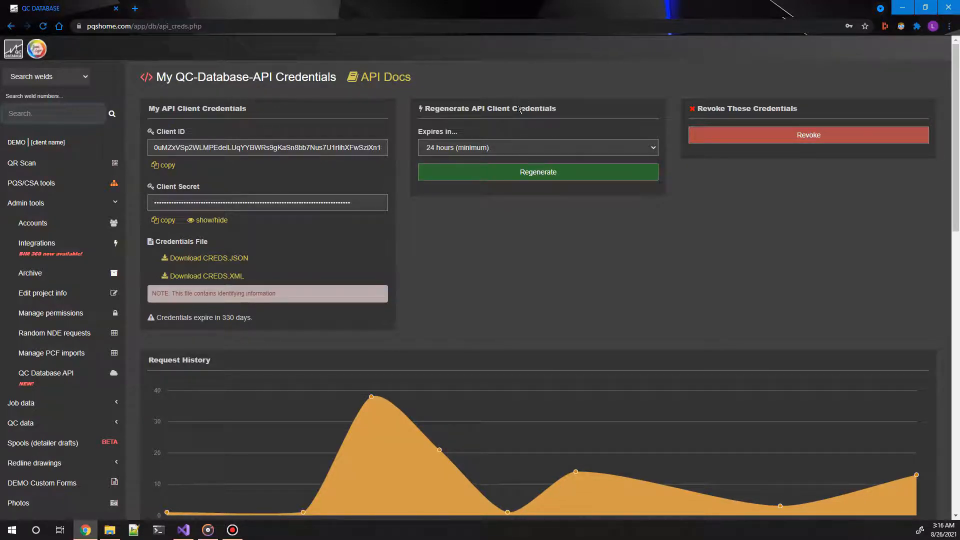
{"action": "scroll", "coordinate": [442, 186], "scroll_direction": "down", "scroll_amount": 2}
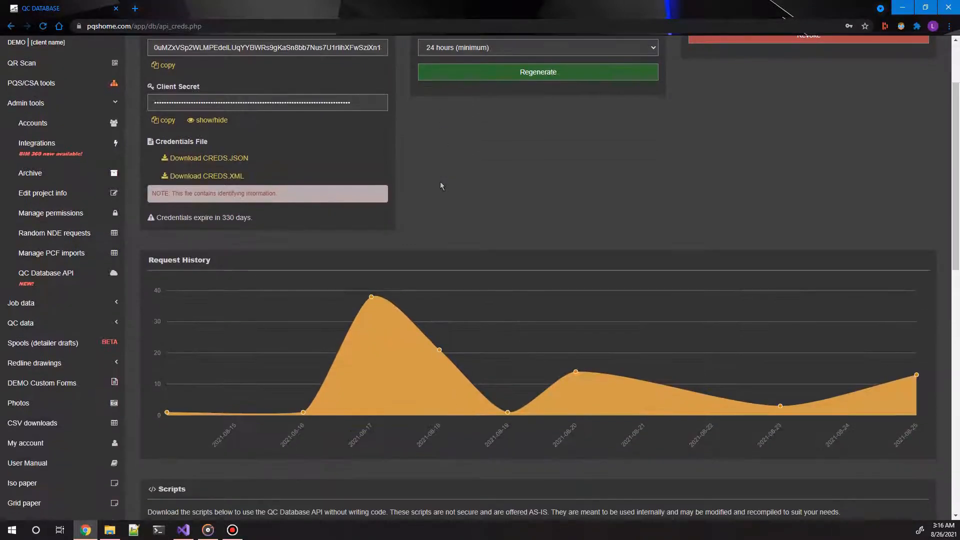
{"action": "left_click", "coordinate": [214, 176]}
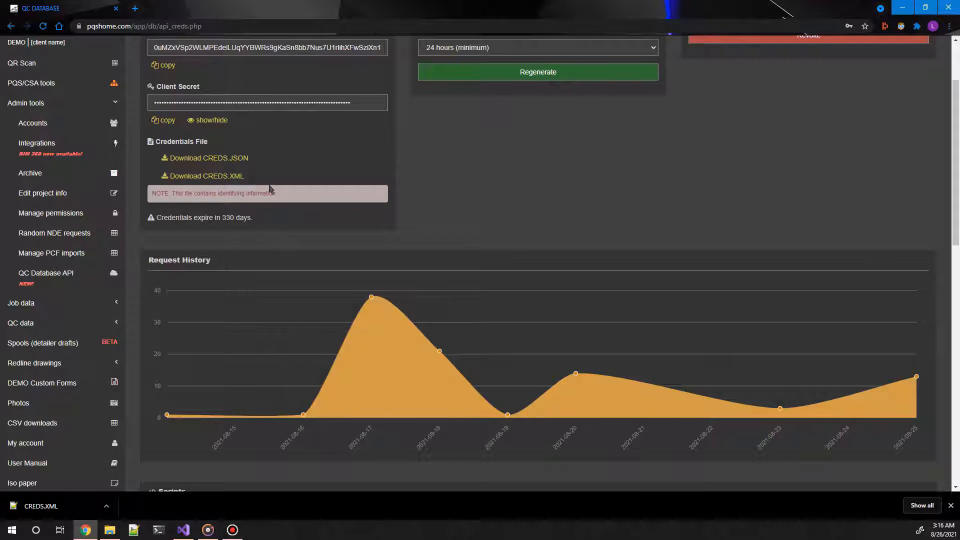
Step: Download QCDatabasePlant3DPlugin.bundle.zip from the Plant3D scripts on the credentials page
{"action": "scroll", "coordinate": [263, 194], "scroll_direction": "down", "scroll_amount": 4}
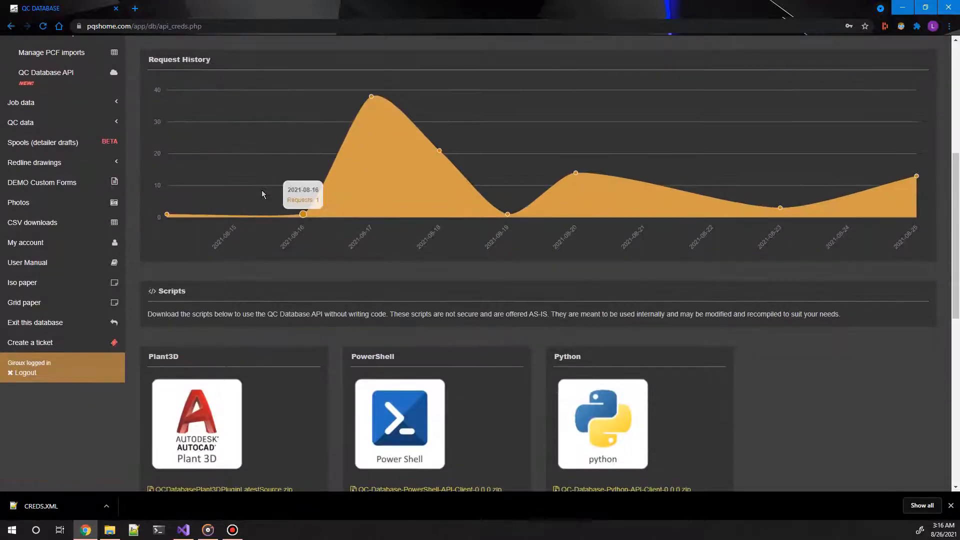
{"action": "scroll", "coordinate": [263, 195], "scroll_direction": "down", "scroll_amount": 3}
{"action": "scroll", "coordinate": [262, 194], "scroll_direction": "down", "scroll_amount": 2}
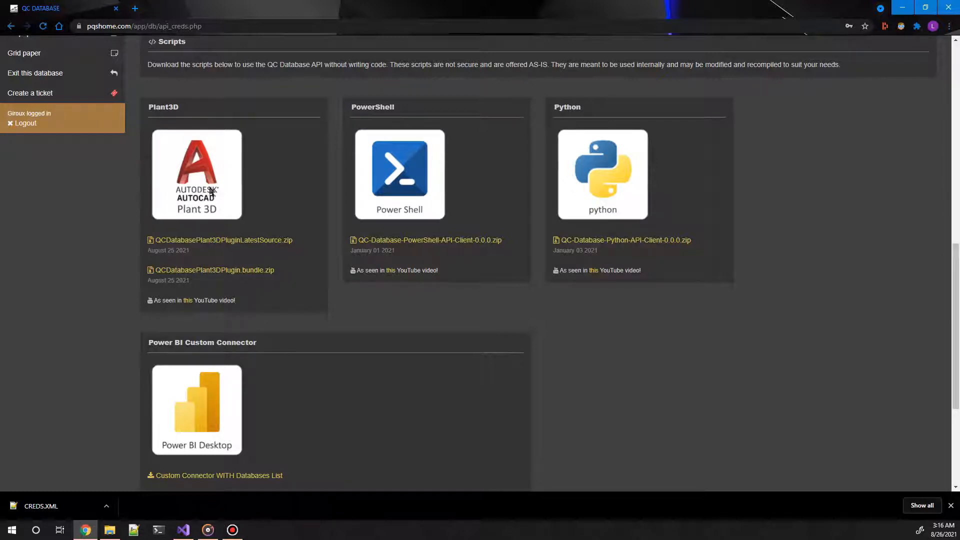
{"action": "scroll", "coordinate": [227, 155], "scroll_direction": "up", "scroll_amount": 1}
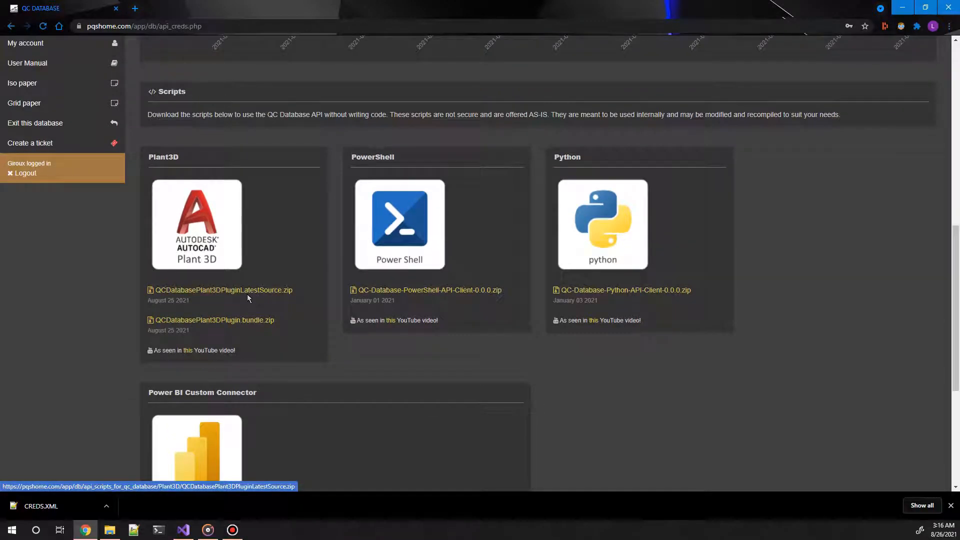
{"action": "scroll", "coordinate": [250, 294], "scroll_direction": "down", "scroll_amount": 1}
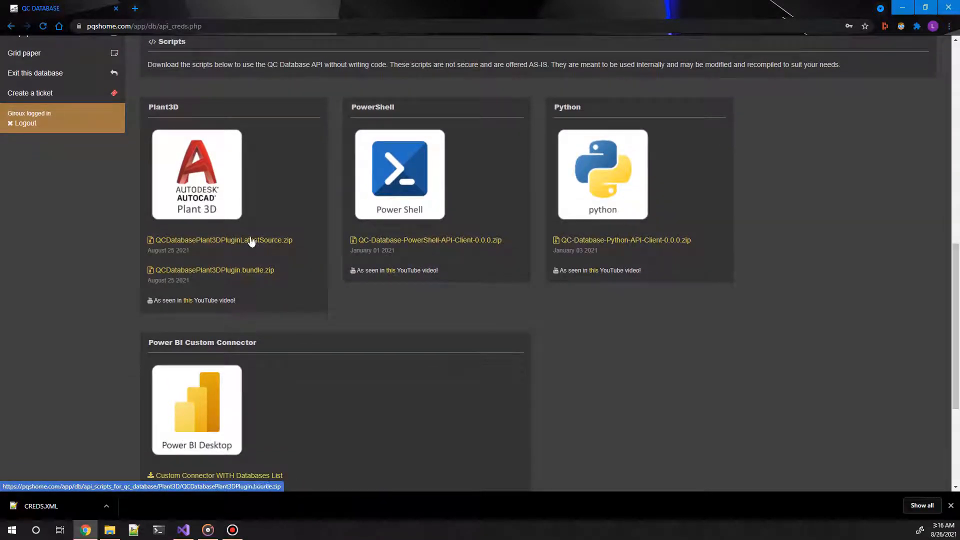
{"action": "left_click", "coordinate": [252, 272]}
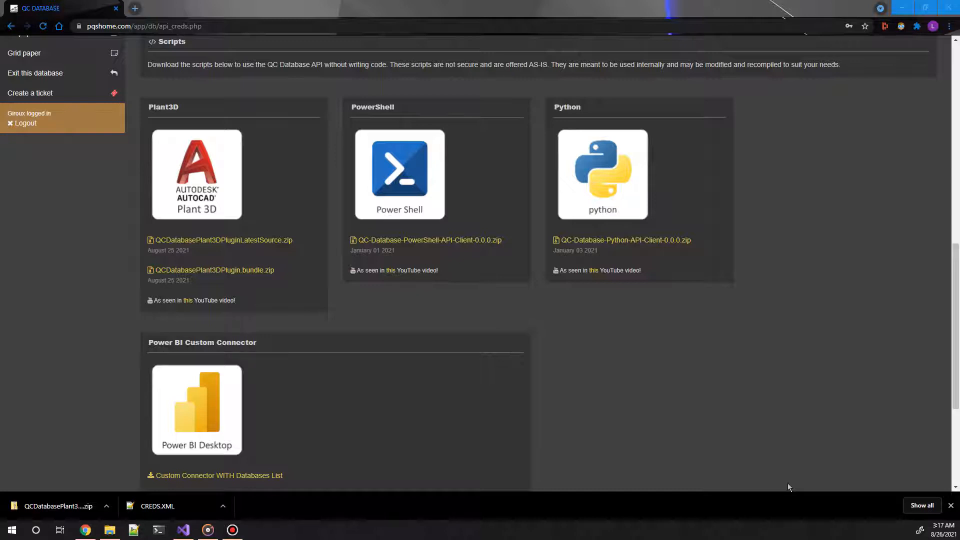
Step: In File Explorer, extract QCDatabasePlant3DPlugin.bundle.zip into its own folder in Downloads and delete the zip file
{"action": "left_click_drag", "start_coordinate": [959, 125], "coordinate": [468, 167]}
{"action": "left_click", "coordinate": [731, 172]}
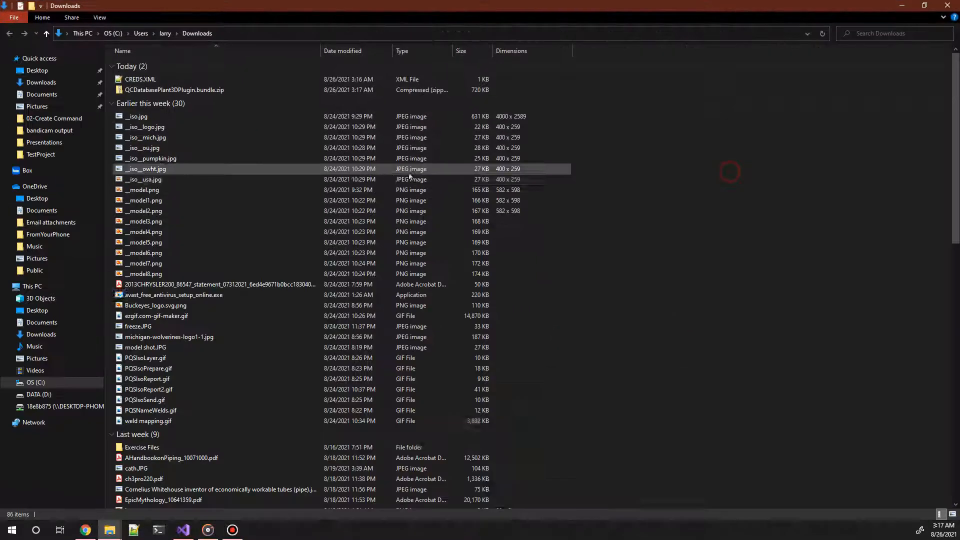
{"action": "right_click", "coordinate": [160, 92]}
{"action": "left_click", "coordinate": [210, 155]}
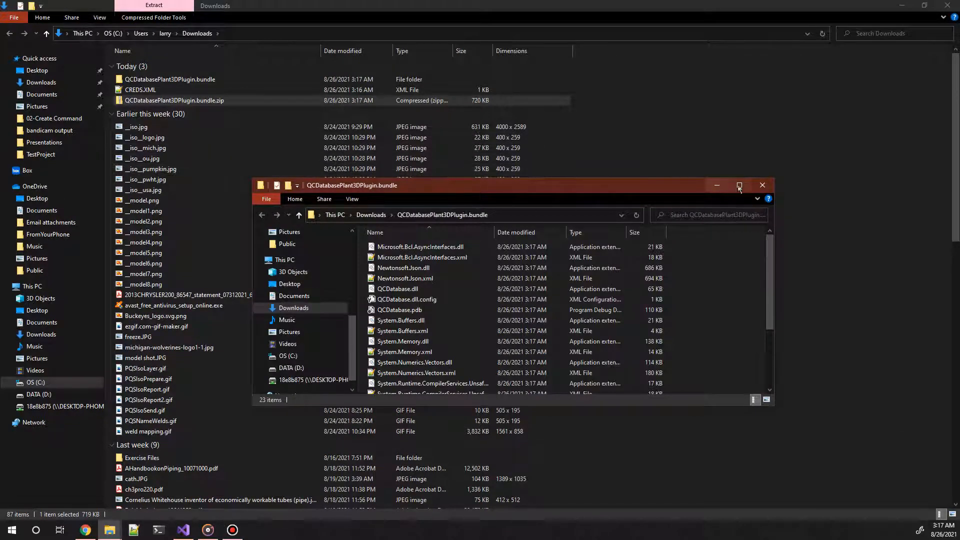
{"action": "left_click", "coordinate": [761, 186]}
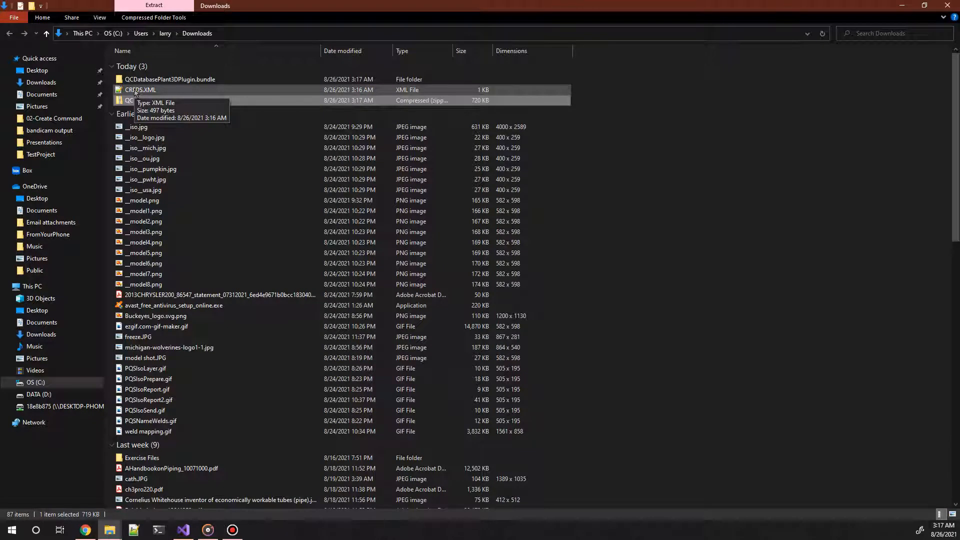
{"action": "key", "text": "Delete"}
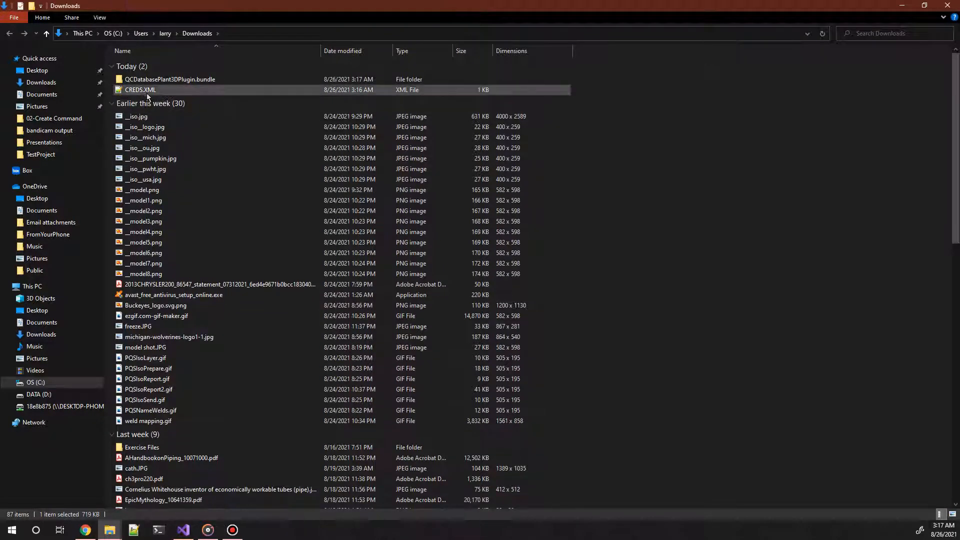
Step: Open CREDS.XML from Downloads in Notepad++ and maximize the editor window
{"action": "double_click", "coordinate": [146, 92]}
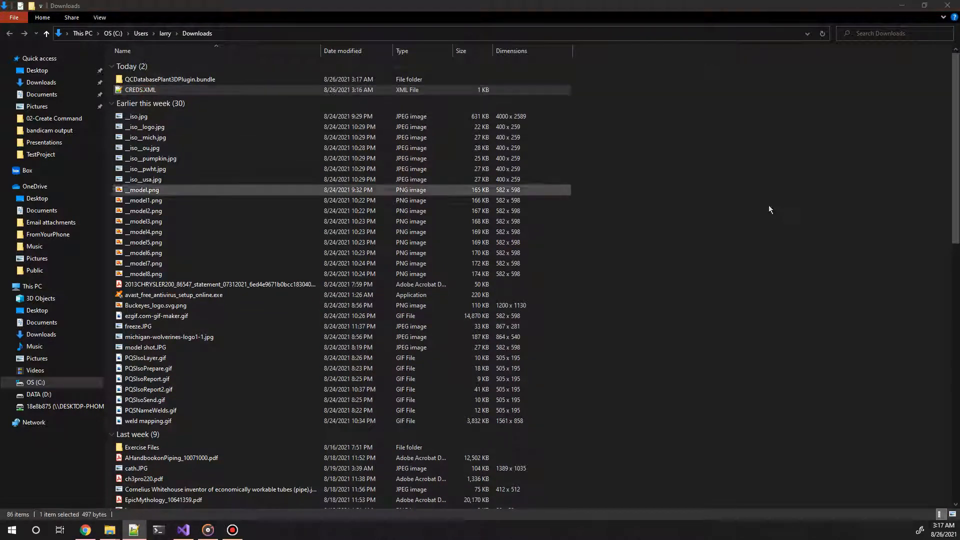
{"action": "left_click_drag", "start_coordinate": [959, 38], "coordinate": [362, 34]}
{"action": "left_click_drag", "start_coordinate": [714, 32], "coordinate": [532, 20]}
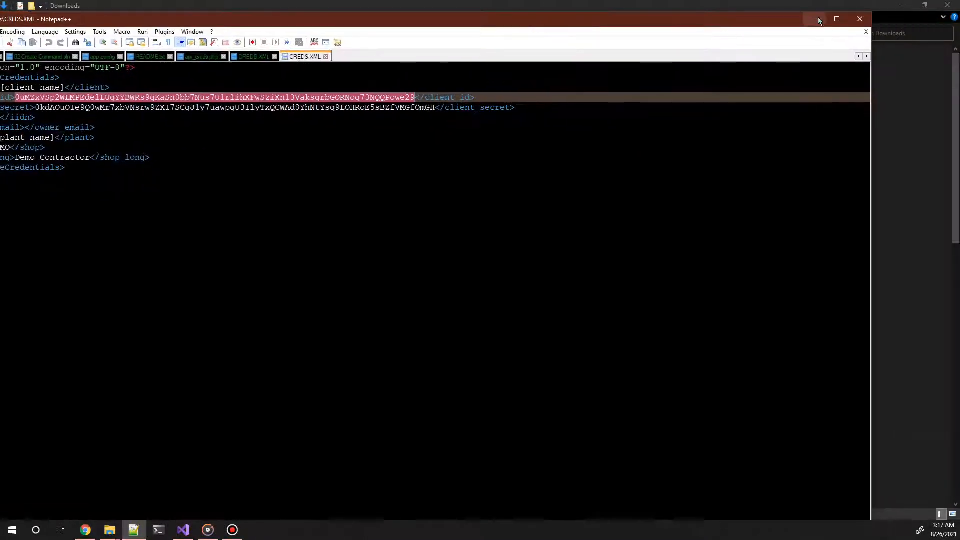
{"action": "left_click", "coordinate": [837, 19]}
Step: Examine the iidn, shop, shop_long, client, client_id and client_secret entries in CREDS.XML
{"action": "left_click", "coordinate": [63, 103]}
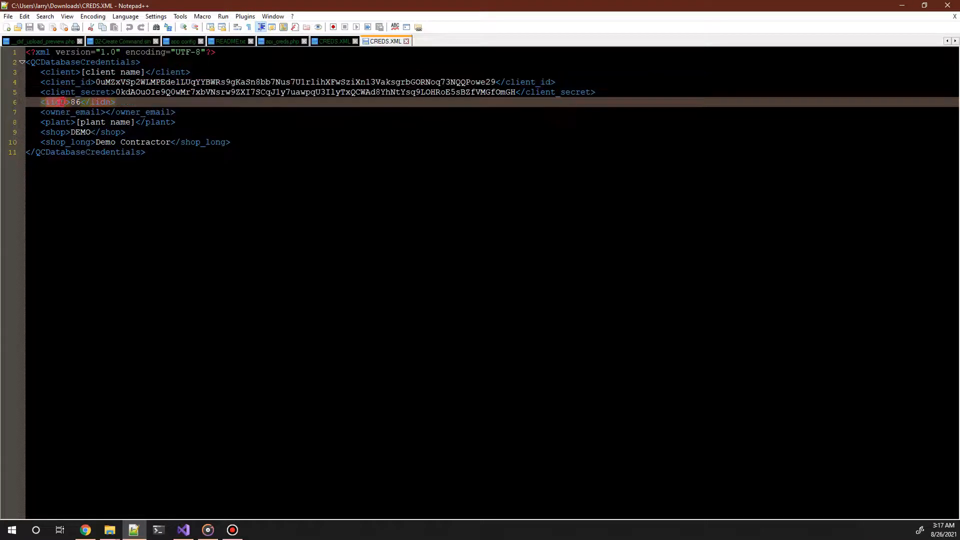
{"action": "left_click_drag", "start_coordinate": [128, 102], "coordinate": [36, 102]}
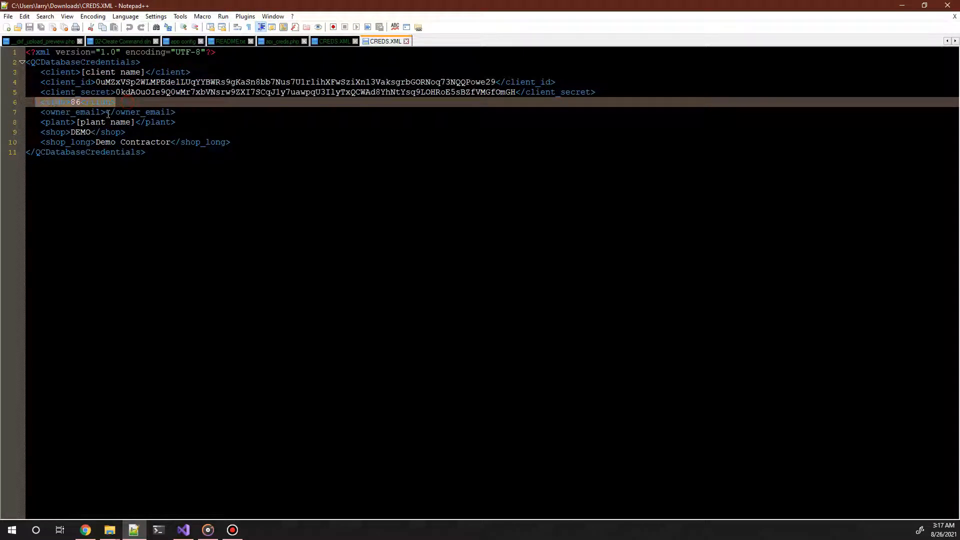
{"action": "left_click", "coordinate": [106, 104]}
{"action": "key", "text": "End"}
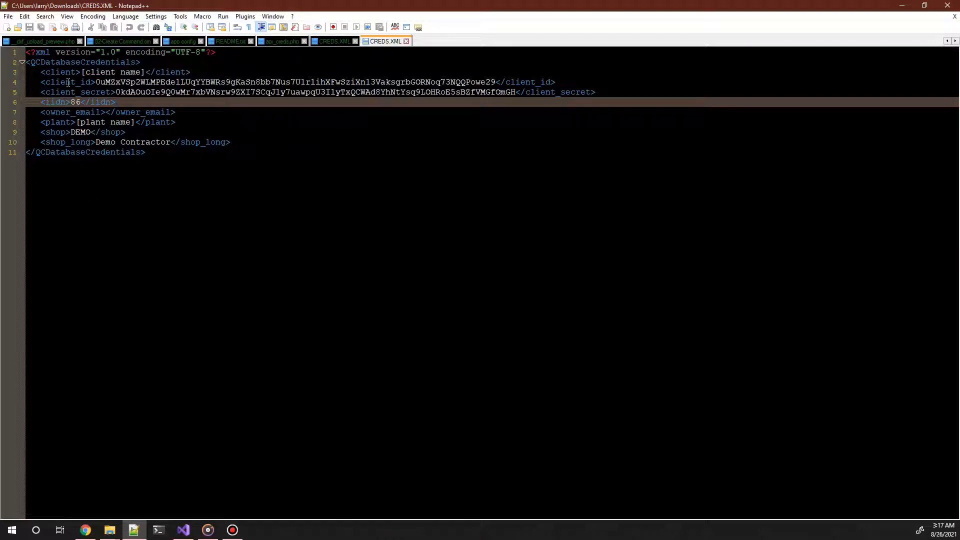
{"action": "left_click", "coordinate": [50, 132]}
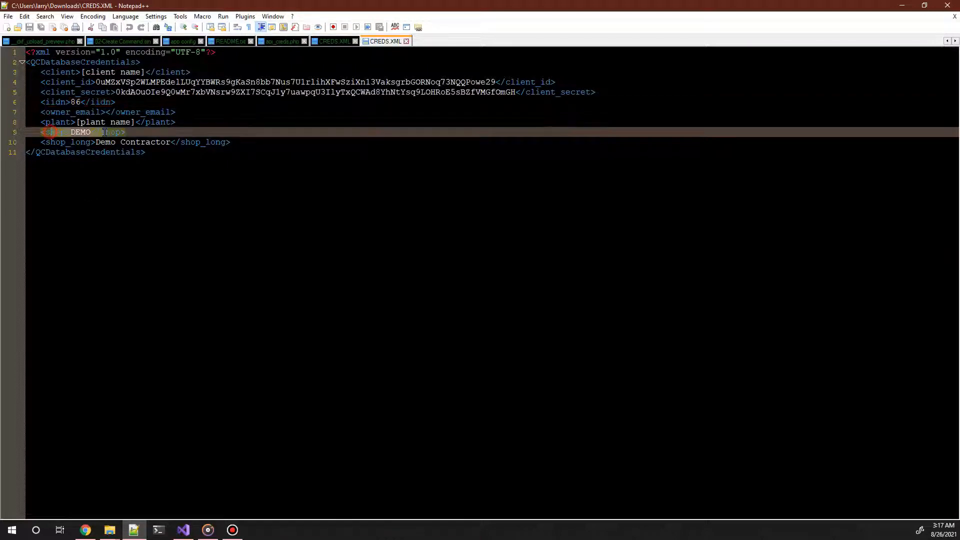
{"action": "left_click_drag", "start_coordinate": [70, 142], "coordinate": [204, 143]}
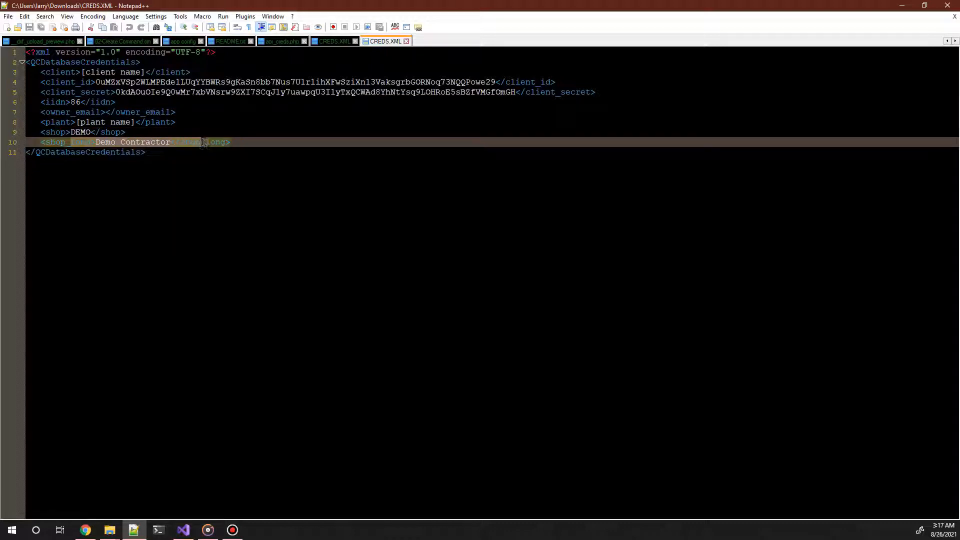
{"action": "left_click", "coordinate": [243, 150]}
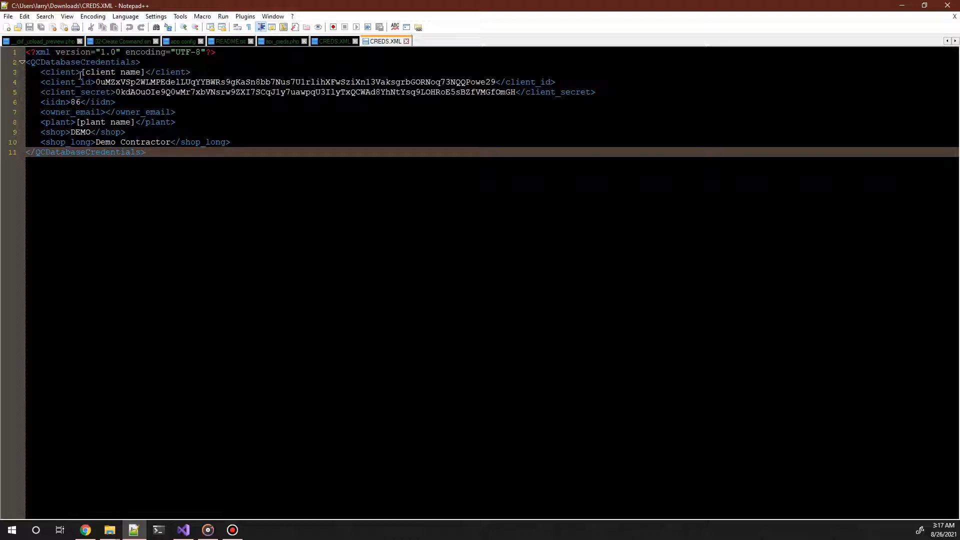
{"action": "left_click_drag", "start_coordinate": [82, 73], "coordinate": [145, 73]}
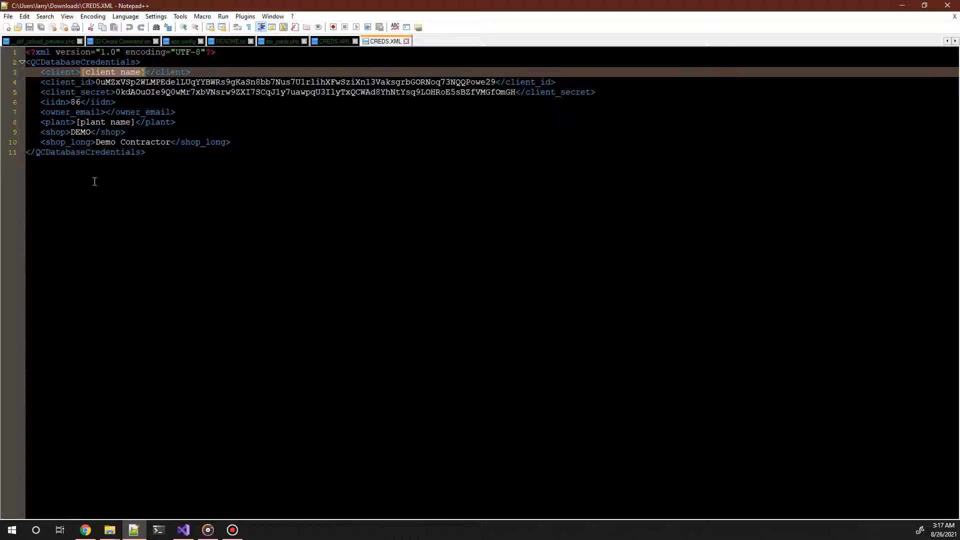
{"action": "double_click", "coordinate": [145, 82]}
{"action": "double_click", "coordinate": [148, 92]}
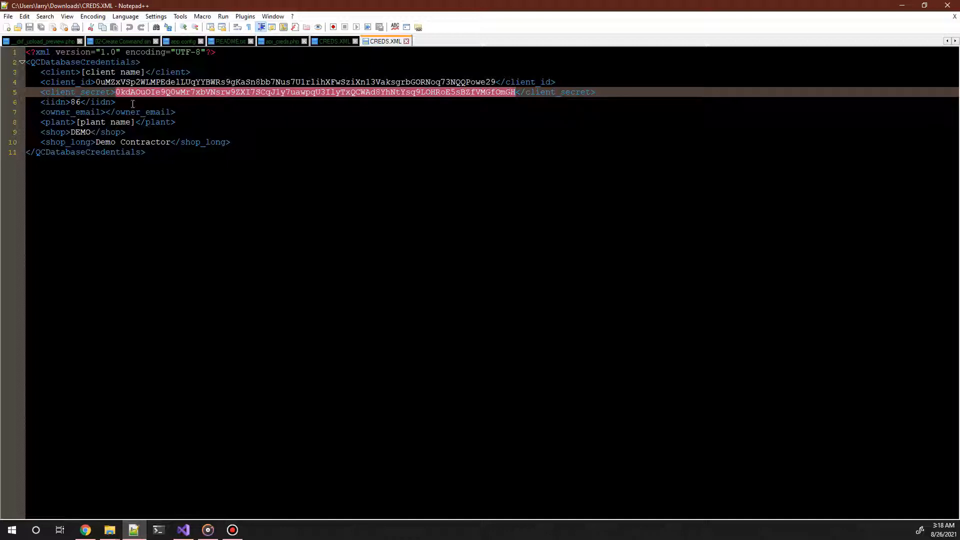
{"action": "left_click_drag", "start_coordinate": [86, 82], "coordinate": [176, 95]}
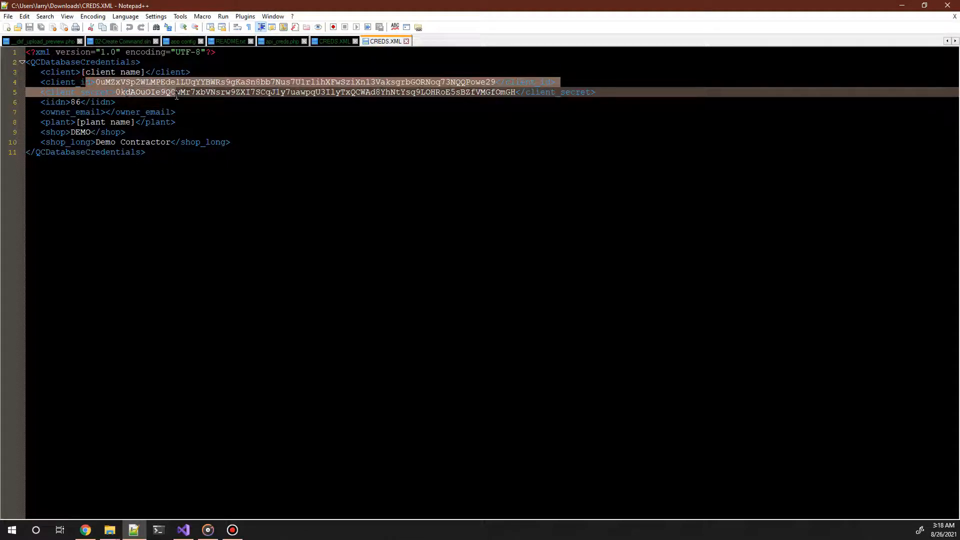
{"action": "left_click", "coordinate": [179, 111]}
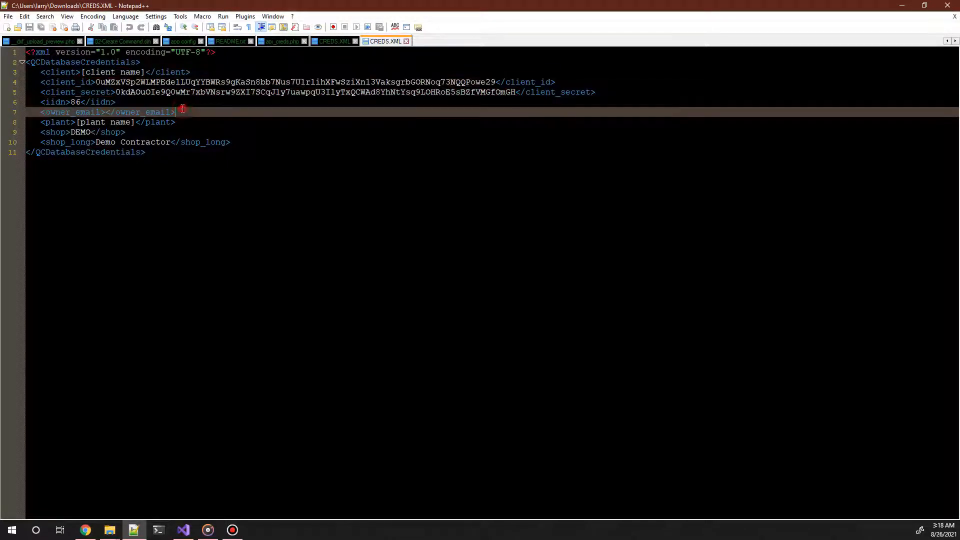
{"action": "left_click", "coordinate": [167, 149]}
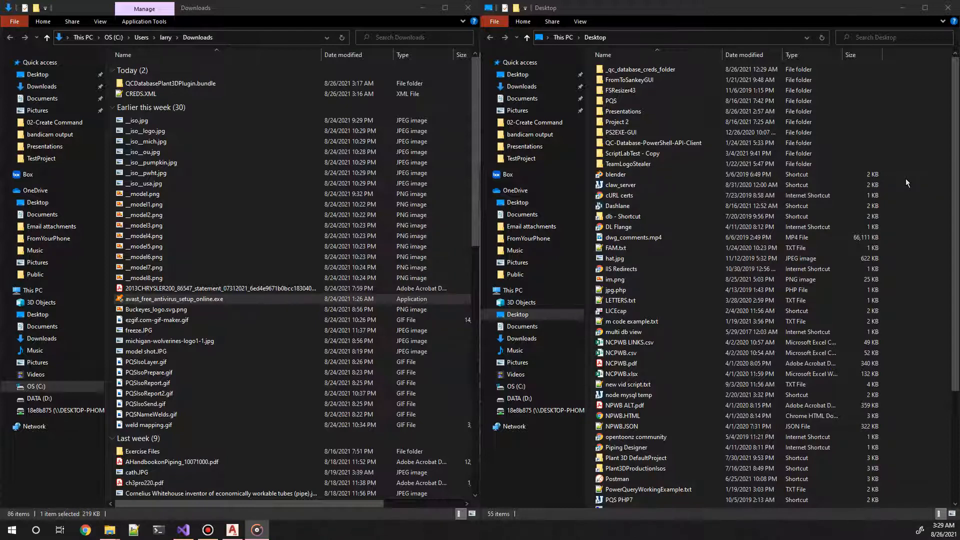
Step: Create a new folder named __qc_database_creds on the Desktop in File Explorer
{"action": "right_click", "coordinate": [901, 164]}
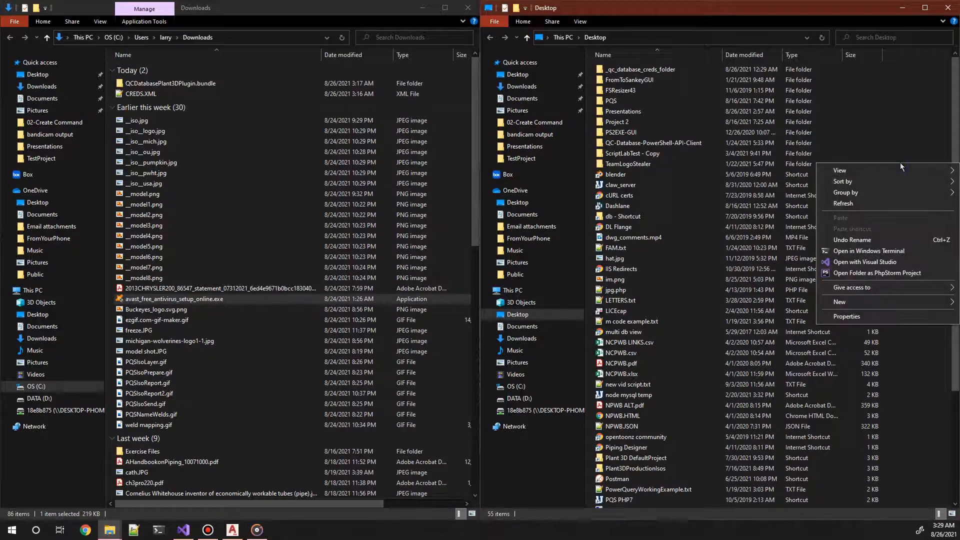
{"action": "mouse_move", "coordinate": [846, 302]}
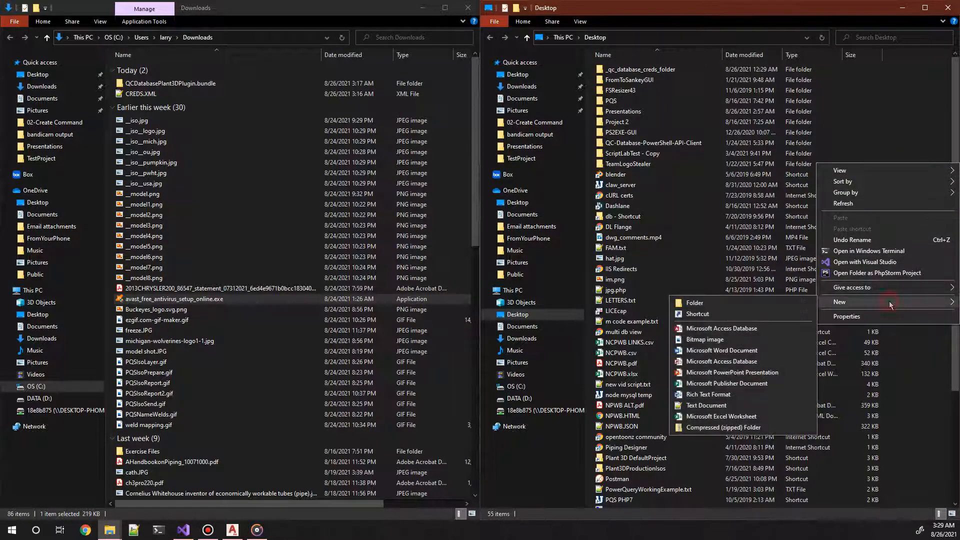
{"action": "left_click", "coordinate": [761, 301]}
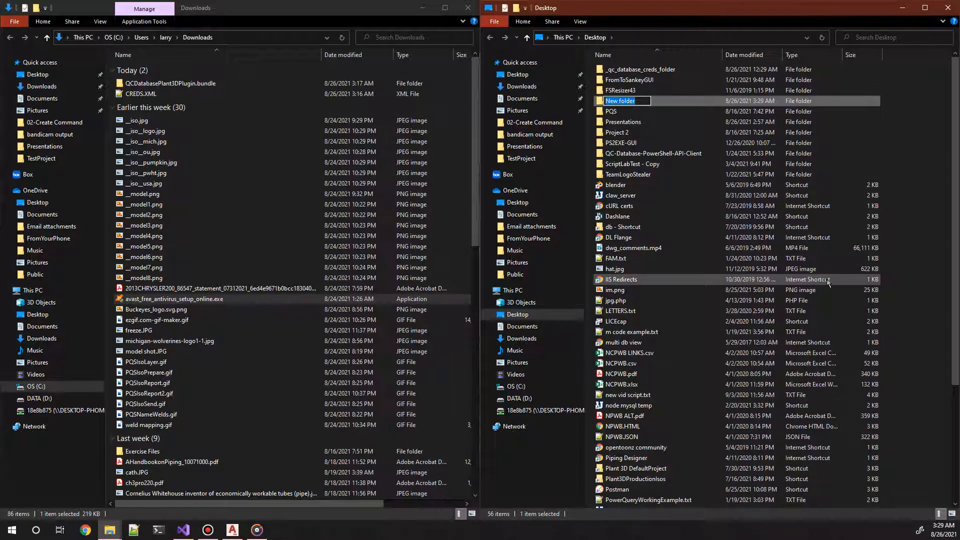
{"action": "type", "text": "_"}
{"action": "type", "text": "_credent"}
{"action": "type", "text": "ials"}
{"action": "key", "text": "BackSpace"}
{"action": "key", "text": "BackSpace"}
{"action": "key", "text": "BackSpace"}
{"action": "key", "text": "BackSpace"}
{"action": "key", "text": "BackSpace"}
{"action": "key", "text": "BackSpace"}
{"action": "key", "text": "BackSpace"}
{"action": "type", "text": "s"}
{"action": "key", "text": "BackSpace"}
{"action": "key", "text": "BackSpace"}
{"action": "key", "text": "BackSpace"}
{"action": "key", "text": "BackSpace"}
{"action": "key", "text": "BackSpace"}
{"action": "type", "text": "qc_database_creds"}
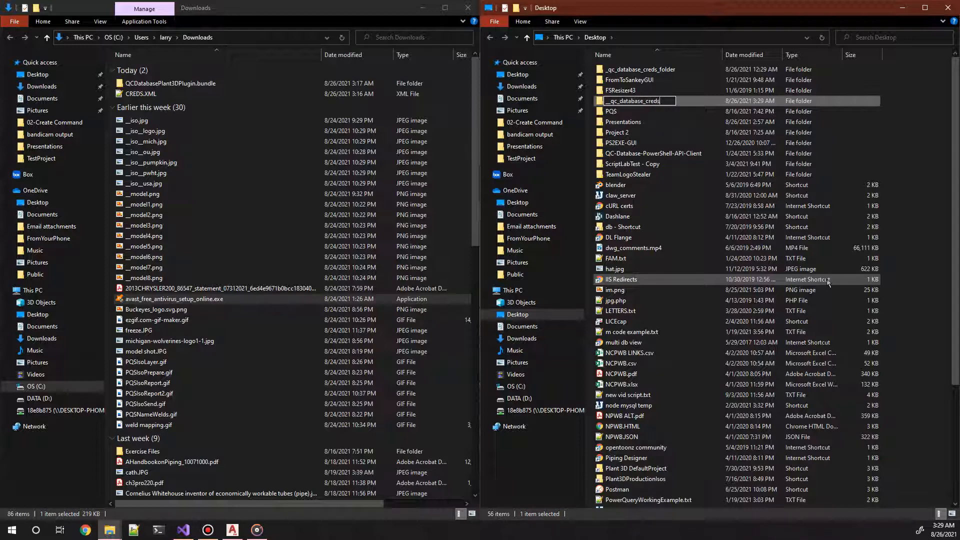
{"action": "key", "text": "Return"}
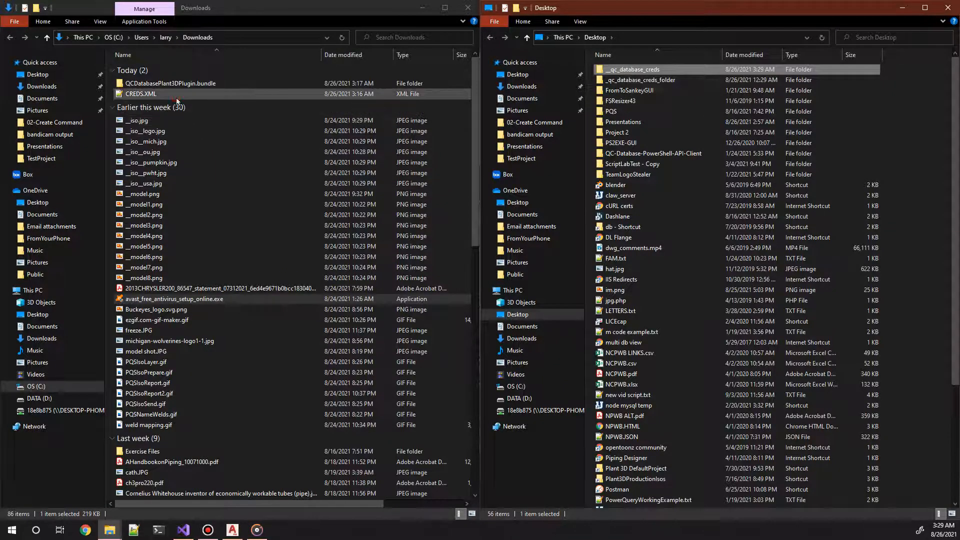
Step: Move CREDS.XML from Downloads into the __qc_database_creds folder on the Desktop
{"action": "right_click", "coordinate": [134, 95]}
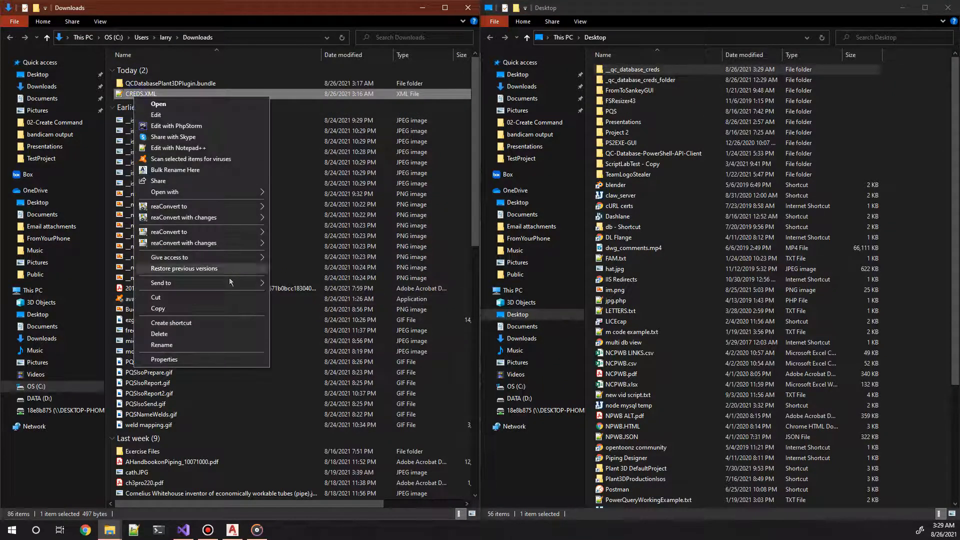
{"action": "left_click", "coordinate": [205, 309]}
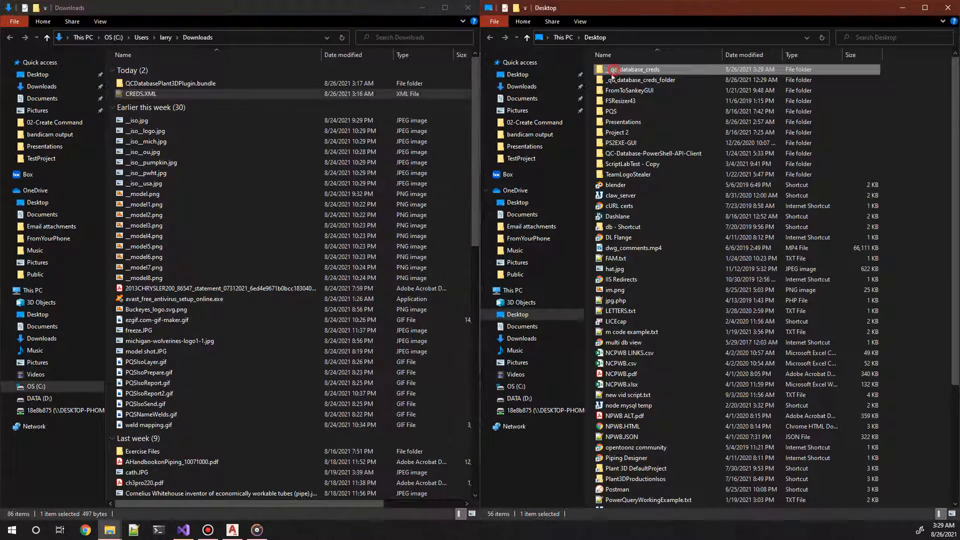
{"action": "double_click", "coordinate": [615, 73]}
{"action": "right_click", "coordinate": [602, 88]}
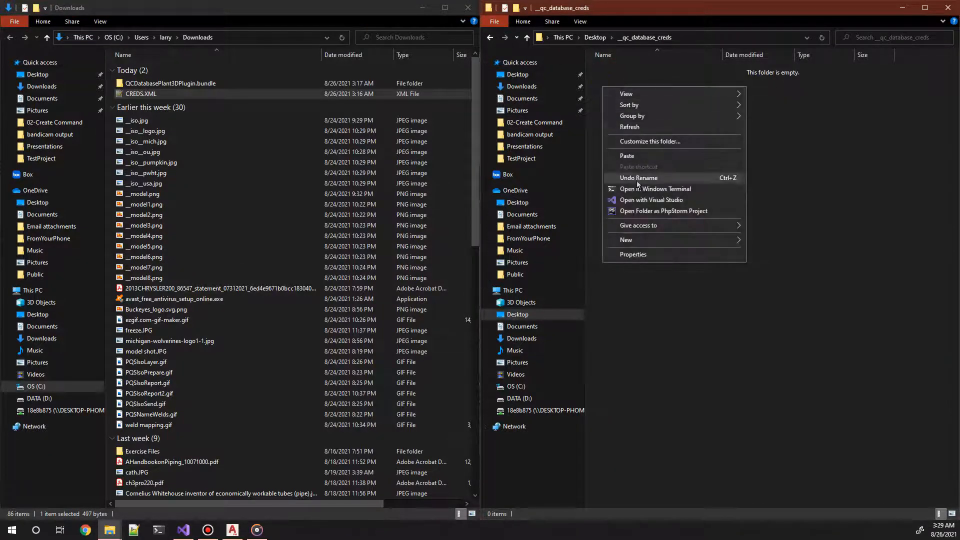
{"action": "left_click", "coordinate": [633, 156]}
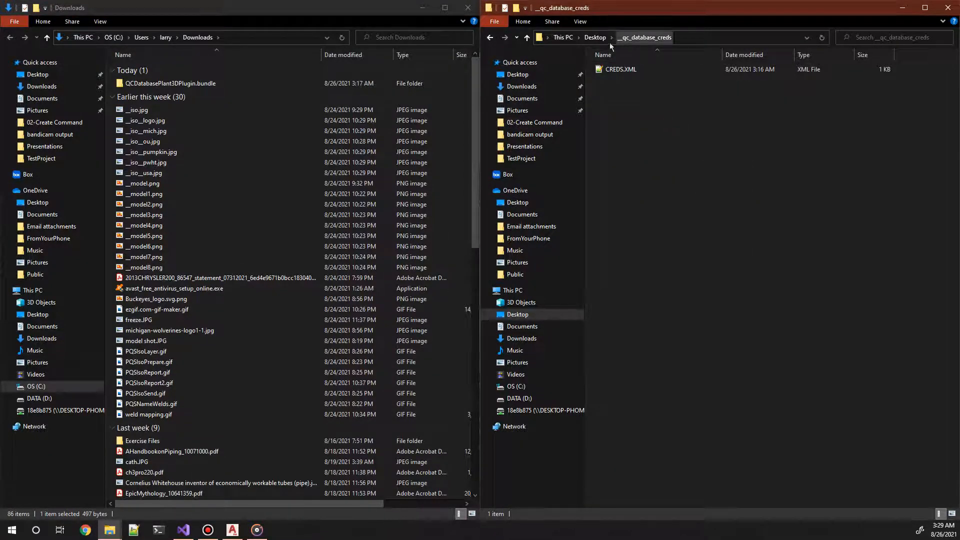
Step: Copy the _layers folder from _qc_database_creds_folder on the Desktop into __qc_database_creds and sort the folder by name
{"action": "left_click", "coordinate": [596, 38]}
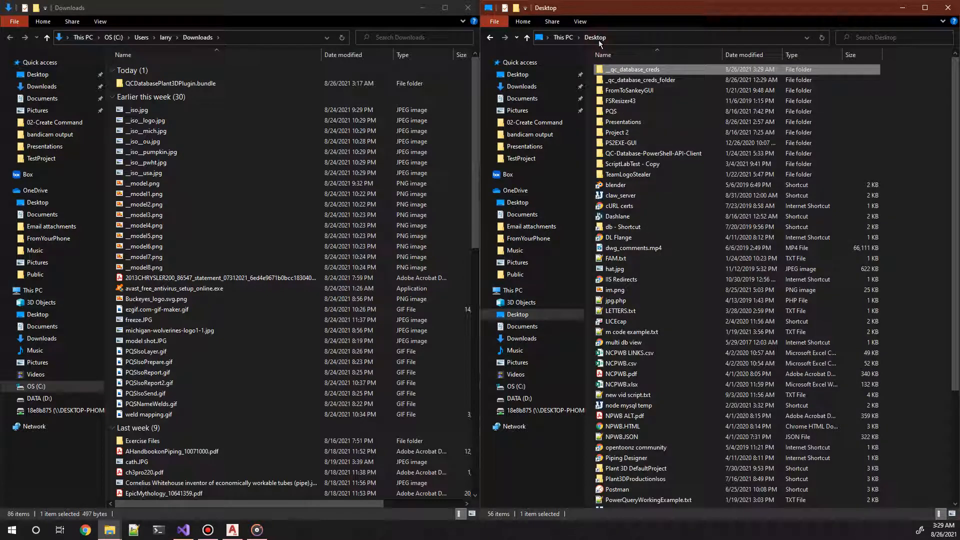
{"action": "double_click", "coordinate": [622, 80]}
{"action": "right_click", "coordinate": [620, 70]}
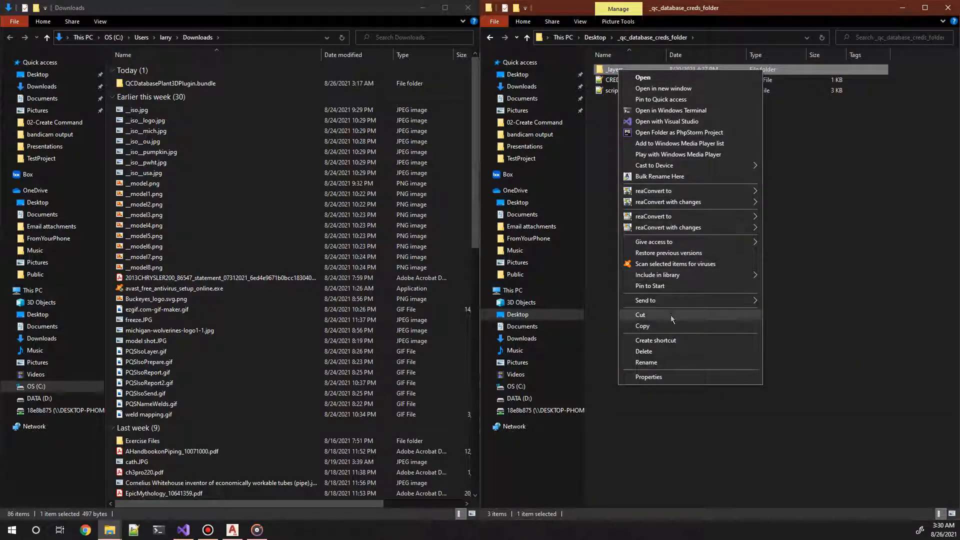
{"action": "left_click", "coordinate": [644, 326]}
{"action": "left_click", "coordinate": [598, 40]}
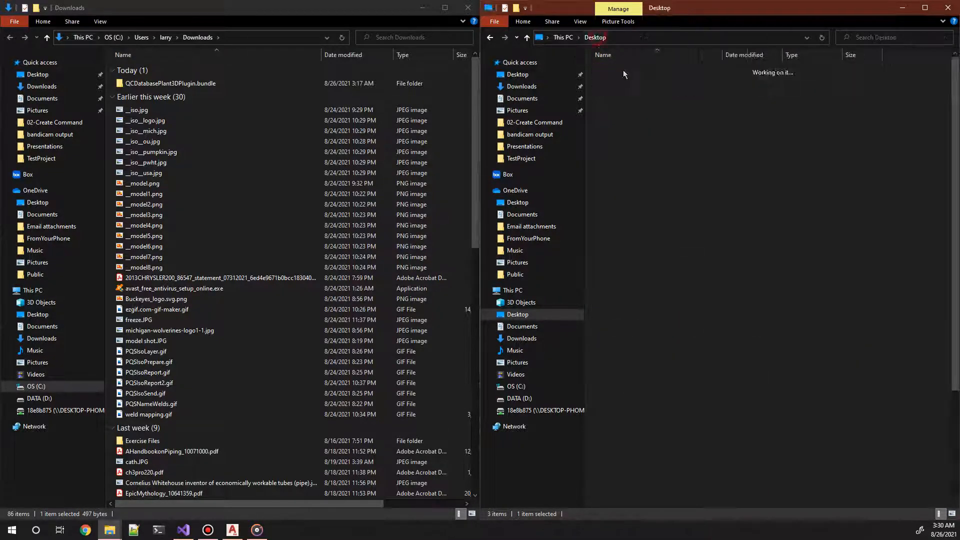
{"action": "double_click", "coordinate": [624, 71]}
{"action": "right_click", "coordinate": [625, 97]}
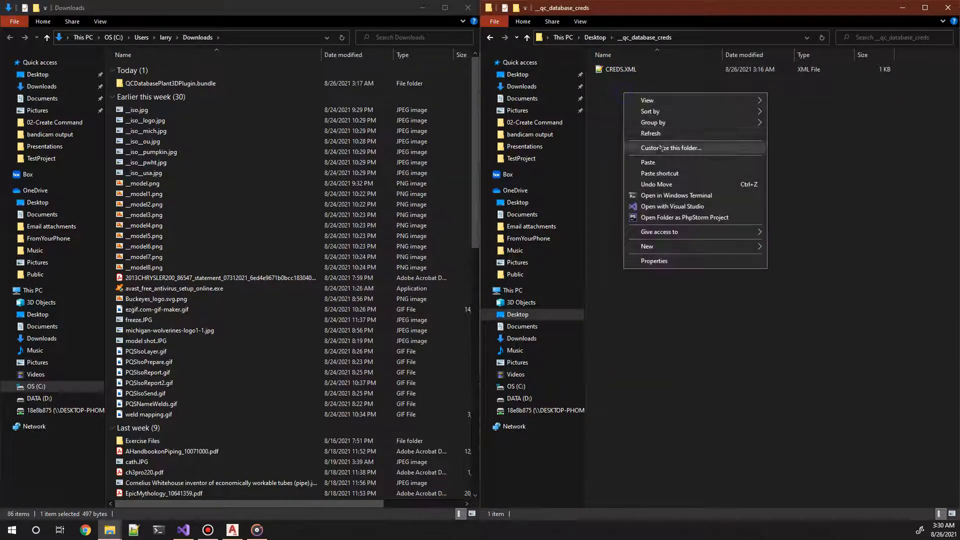
{"action": "left_click", "coordinate": [667, 163]}
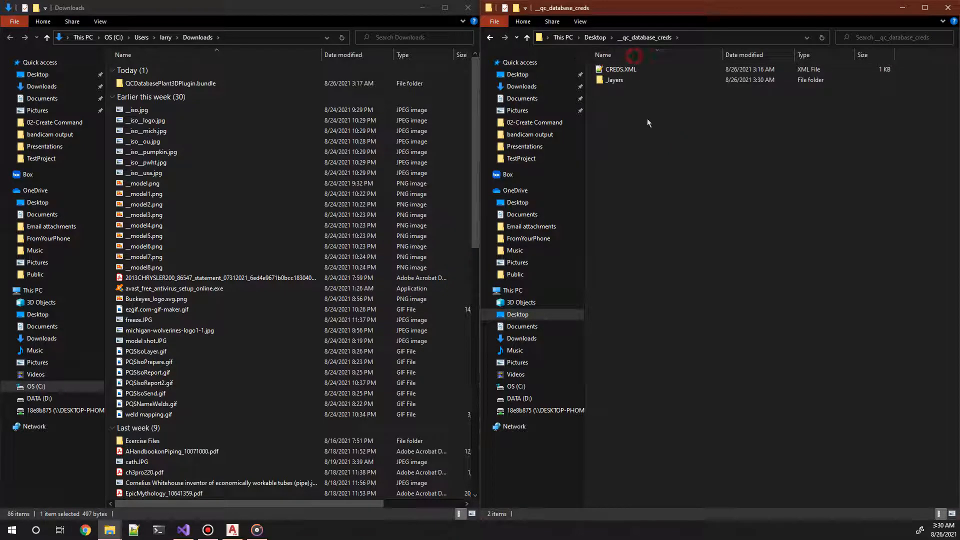
{"action": "left_click", "coordinate": [642, 60]}
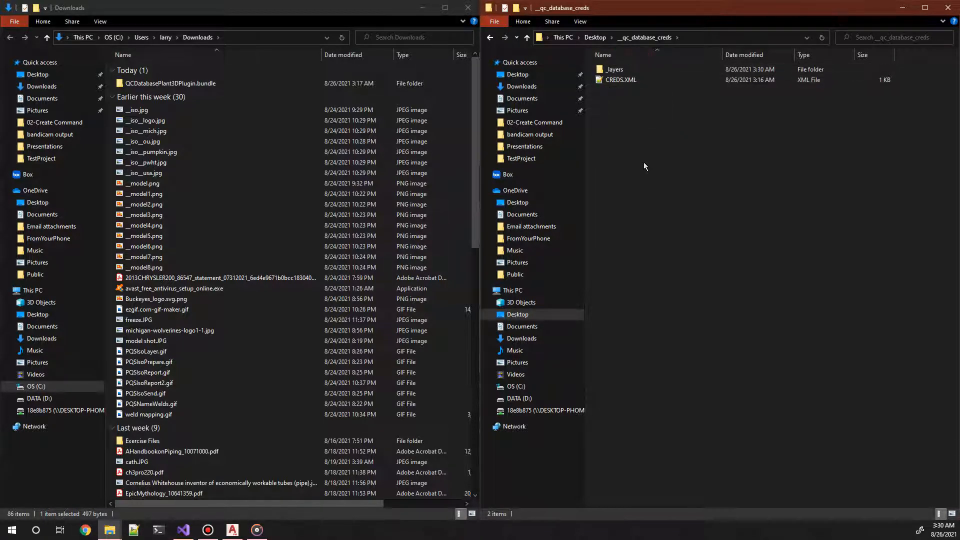
{"action": "left_click", "coordinate": [643, 163]}
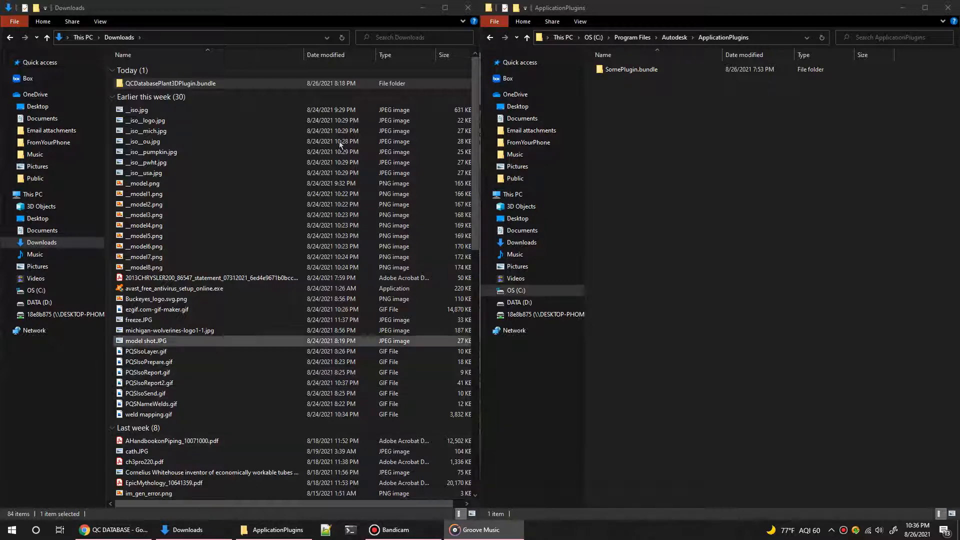
Step: Move QCDatabasePlant3DPlugin.bundle from Downloads into C:\Program Files\Autodesk\ApplicationPlugins, granting administrator permission
{"action": "left_click", "coordinate": [245, 83]}
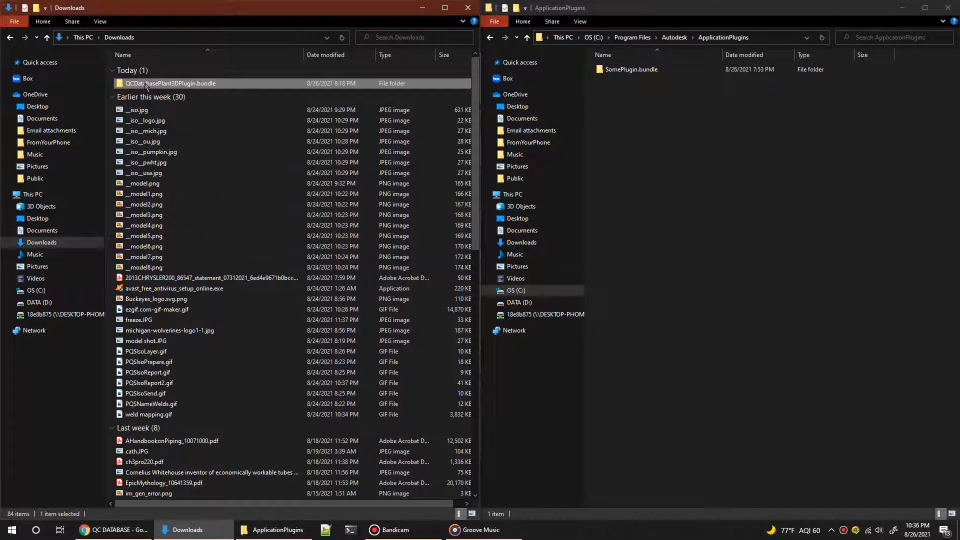
{"action": "right_click", "coordinate": [188, 88]}
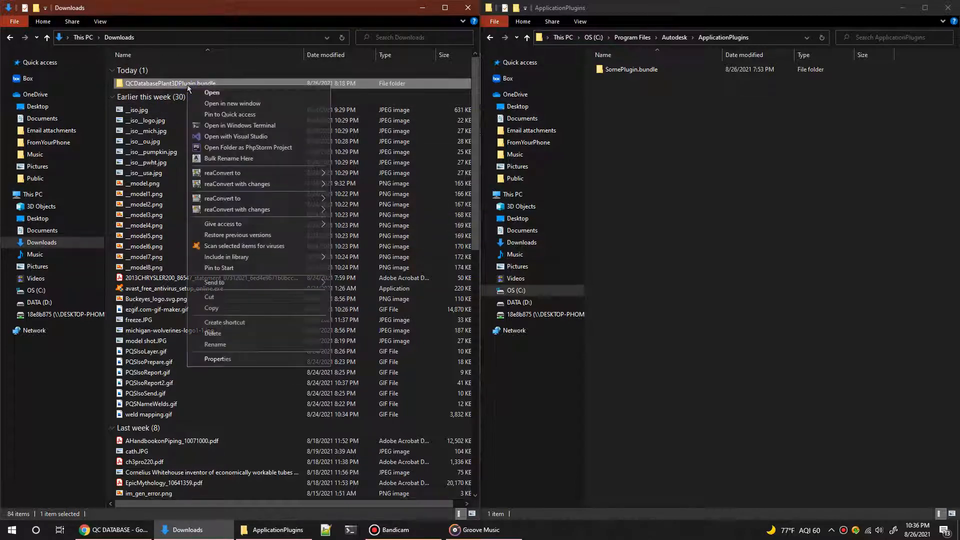
{"action": "left_click", "coordinate": [251, 296]}
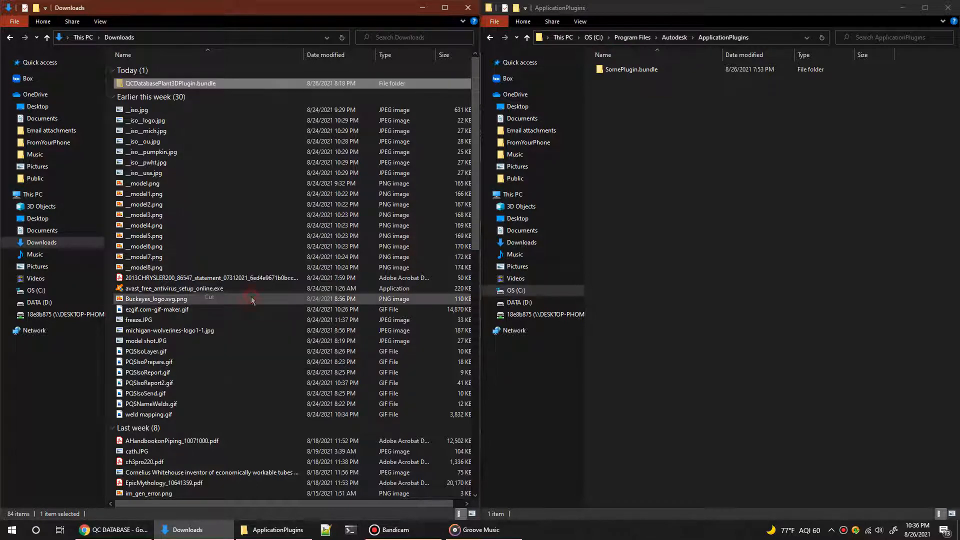
{"action": "left_click", "coordinate": [637, 97]}
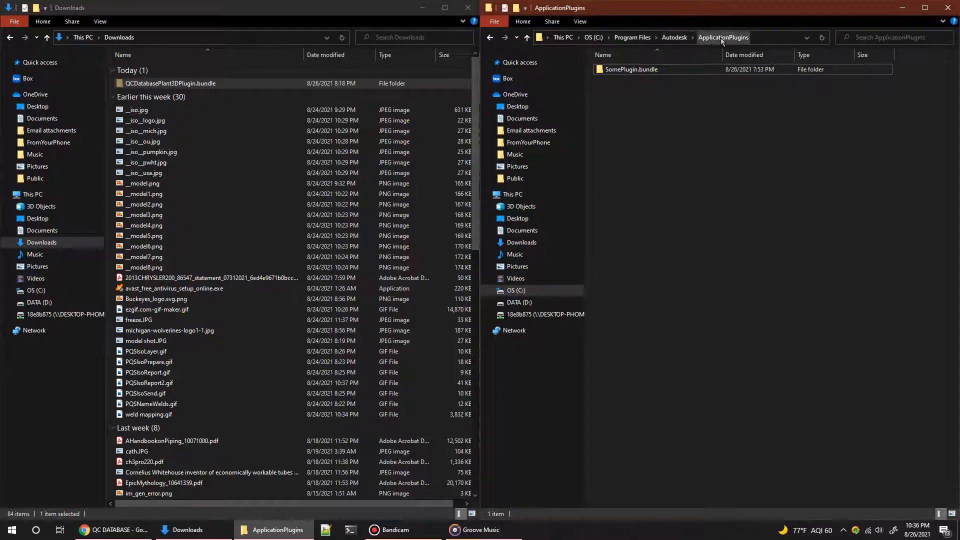
{"action": "right_click", "coordinate": [646, 92]}
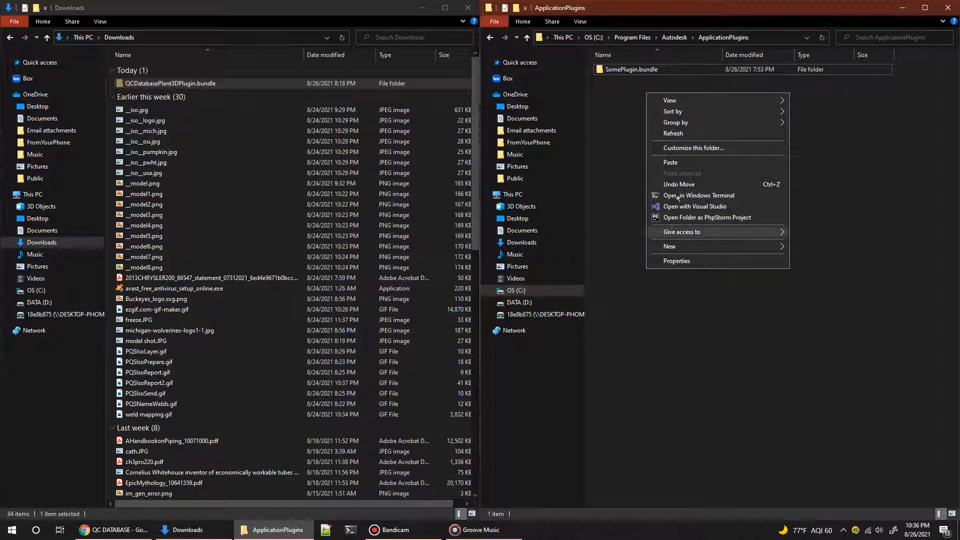
{"action": "left_click", "coordinate": [670, 163]}
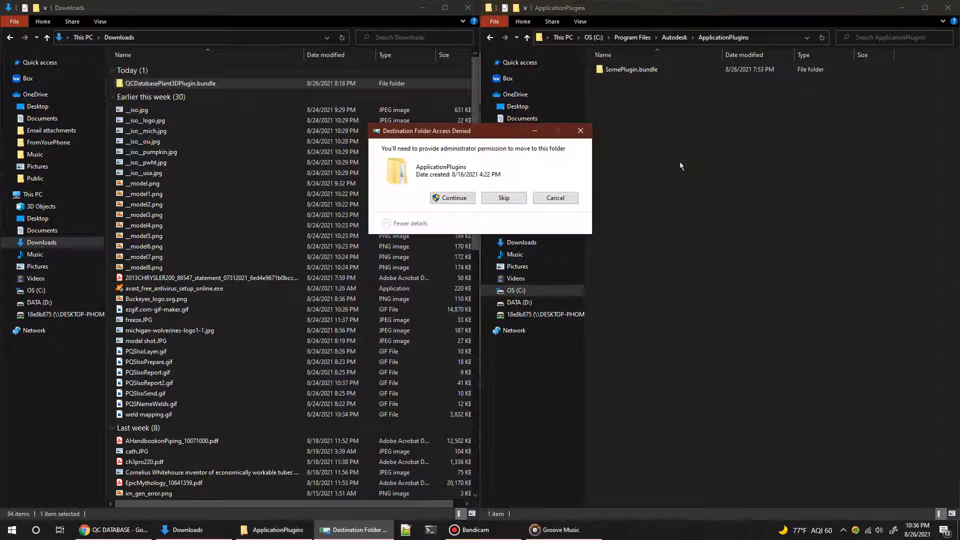
{"action": "left_click", "coordinate": [464, 200]}
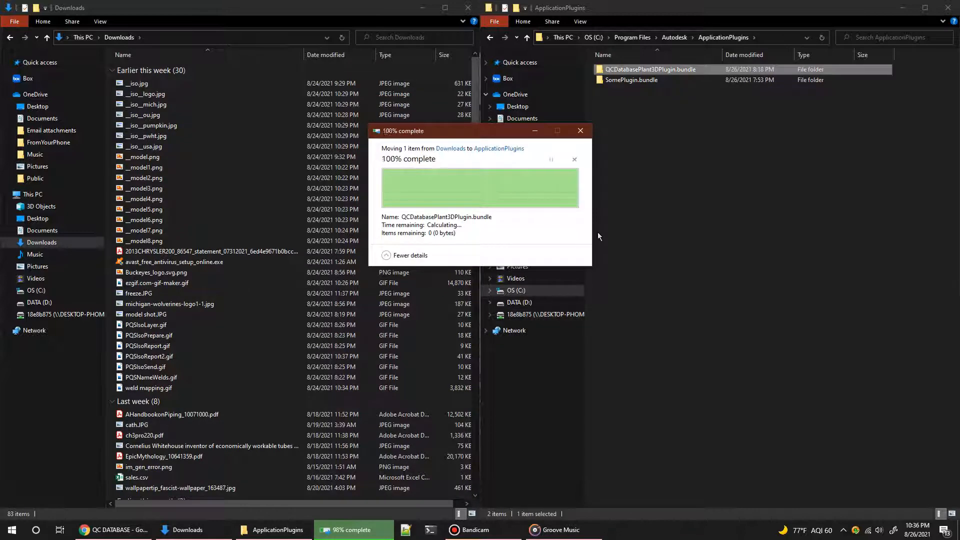
Step: Examine the files inside QCDatabasePlant3DPlugin.bundle in ApplicationPlugins and return to the parent folder
{"action": "left_click", "coordinate": [647, 110]}
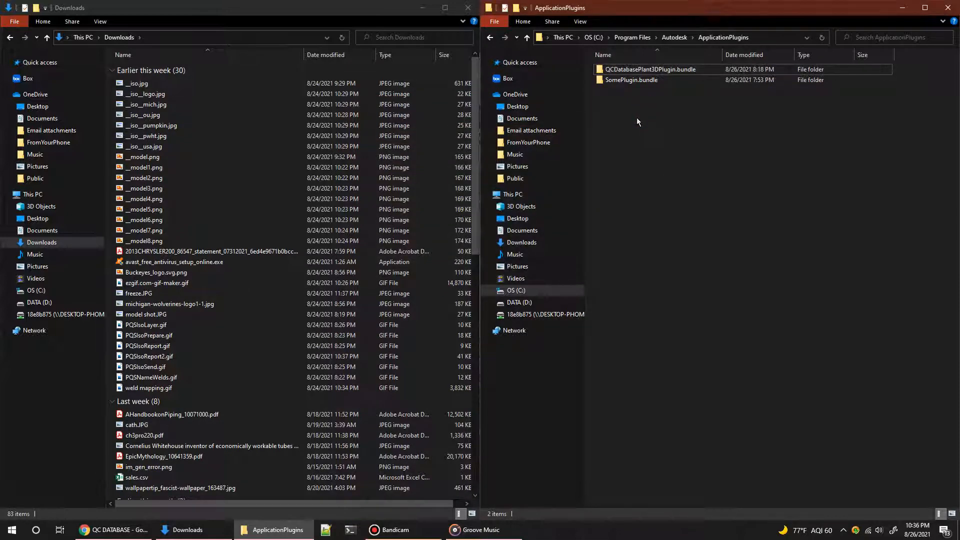
{"action": "double_click", "coordinate": [639, 70]}
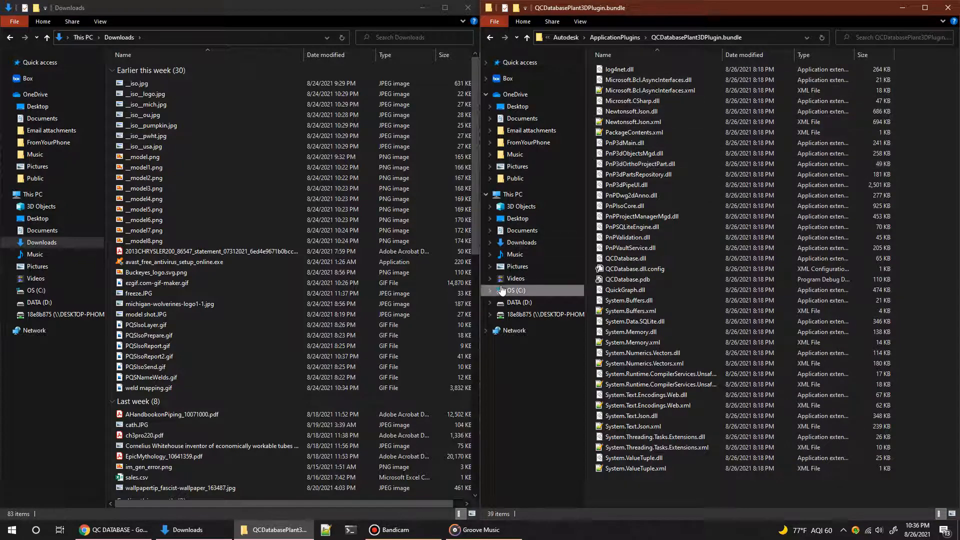
{"action": "left_click", "coordinate": [632, 40]}
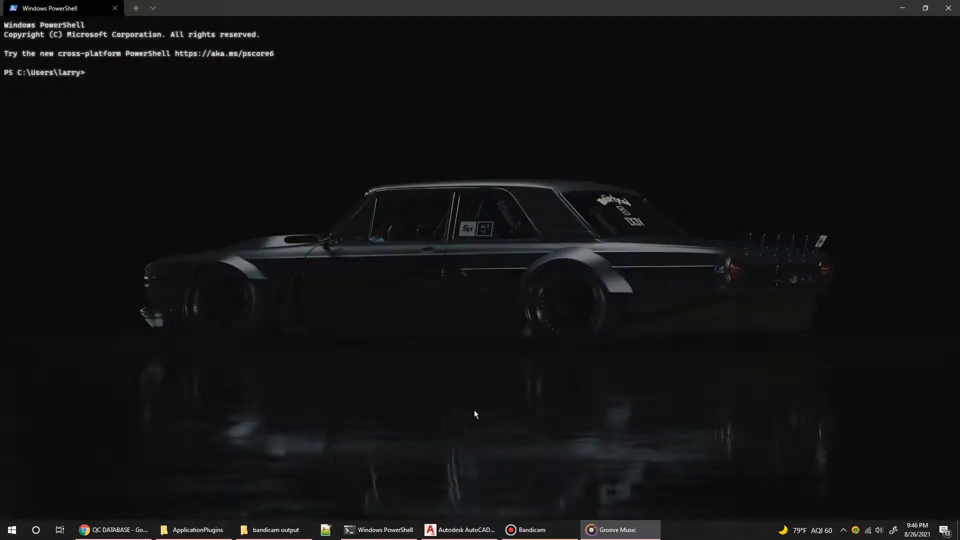
Step: In Windows PowerShell, enter the command dir -Path "C:\Program Files\Autodesk\ApplicationPlugins\QCDatabasePlant3DPlugin.bundle" -Recurse | Unblock-File
{"action": "left_click", "coordinate": [421, 288]}
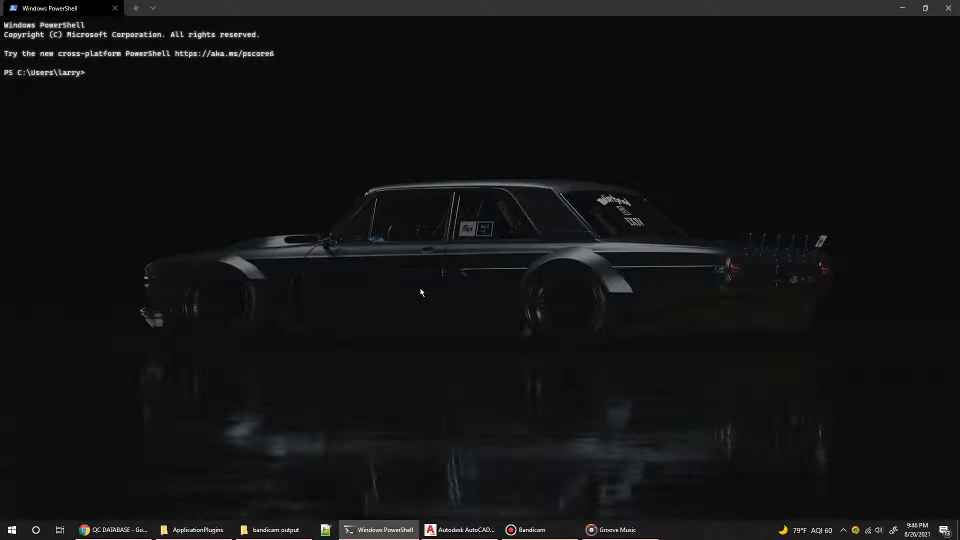
{"action": "key", "text": "ctrl+v"}
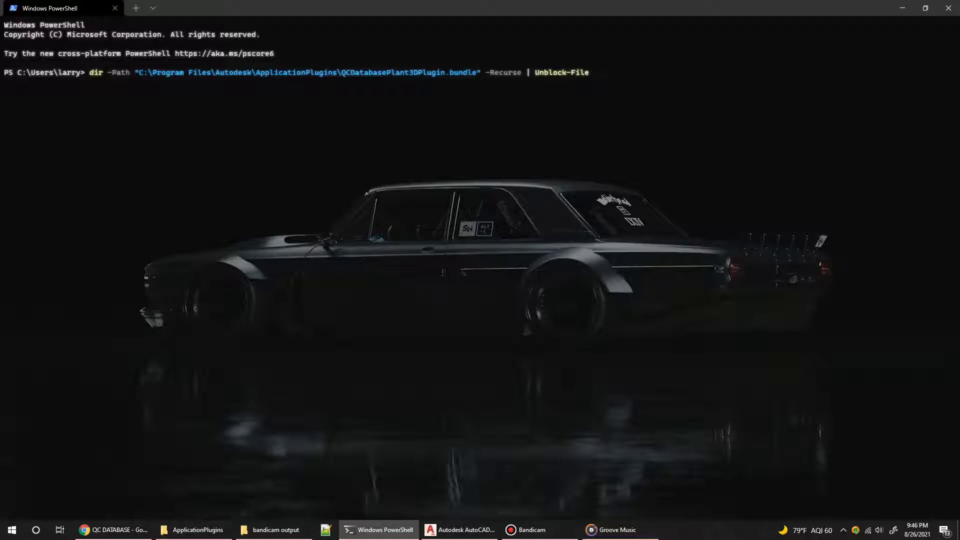
Step: In File Explorer, examine the general and security properties of QCDatabasePlant3DPlugin.bundle in ApplicationPlugins, then close them
{"action": "key", "text": "alt+Tab"}
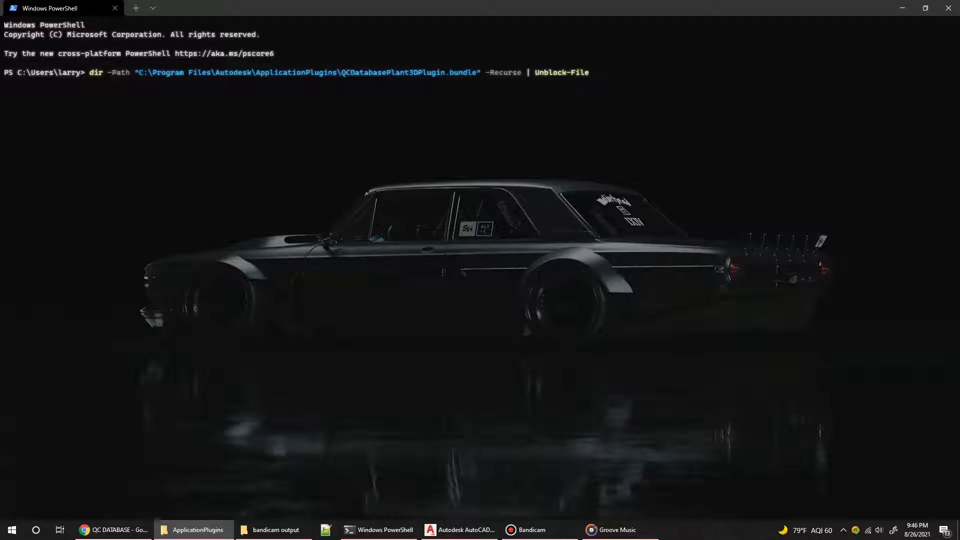
{"action": "left_click_drag", "start_coordinate": [430, 539], "coordinate": [517, 170]}
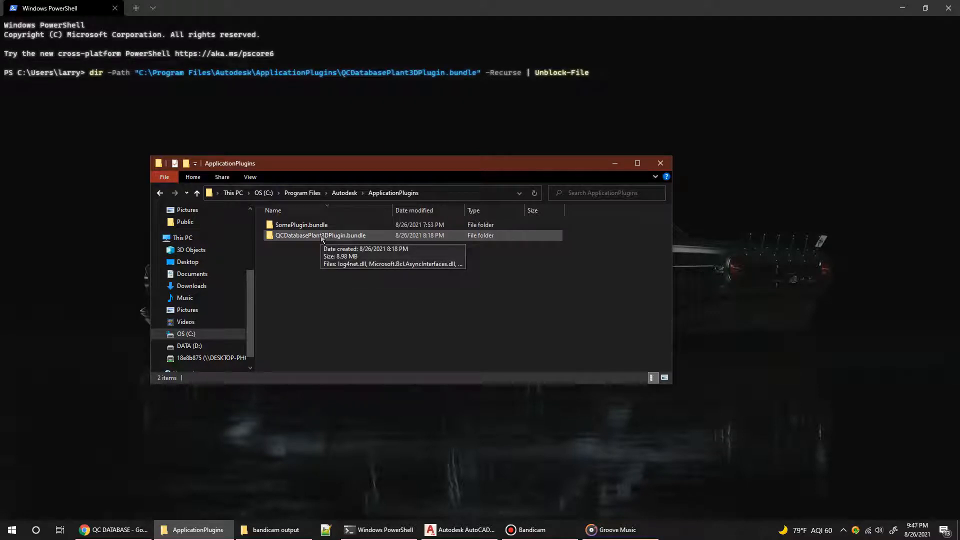
{"action": "right_click", "coordinate": [322, 239]}
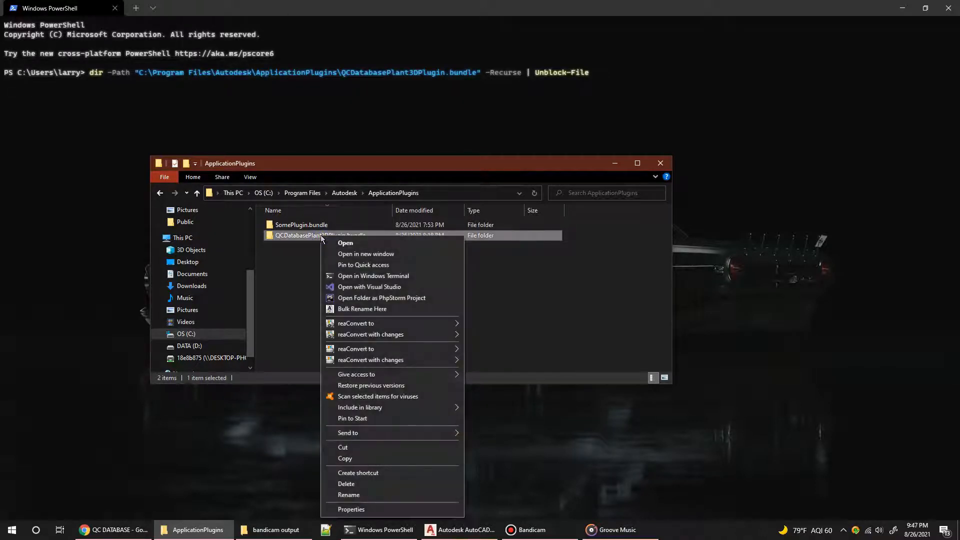
{"action": "left_click", "coordinate": [284, 256]}
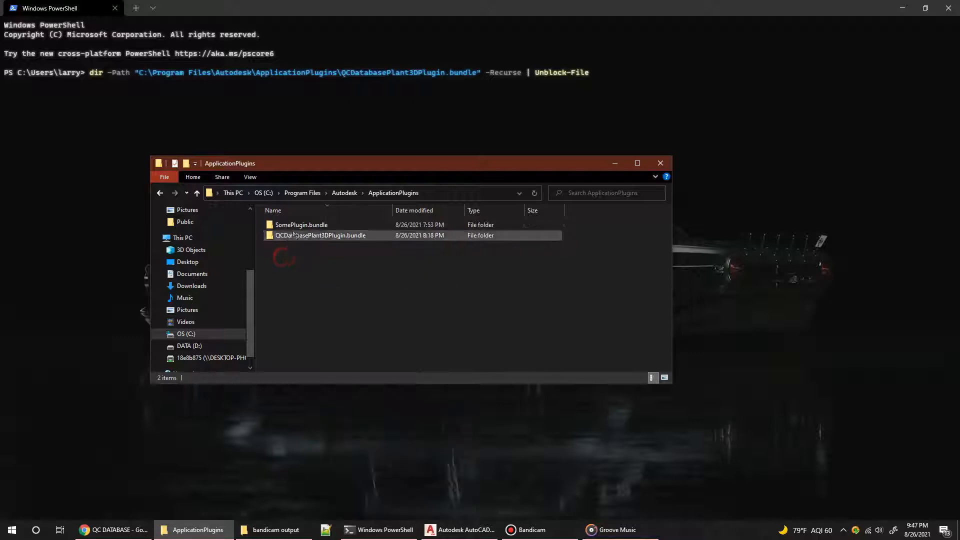
{"action": "right_click", "coordinate": [288, 238]}
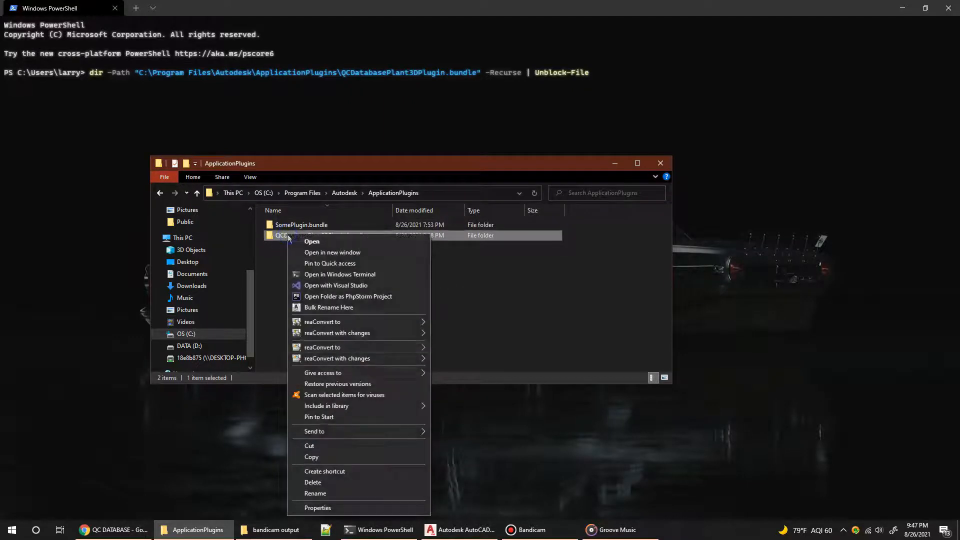
{"action": "left_click", "coordinate": [318, 507]}
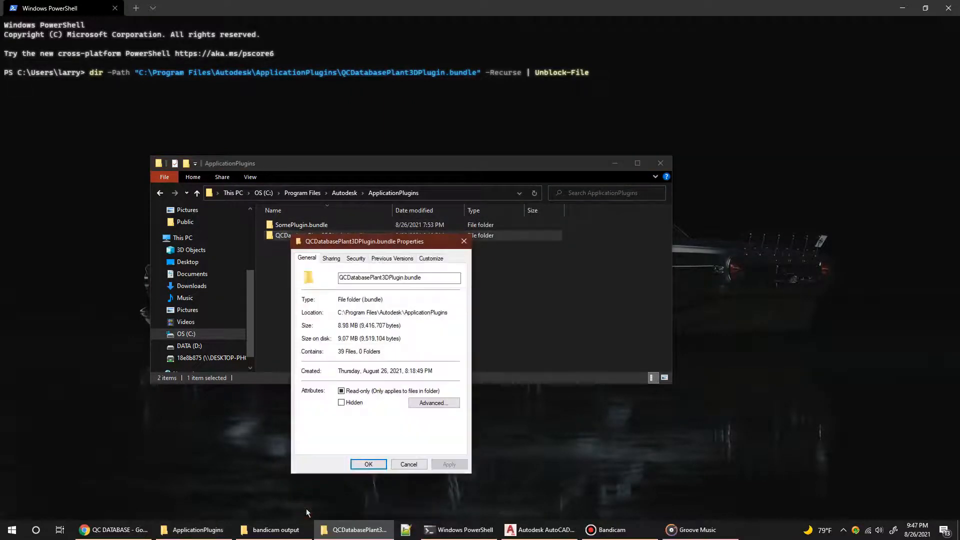
{"action": "left_click_drag", "start_coordinate": [397, 242], "coordinate": [477, 133]}
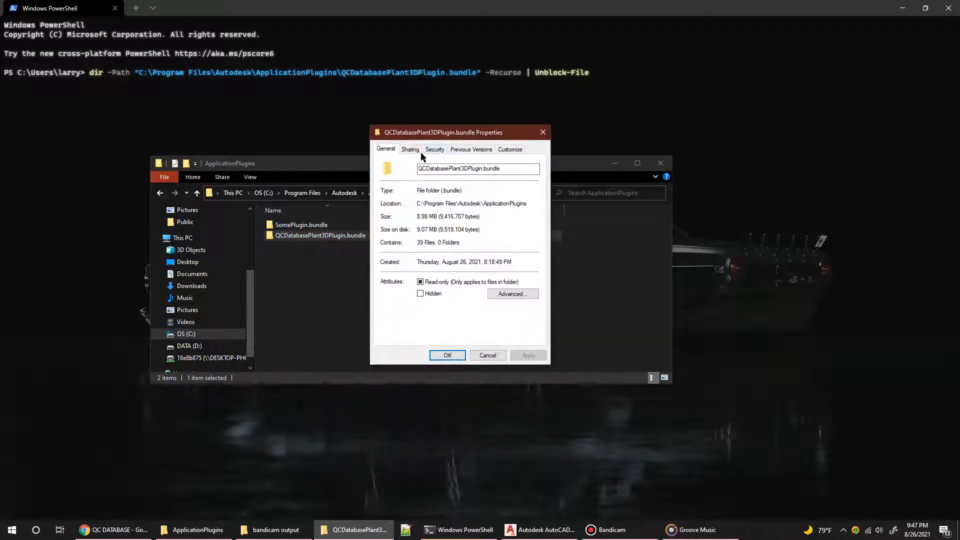
{"action": "left_click", "coordinate": [433, 150]}
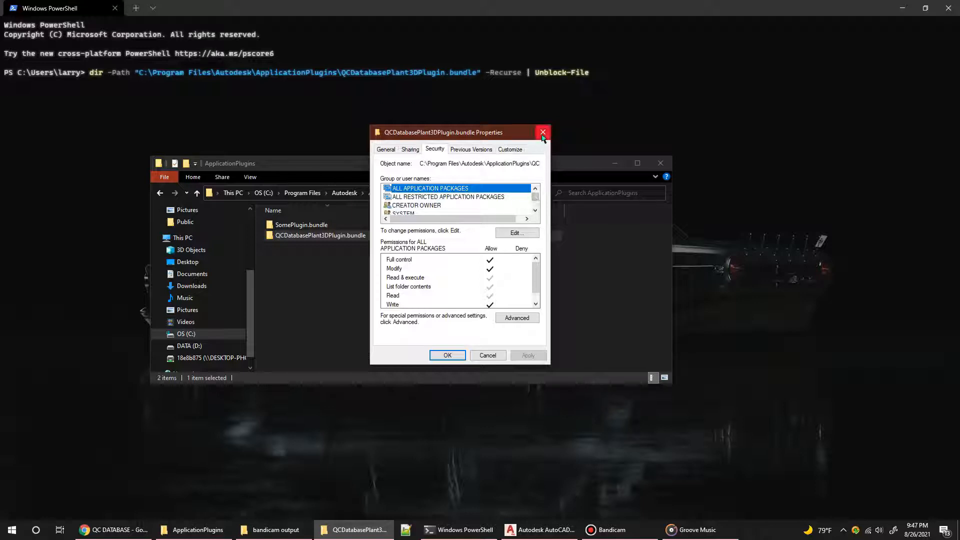
{"action": "left_click", "coordinate": [543, 136]}
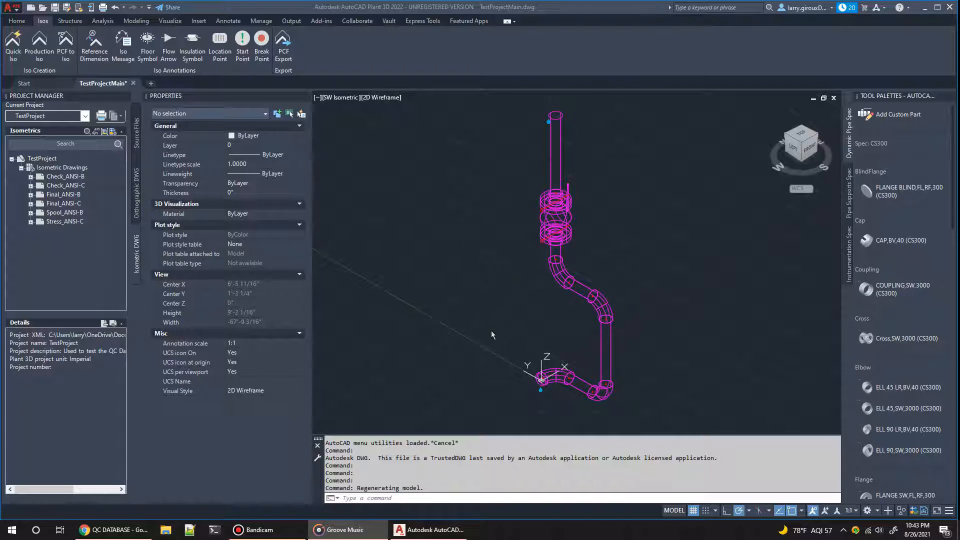
Step: In Plant 3D, run PQSPROJECTCONFIG, review the project settings it lists, and choose the CredsFolder setting to change
{"action": "left_click", "coordinate": [411, 497]}
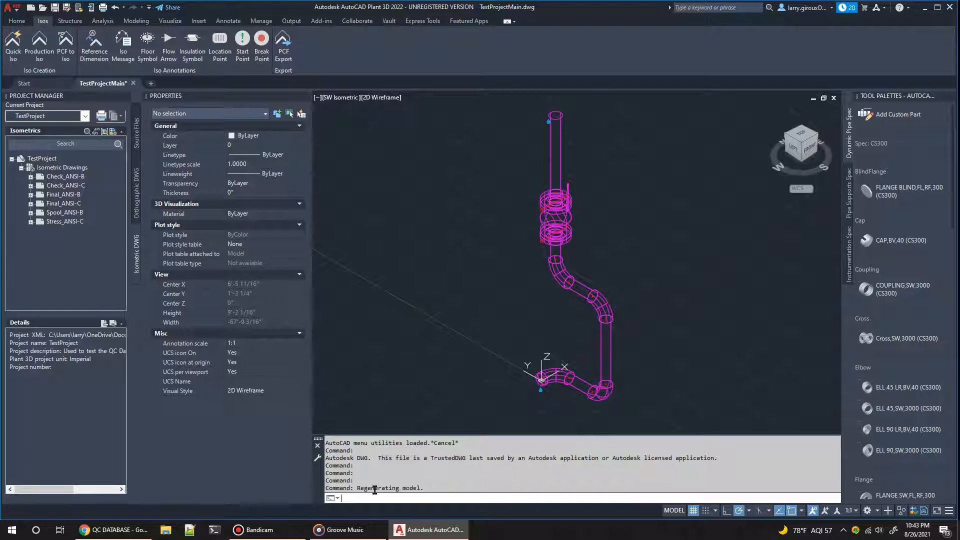
{"action": "type", "text": "pqs"}
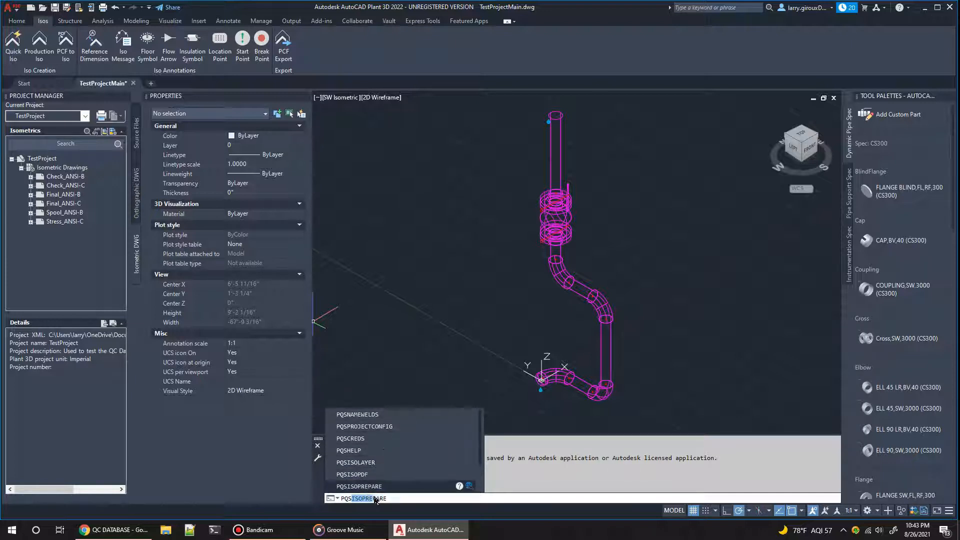
{"action": "key", "text": "Down"}
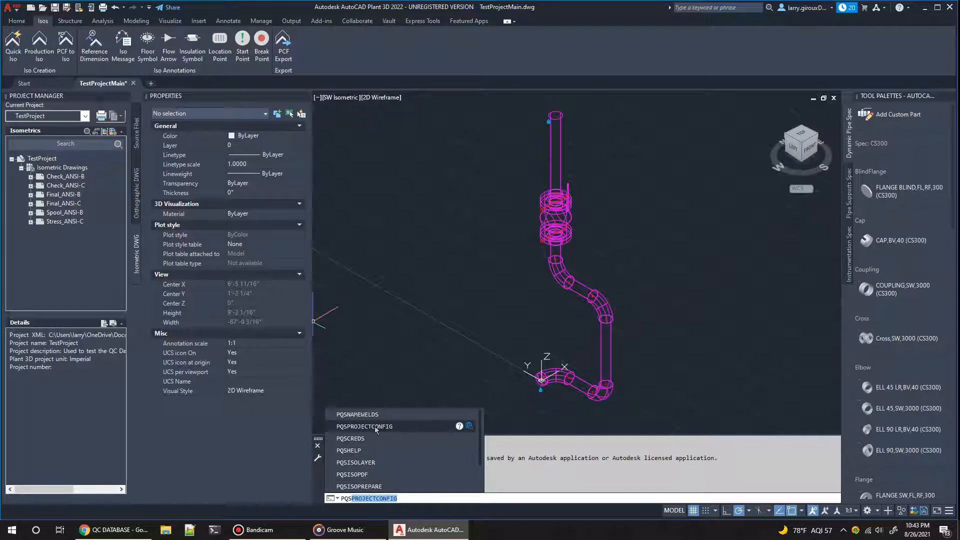
{"action": "left_click", "coordinate": [375, 427]}
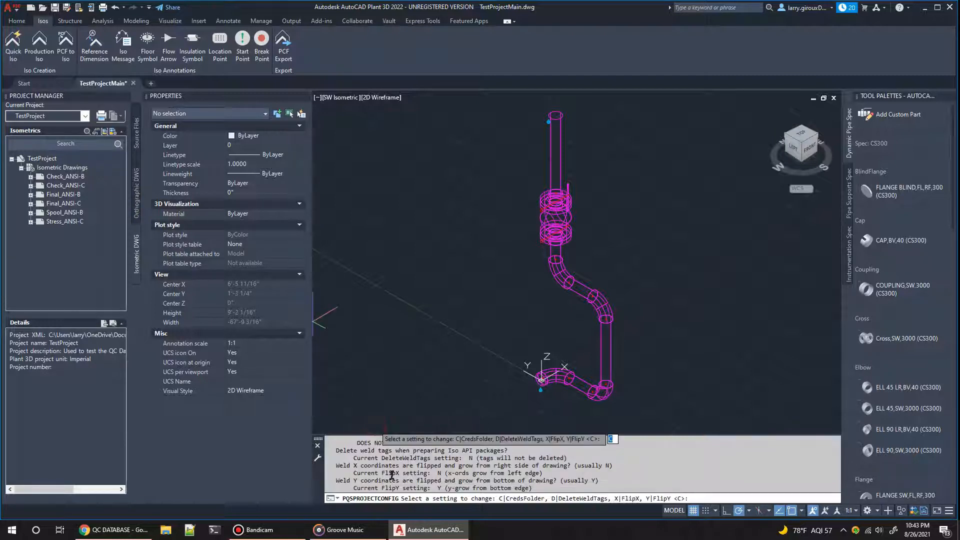
{"action": "scroll", "coordinate": [404, 479], "scroll_direction": "up", "scroll_amount": 1}
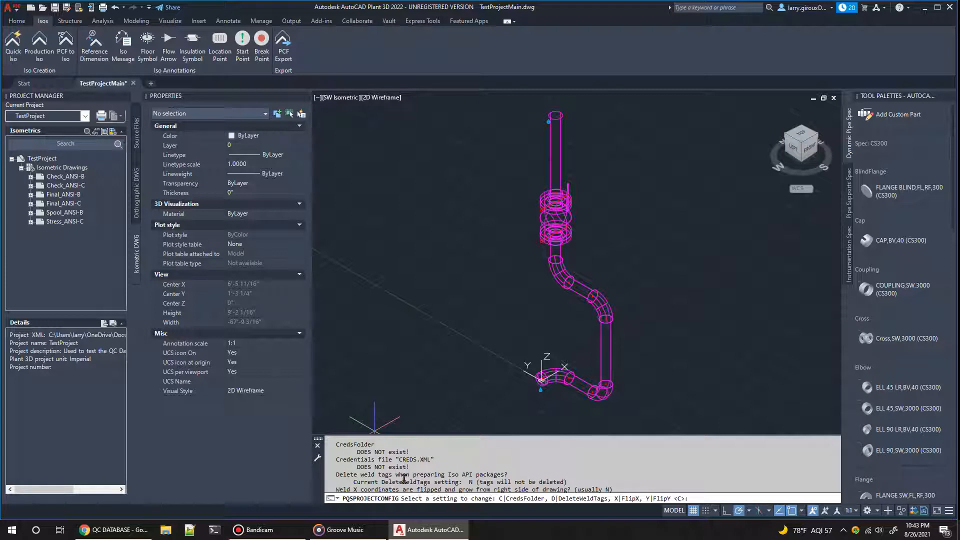
{"action": "scroll", "coordinate": [404, 479], "scroll_direction": "down", "scroll_amount": 2}
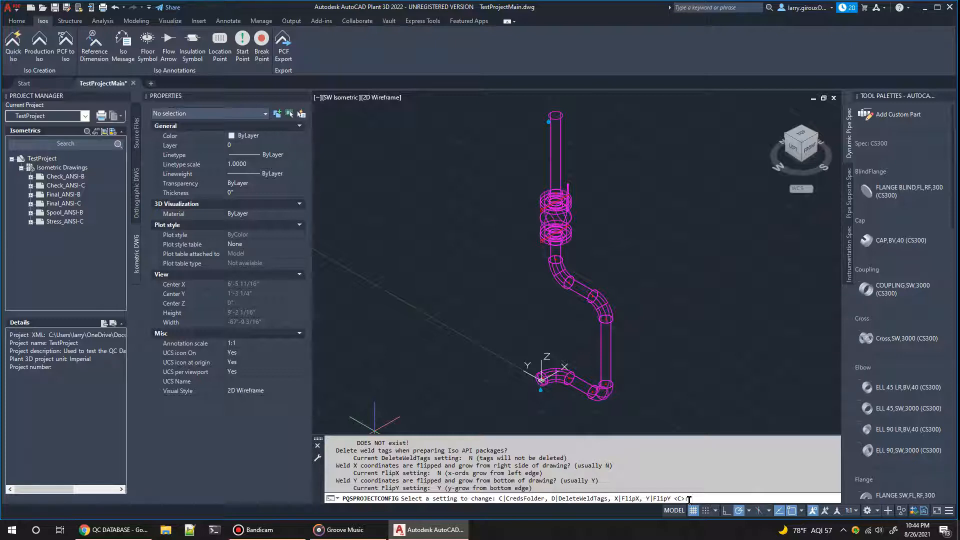
{"action": "type", "text": "c"}
{"action": "key", "text": "Return"}
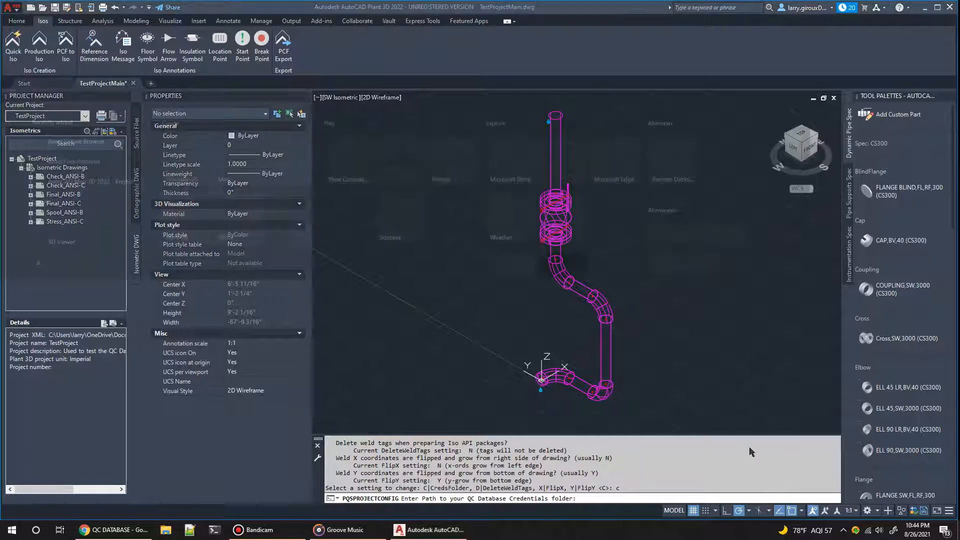
Step: Copy the path of the __qc_database_creds folder on the Desktop from File Explorer and enter it as the QC Database credentials folder
{"action": "key", "text": "super"}
{"action": "type", "text": "desk"}
{"action": "key", "text": "Return"}
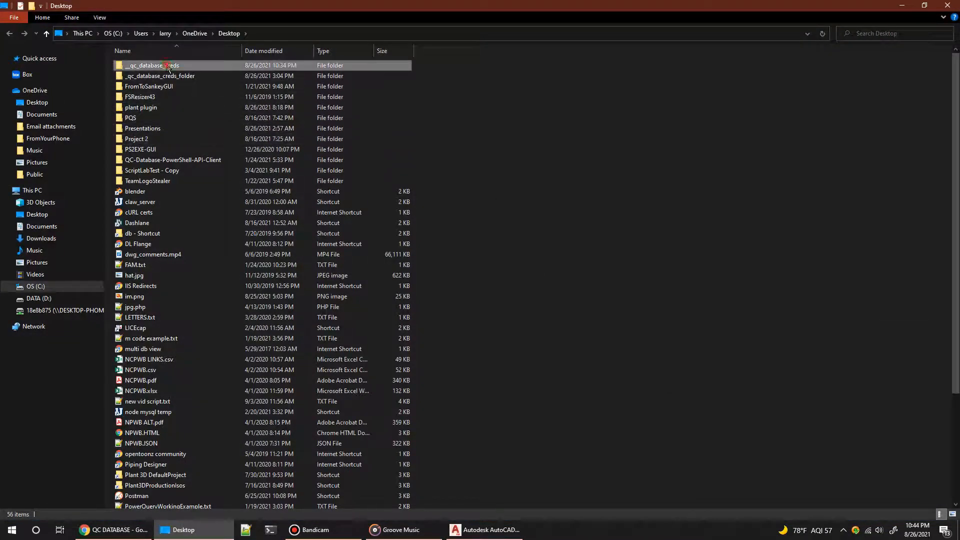
{"action": "double_click", "coordinate": [168, 68]}
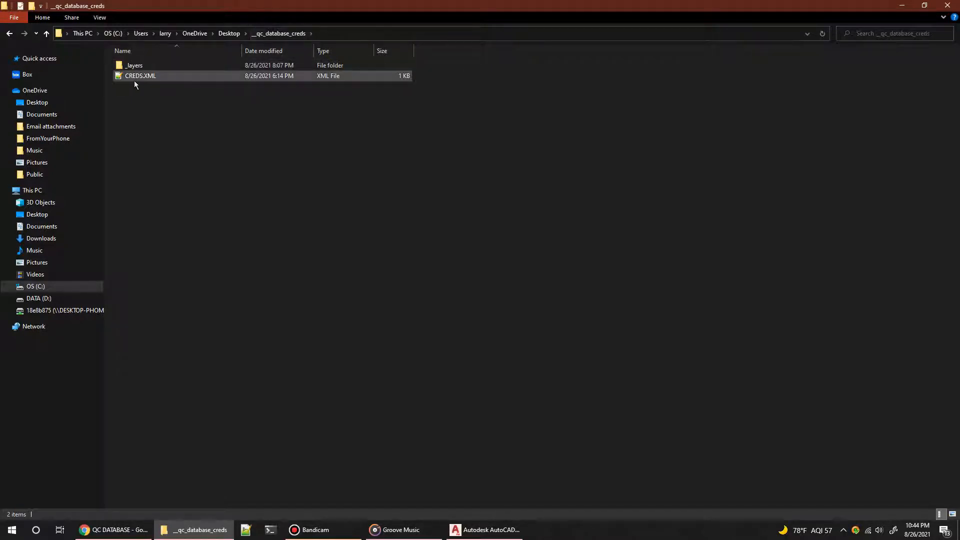
{"action": "left_click", "coordinate": [360, 32]}
{"action": "key", "text": "ctrl+c"}
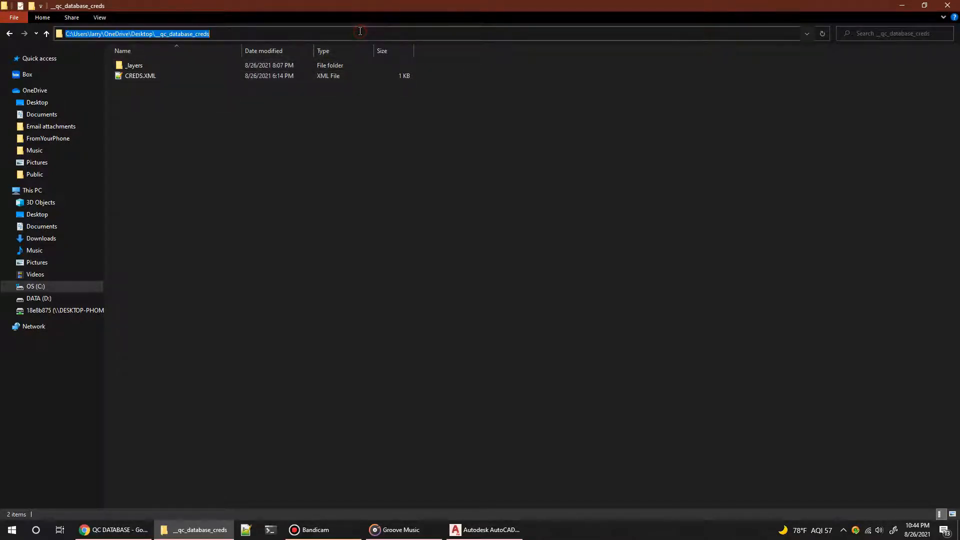
{"action": "left_click", "coordinate": [902, 5]}
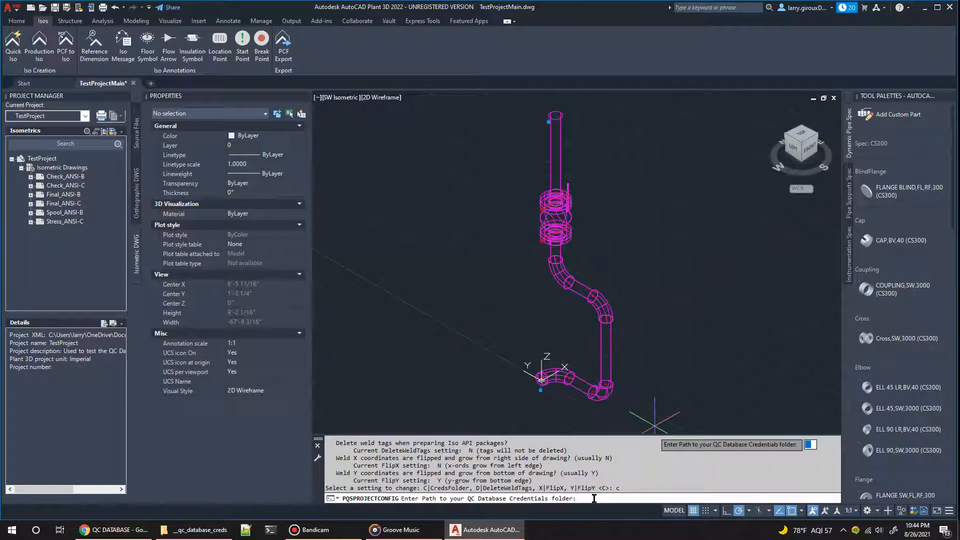
{"action": "key", "text": "ctrl+v"}
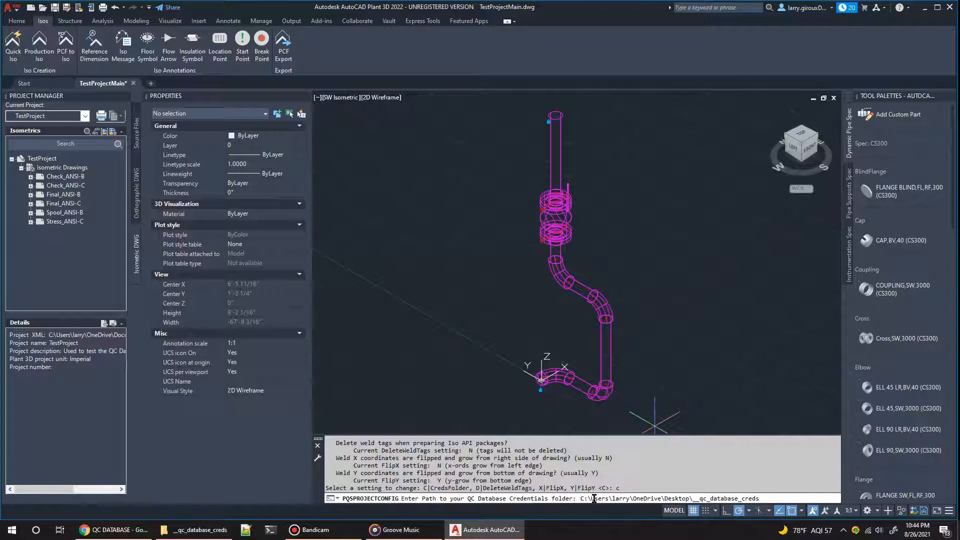
{"action": "key", "text": "Return"}
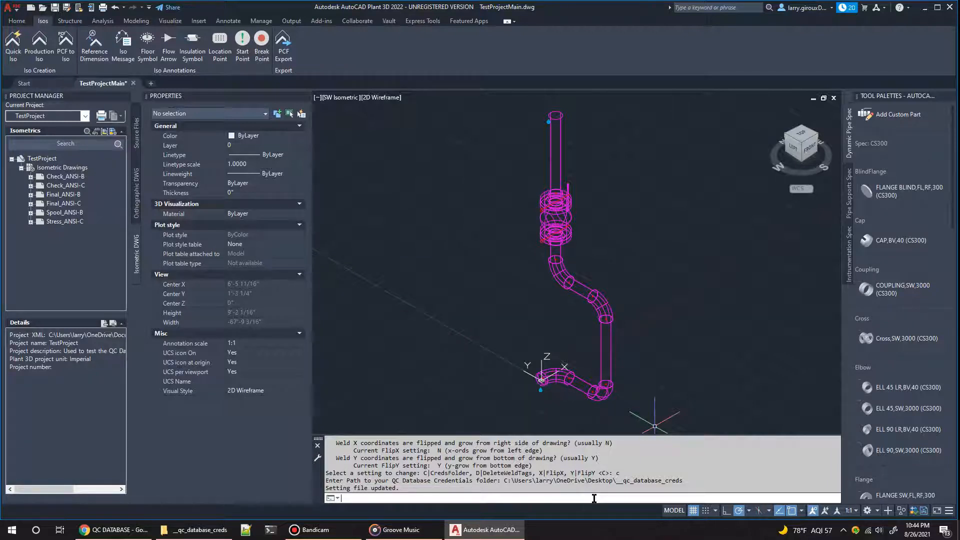
Step: Run PQSCREDS and examine the listed QC Database API credentials
{"action": "type", "text": "pqscreds"}
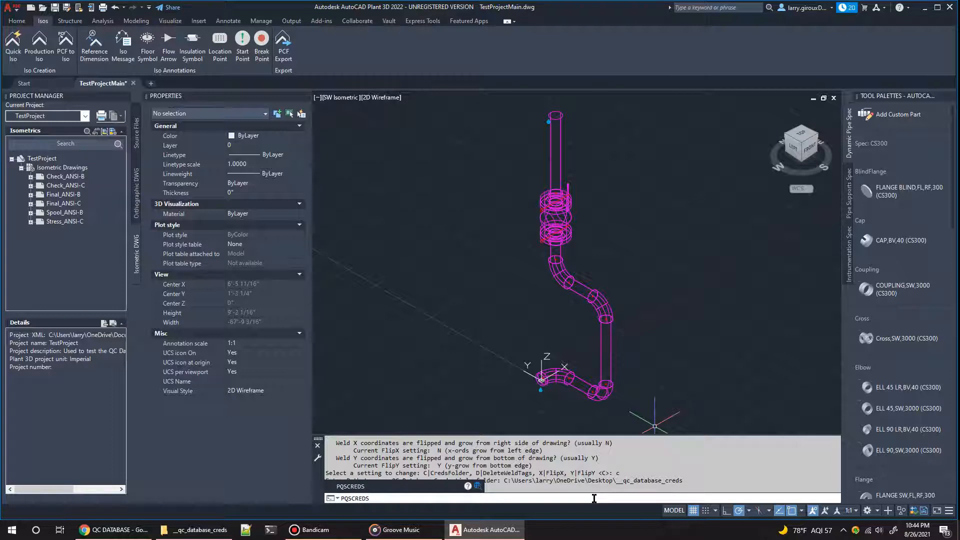
{"action": "key", "text": "Return"}
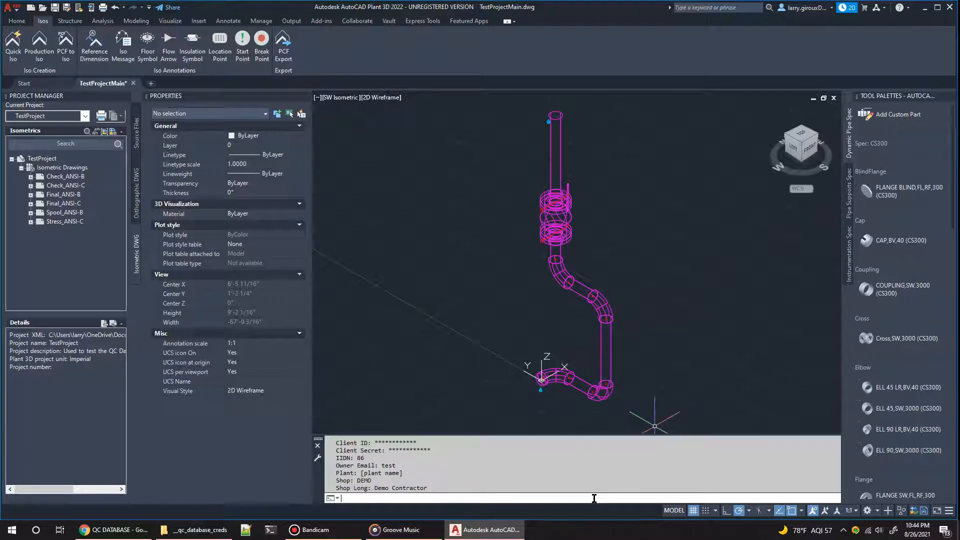
{"action": "scroll", "coordinate": [423, 481], "scroll_direction": "up", "scroll_amount": 2}
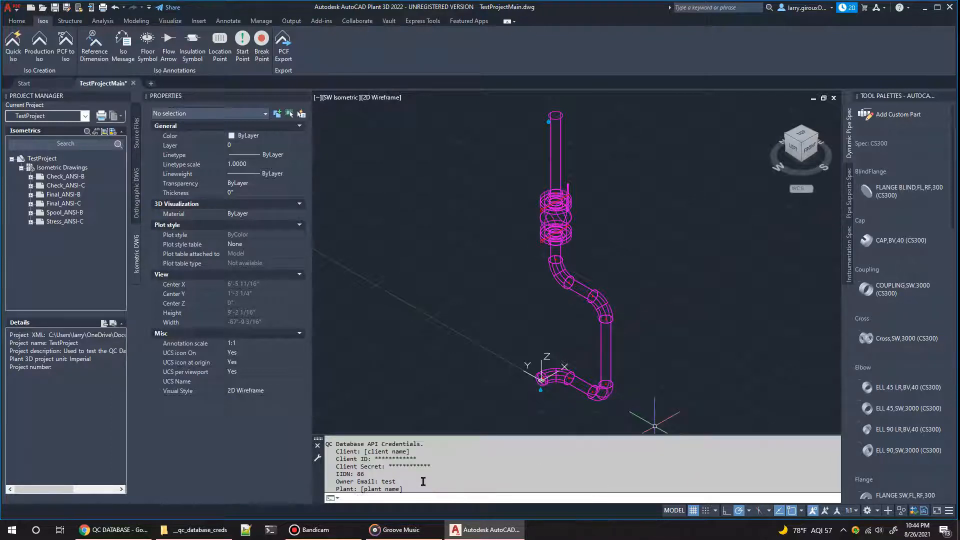
{"action": "scroll", "coordinate": [423, 481], "scroll_direction": "up", "scroll_amount": 1}
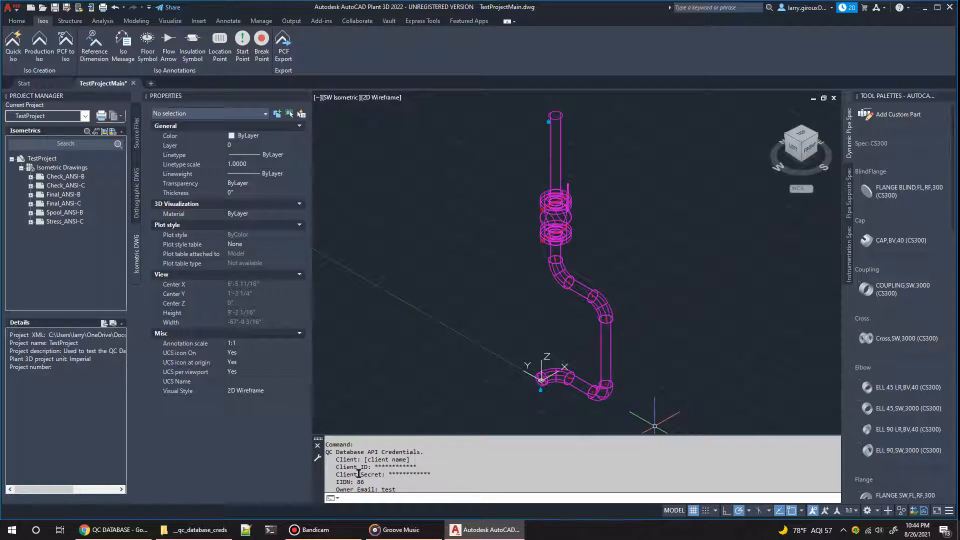
{"action": "scroll", "coordinate": [358, 473], "scroll_direction": "down", "scroll_amount": 1}
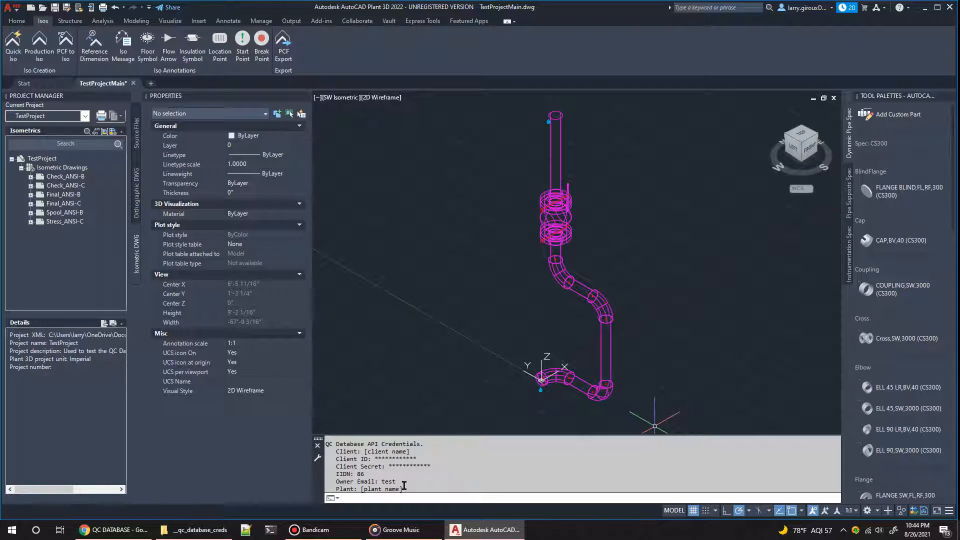
{"action": "scroll", "coordinate": [398, 475], "scroll_direction": "down", "scroll_amount": 2}
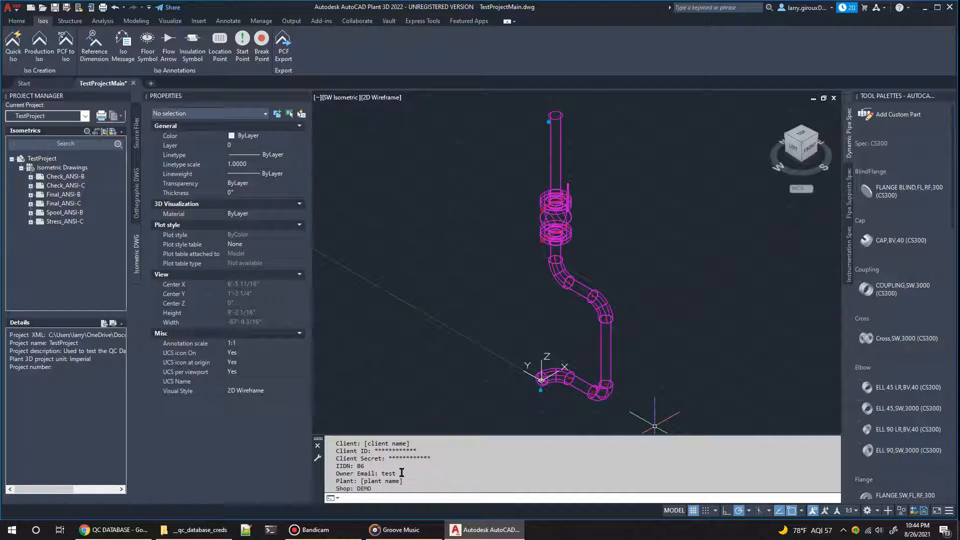
{"action": "scroll", "coordinate": [390, 478], "scroll_direction": "up", "scroll_amount": 2}
{"action": "scroll", "coordinate": [383, 480], "scroll_direction": "down", "scroll_amount": 2}
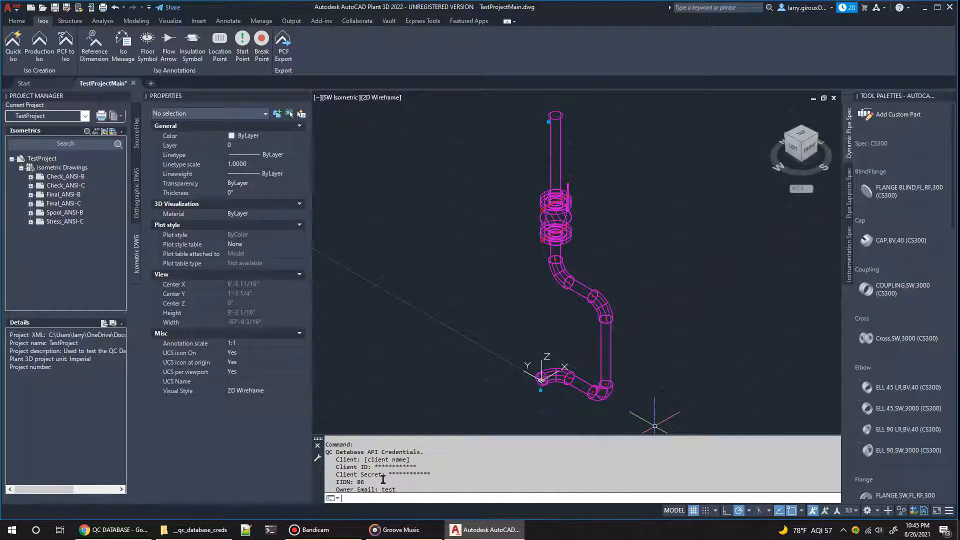
Step: Highlight the IIDN, Client ID and Client Secret entries in the credentials listing and review the remaining entries
{"action": "scroll", "coordinate": [380, 478], "scroll_direction": "up", "scroll_amount": 2}
{"action": "left_click_drag", "start_coordinate": [353, 475], "coordinate": [369, 474]}
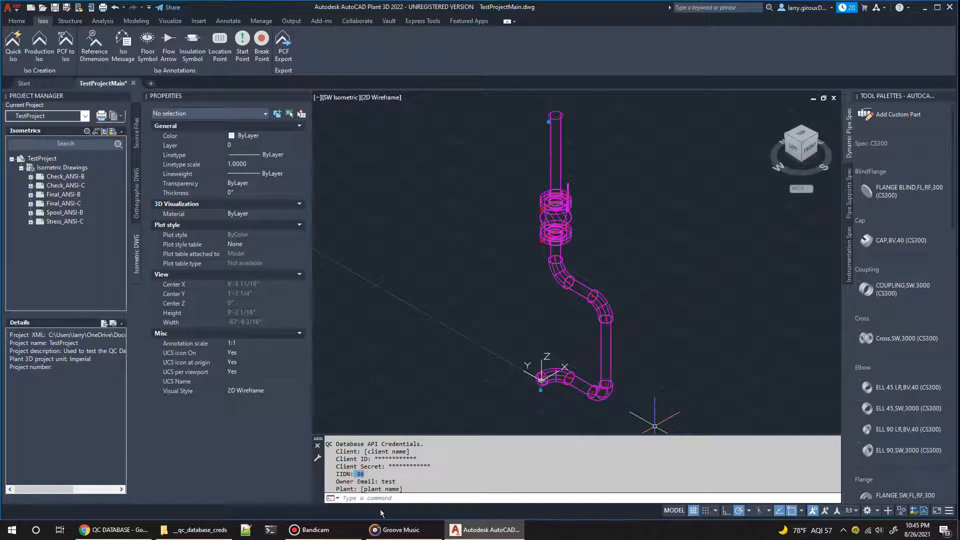
{"action": "left_click", "coordinate": [334, 458]}
{"action": "left_click_drag", "start_coordinate": [420, 457], "coordinate": [431, 467]}
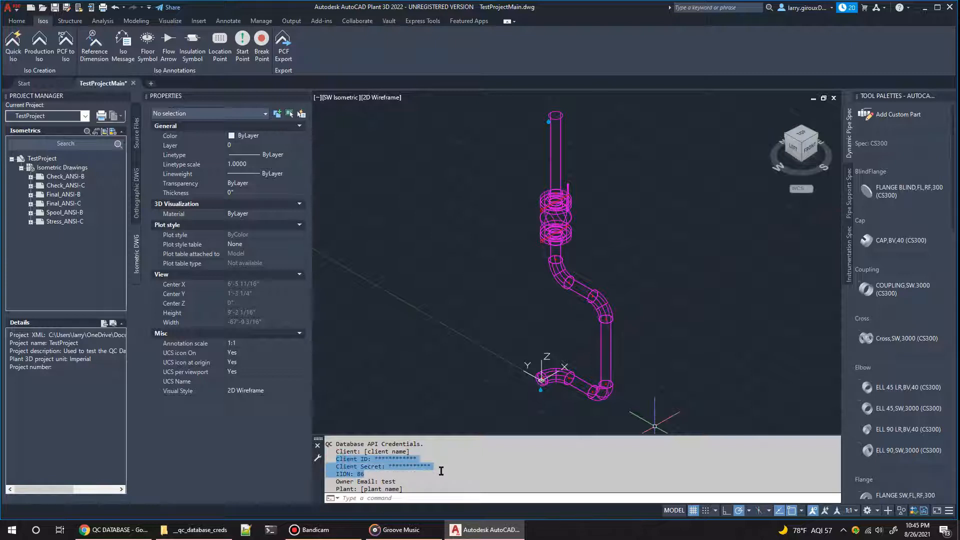
{"action": "scroll", "coordinate": [426, 469], "scroll_direction": "down", "scroll_amount": 2}
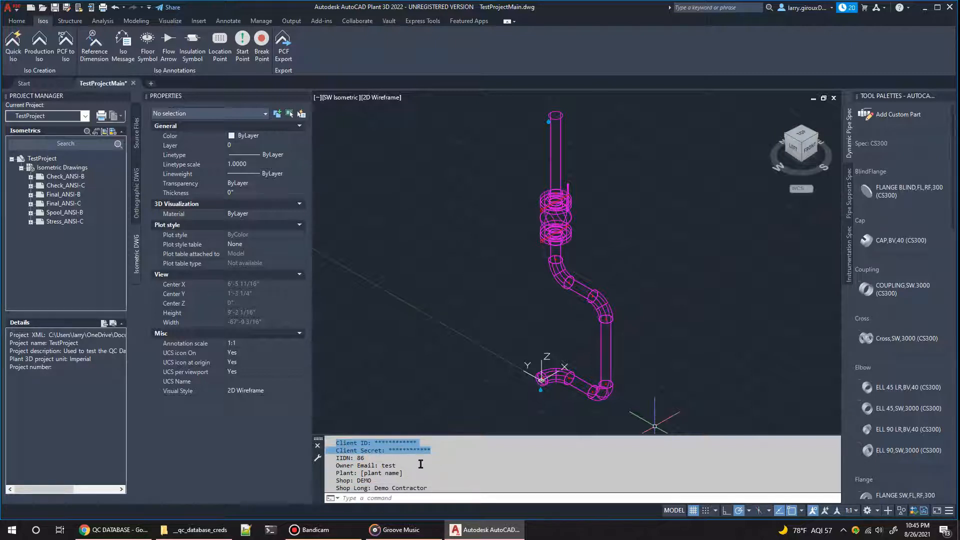
{"action": "scroll", "coordinate": [399, 497], "scroll_direction": "up", "scroll_amount": 2}
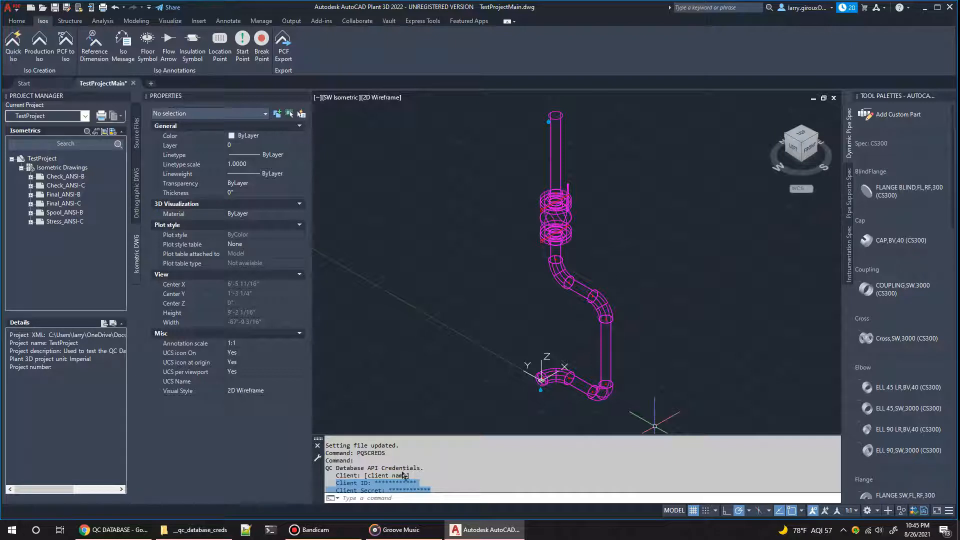
{"action": "scroll", "coordinate": [402, 472], "scroll_direction": "down", "scroll_amount": 2}
{"action": "left_click", "coordinate": [375, 498]}
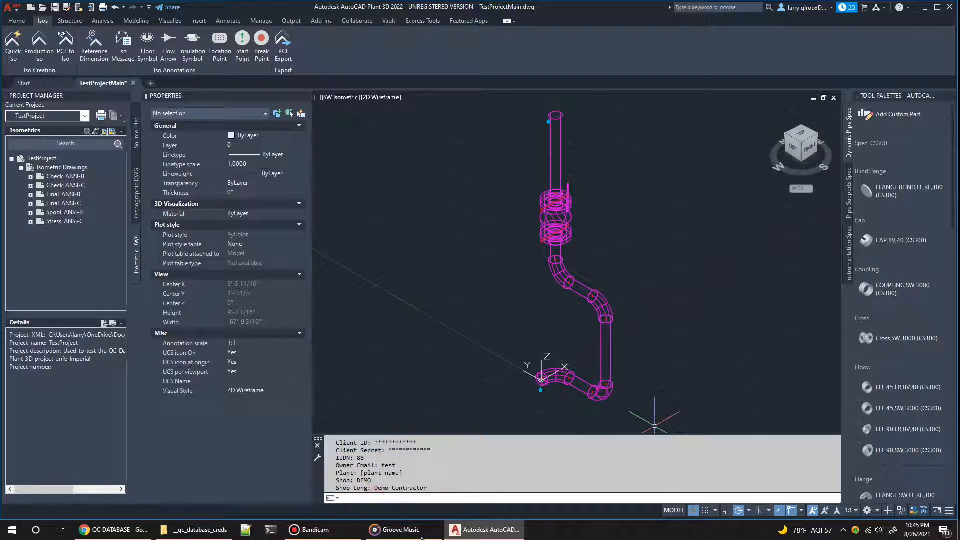
Step: Select the buttweld connector between the upper elbow and the sloping pipe and examine its Shop/Field and Weld Number properties
{"action": "mouse_move", "coordinate": [422, 538]}
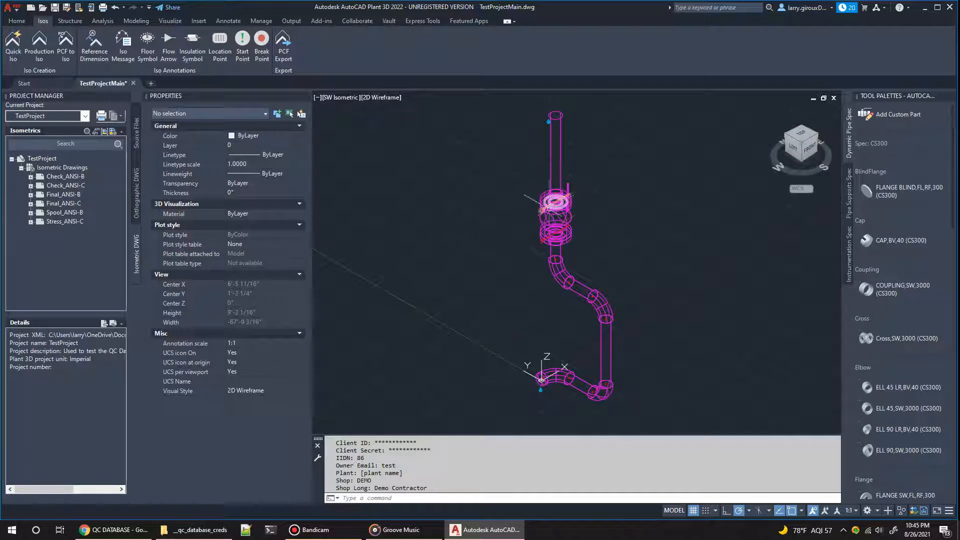
{"action": "scroll", "coordinate": [563, 270], "scroll_direction": "up", "scroll_amount": 5}
{"action": "scroll", "coordinate": [655, 395], "scroll_direction": "up", "scroll_amount": 4}
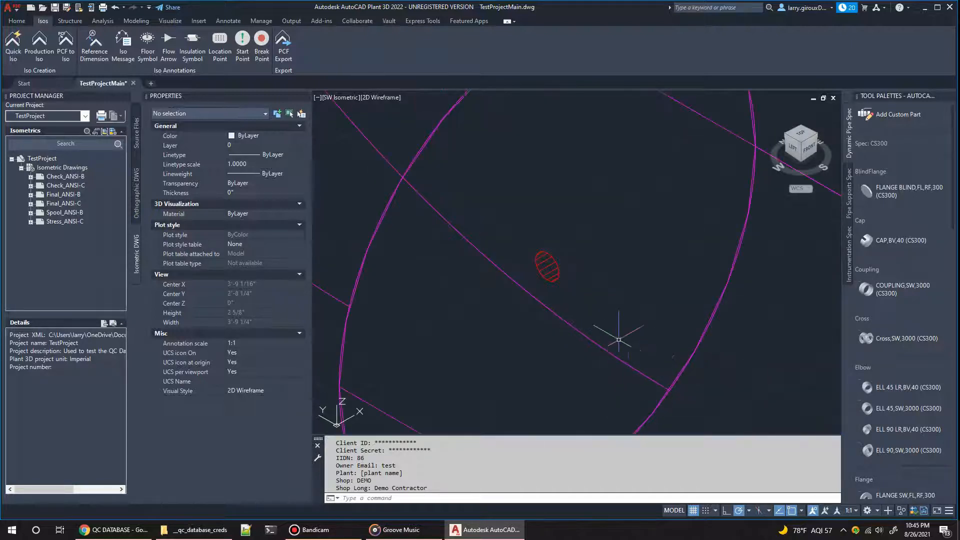
{"action": "scroll", "coordinate": [548, 274], "scroll_direction": "up", "scroll_amount": 6}
{"action": "left_click", "coordinate": [548, 276]}
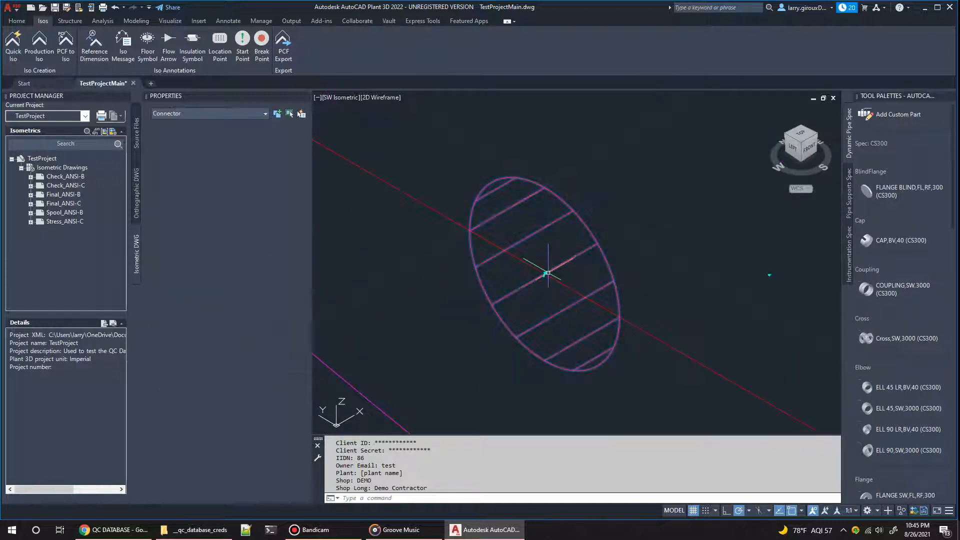
{"action": "scroll", "coordinate": [540, 276], "scroll_direction": "down", "scroll_amount": 3}
{"action": "scroll", "coordinate": [540, 276], "scroll_direction": "down", "scroll_amount": 4}
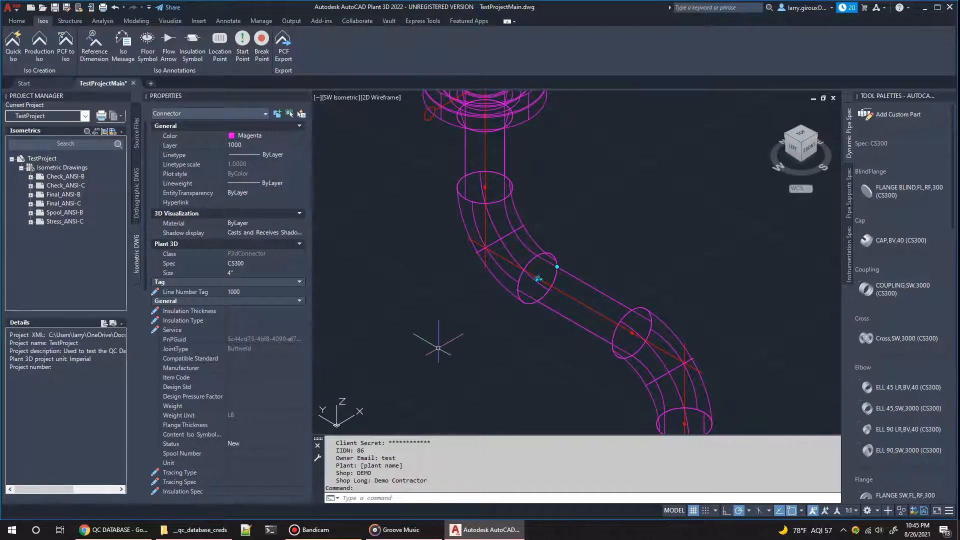
{"action": "scroll", "coordinate": [226, 310], "scroll_direction": "down", "scroll_amount": 2}
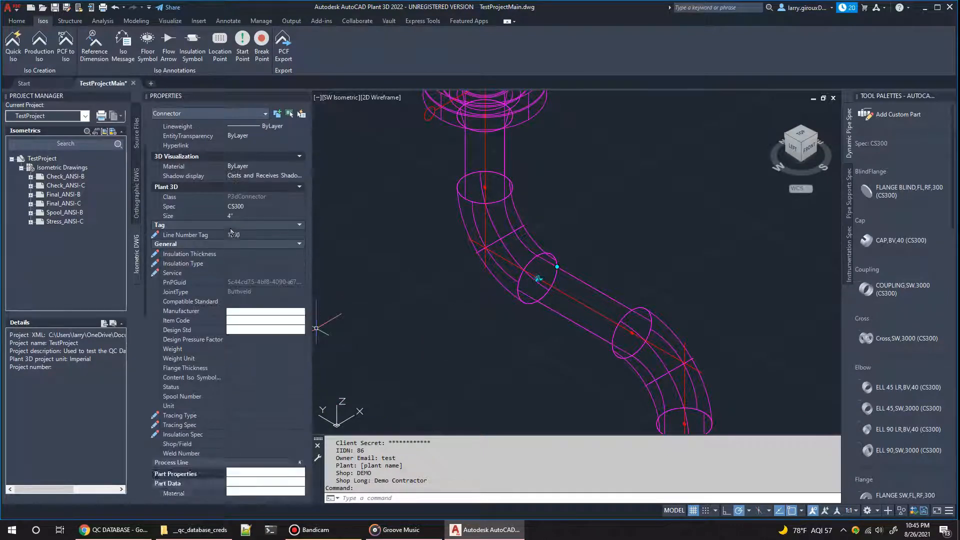
{"action": "scroll", "coordinate": [243, 336], "scroll_direction": "down", "scroll_amount": 4}
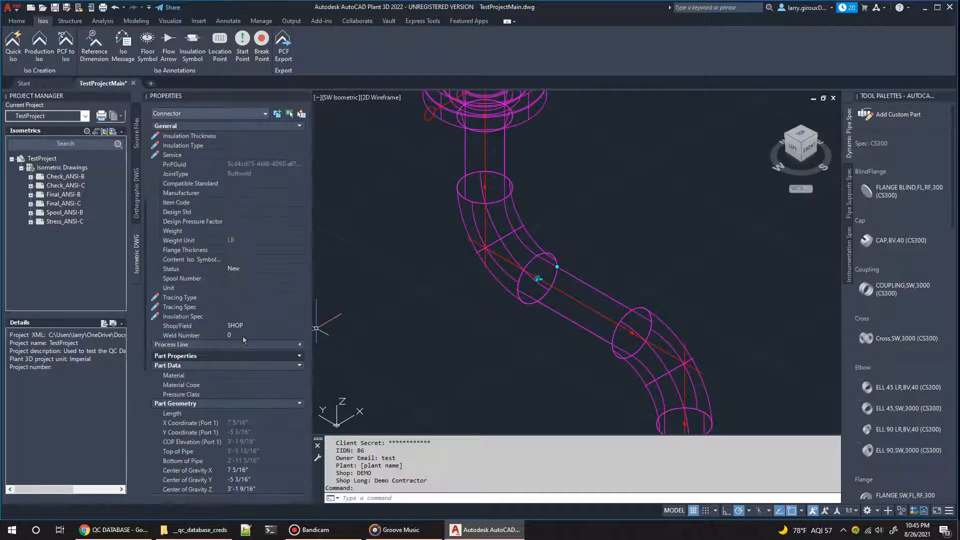
{"action": "left_click", "coordinate": [236, 335]}
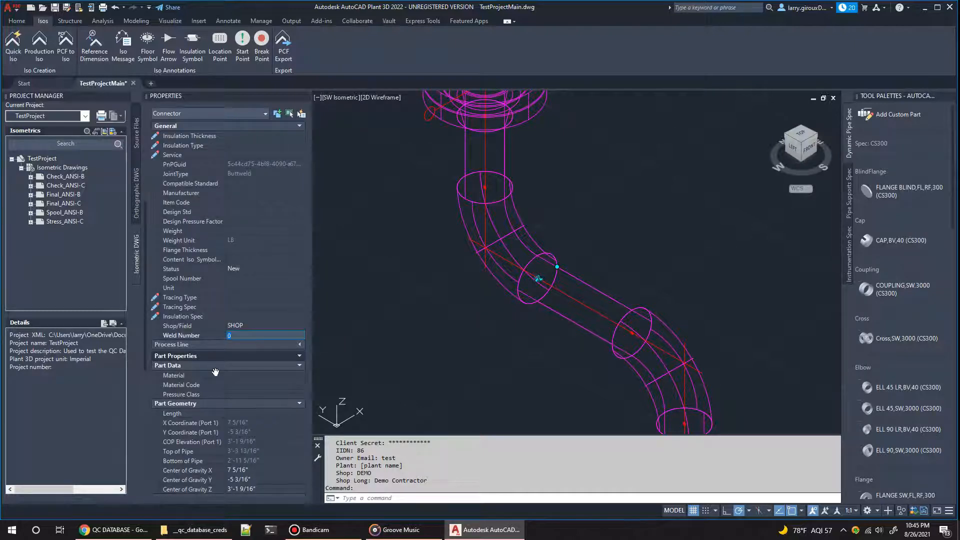
{"action": "left_click", "coordinate": [237, 344]}
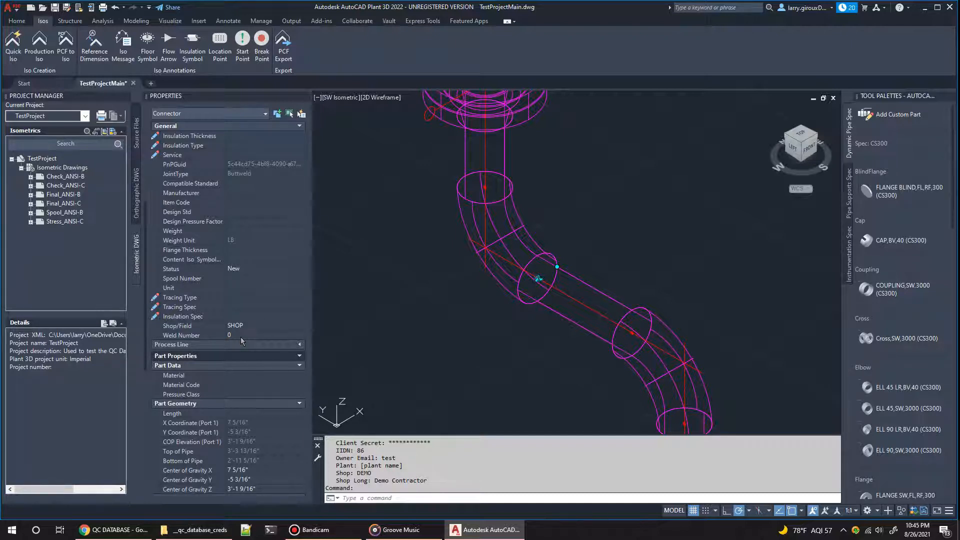
Step: Run PQSNAMEWELDS to assign weld numbers to the welds in the TestProjectMain drawing
{"action": "left_click", "coordinate": [359, 497]}
{"action": "type", "text": "pqsname"}
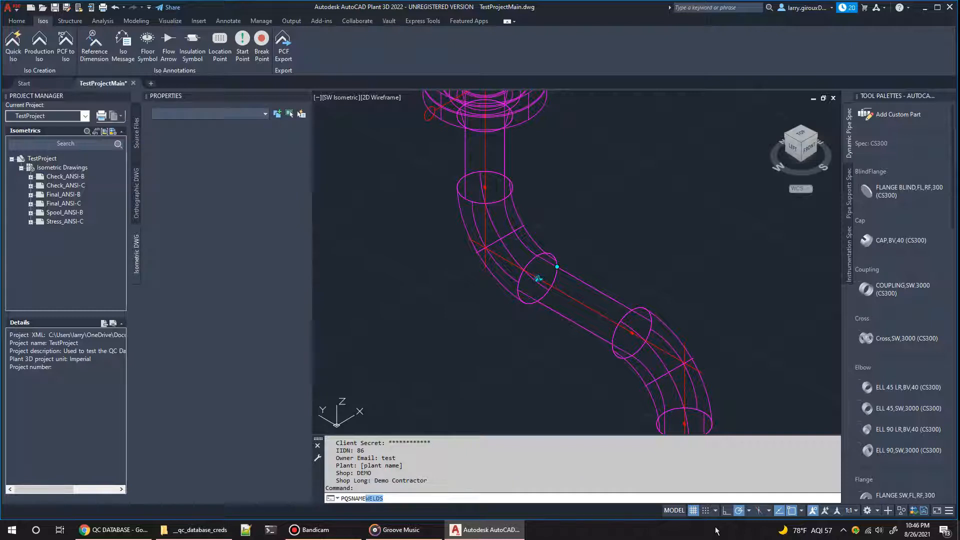
{"action": "key", "text": "Return"}
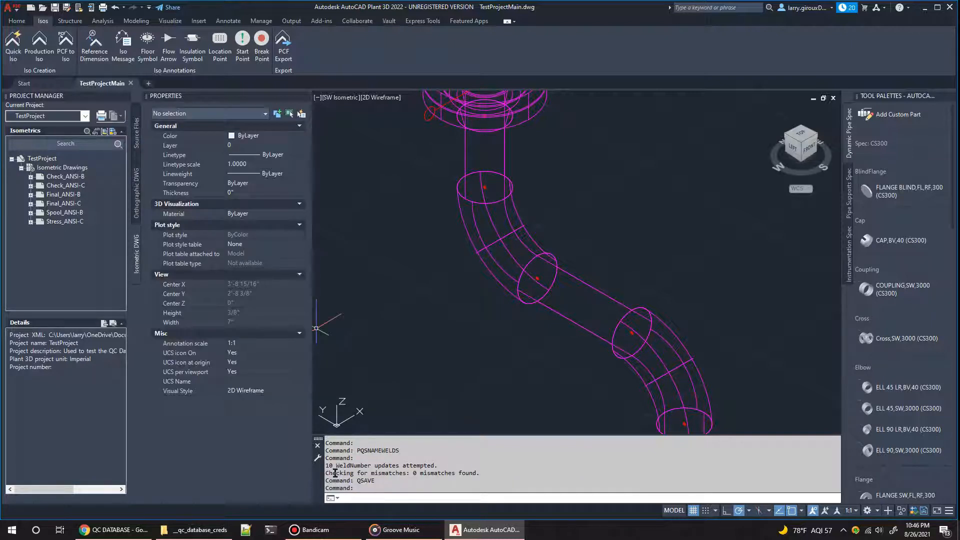
Step: Review the weld-numbering output, then select the connector between the upper elbow and sloping pipe and check its Weld Number property
{"action": "left_click_drag", "start_coordinate": [325, 465], "coordinate": [441, 465]}
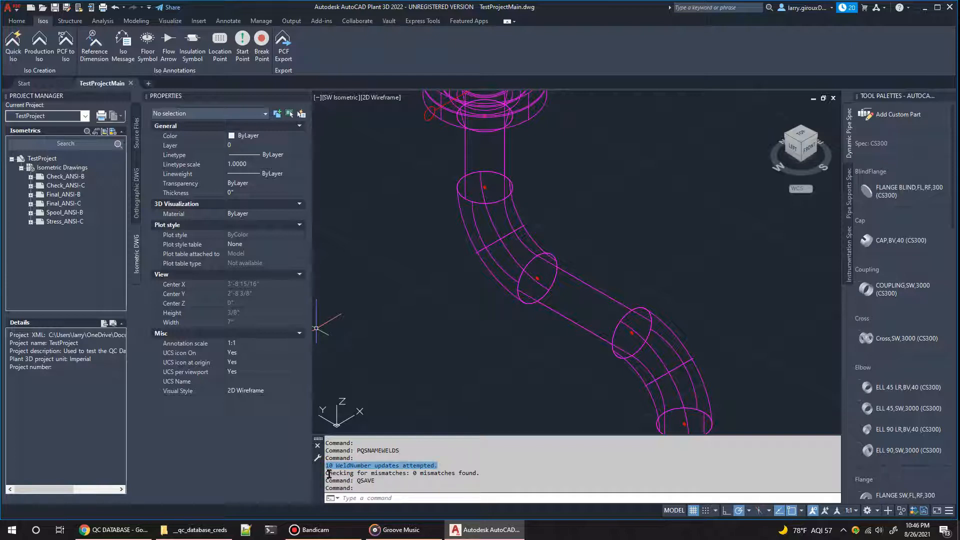
{"action": "left_click_drag", "start_coordinate": [326, 473], "coordinate": [480, 473]}
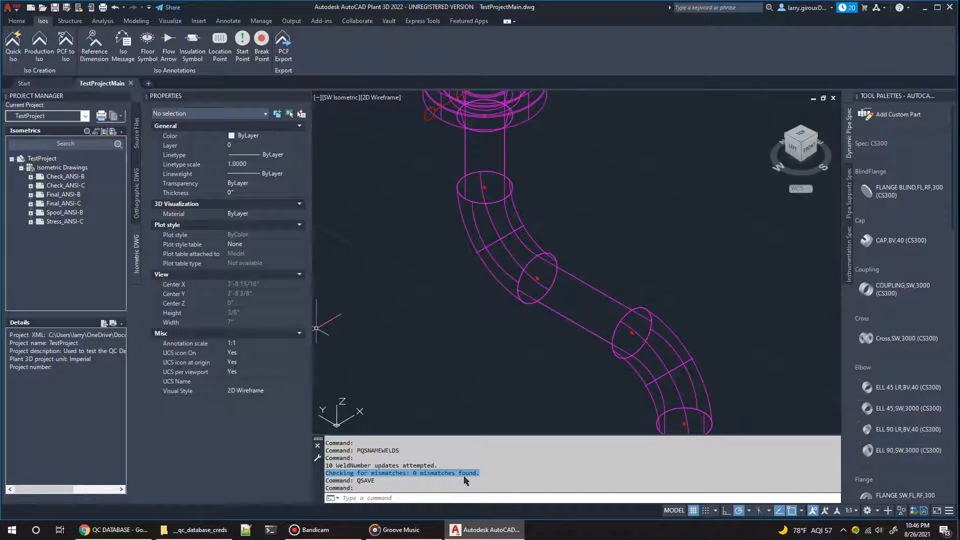
{"action": "left_click", "coordinate": [539, 272]}
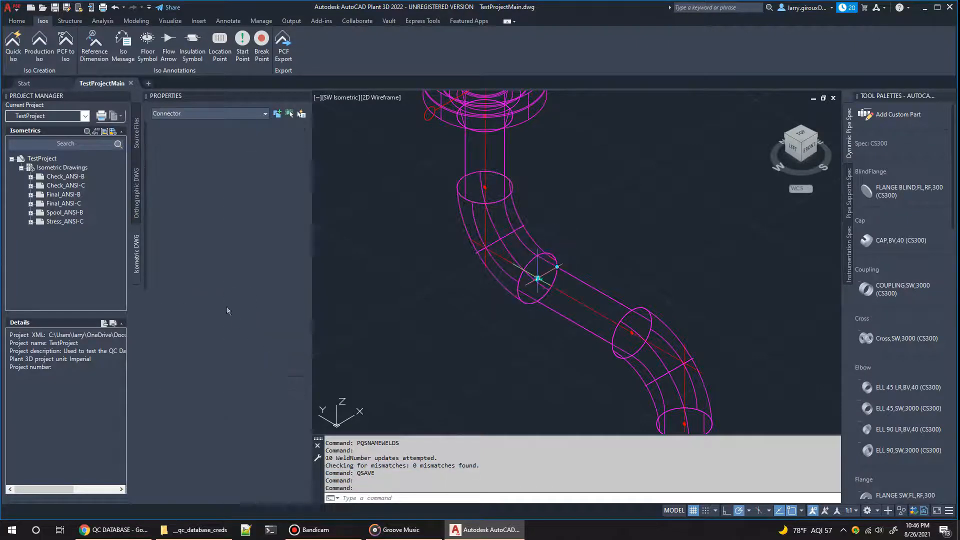
{"action": "scroll", "coordinate": [207, 298], "scroll_direction": "down", "scroll_amount": 5}
{"action": "scroll", "coordinate": [206, 299], "scroll_direction": "down", "scroll_amount": 1}
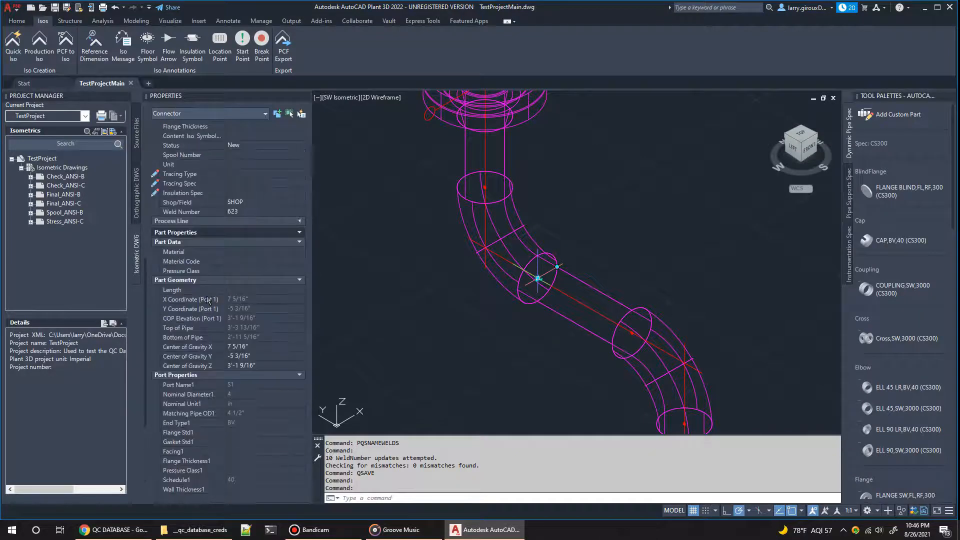
{"action": "left_click", "coordinate": [242, 215]}
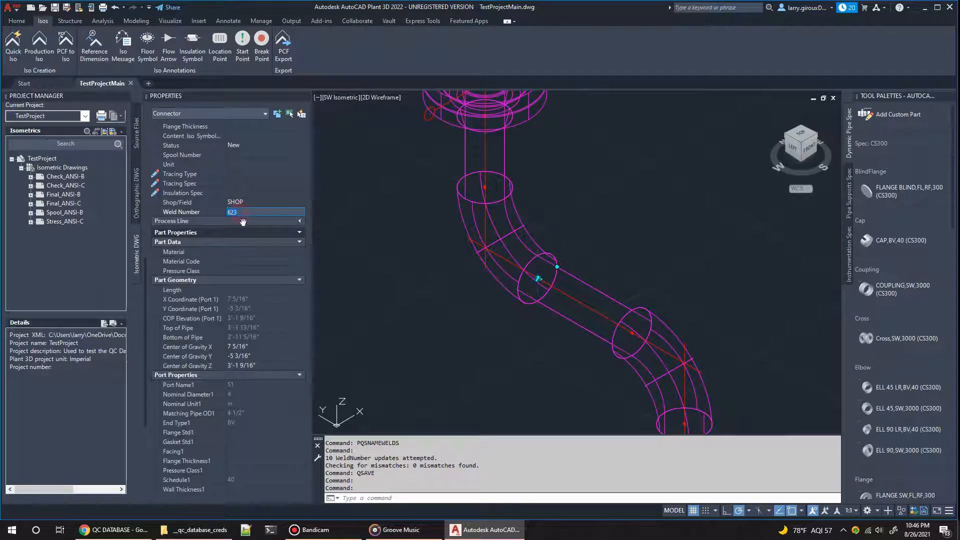
Step: Run PQSHELP and enlarge the command history to read the QC Database help from its beginning
{"action": "left_click", "coordinate": [358, 498]}
{"action": "type", "text": "pqshelp"}
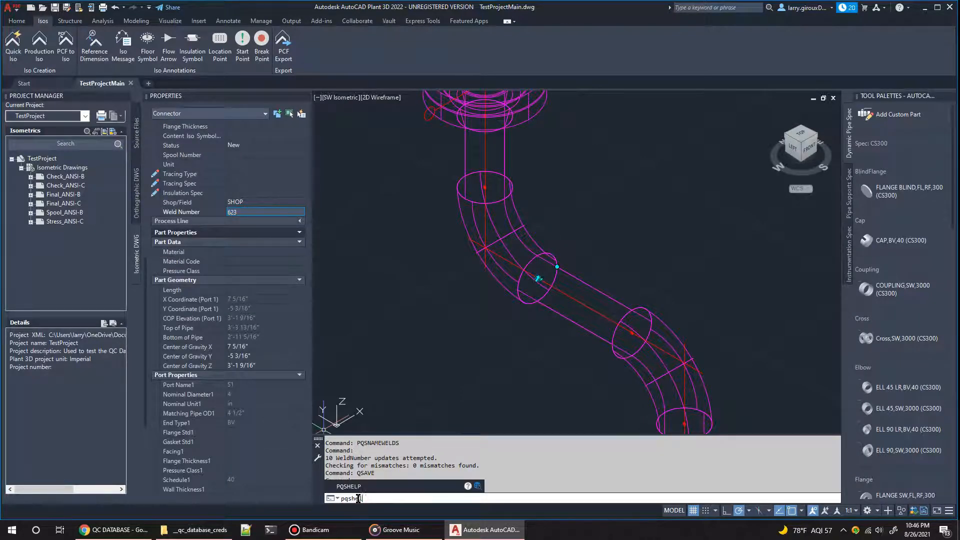
{"action": "key", "text": "Return"}
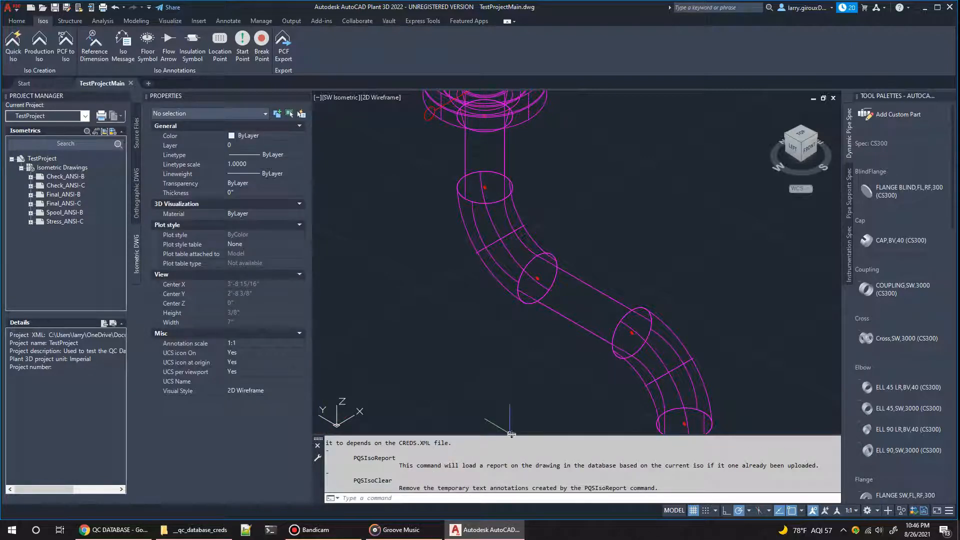
{"action": "left_click_drag", "start_coordinate": [510, 435], "coordinate": [504, 233]}
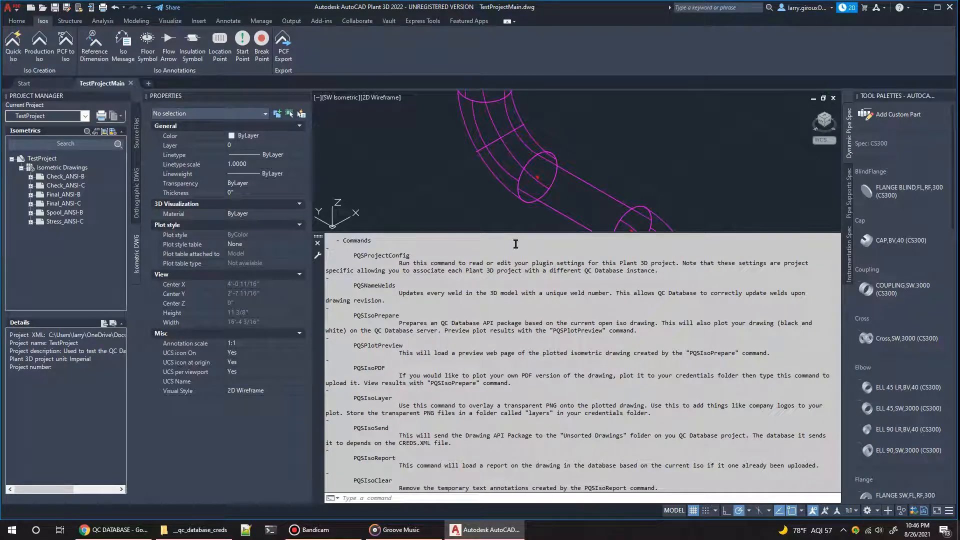
{"action": "left_click_drag", "start_coordinate": [521, 232], "coordinate": [521, 199]}
{"action": "scroll", "coordinate": [425, 295], "scroll_direction": "up", "scroll_amount": 4}
{"action": "scroll", "coordinate": [425, 295], "scroll_direction": "up", "scroll_amount": 3}
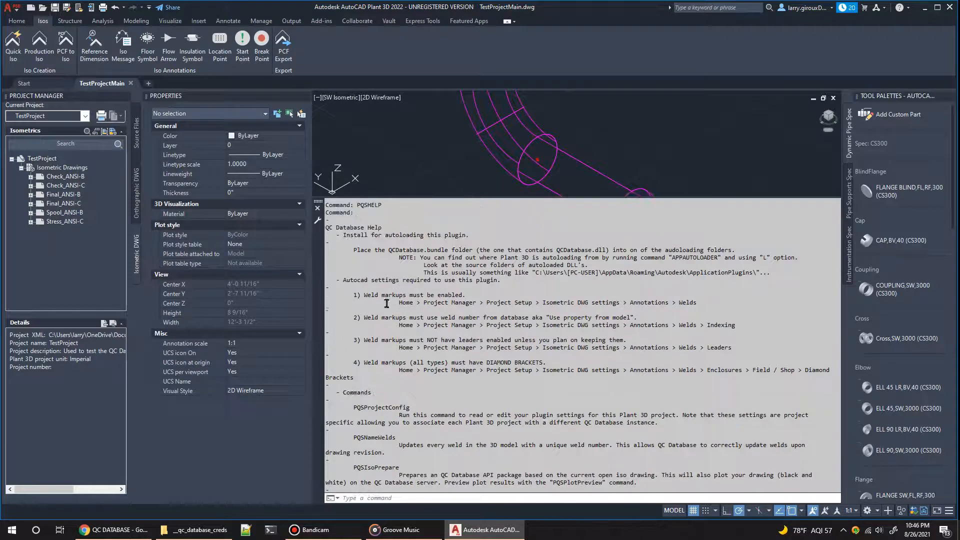
Step: Highlight the four required AutoCAD weld markup settings in the help text, then the first requirement and its settings path
{"action": "left_click_drag", "start_coordinate": [358, 295], "coordinate": [441, 353]}
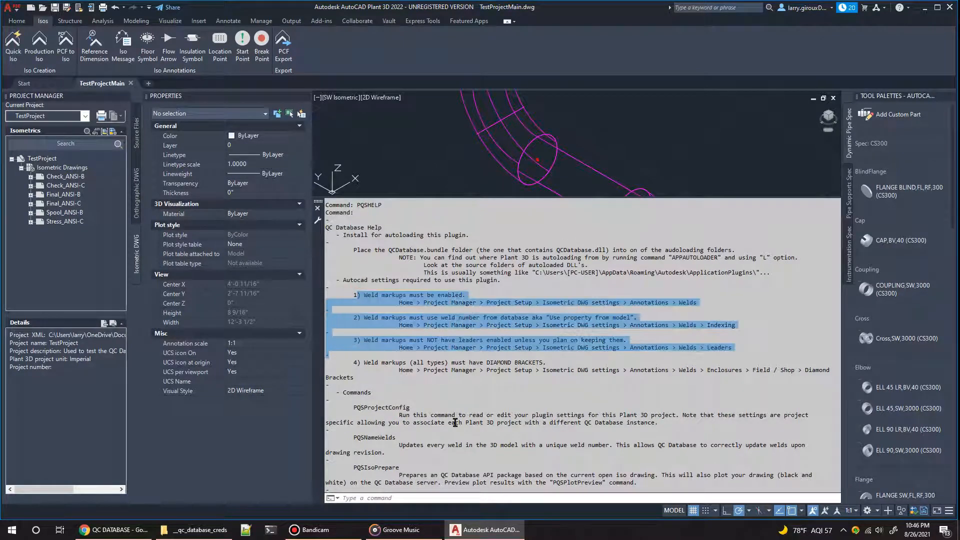
{"action": "left_click", "coordinate": [368, 373]}
{"action": "left_click_drag", "start_coordinate": [333, 295], "coordinate": [830, 371]}
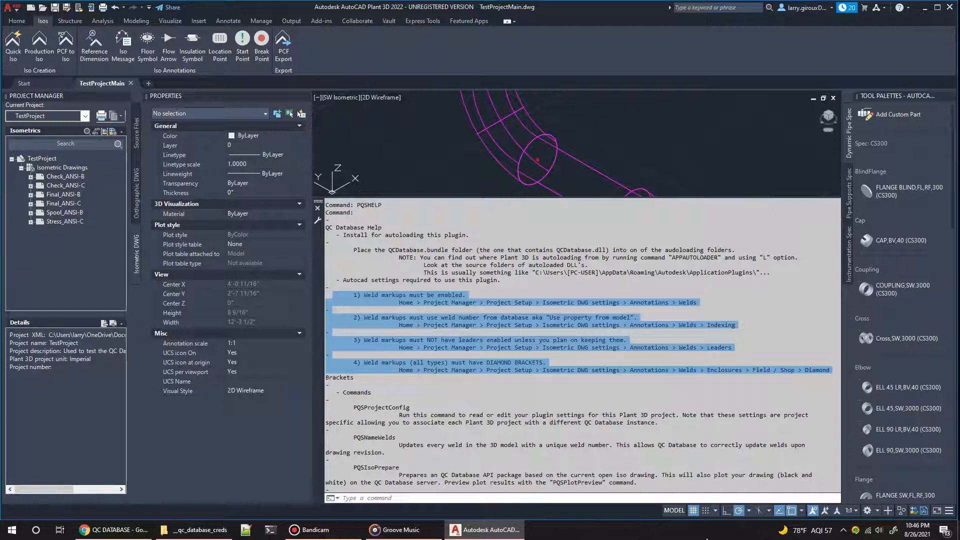
{"action": "left_click", "coordinate": [500, 302]}
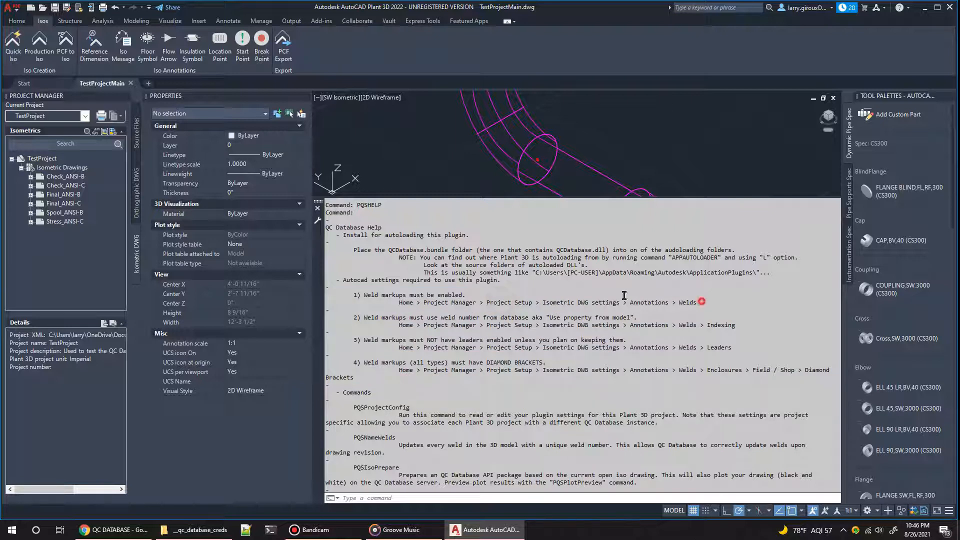
{"action": "left_click_drag", "start_coordinate": [705, 303], "coordinate": [344, 293]}
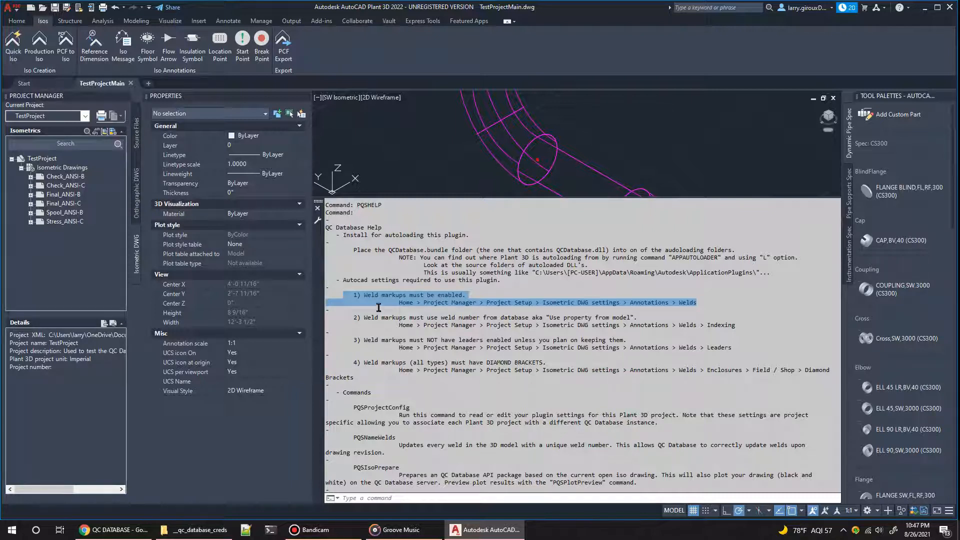
Step: Highlight and read the help requirements on weld number indexing, disabled leaders and diamond brackets one after another
{"action": "left_click", "coordinate": [352, 315]}
{"action": "left_click_drag", "start_coordinate": [380, 317], "coordinate": [642, 316]}
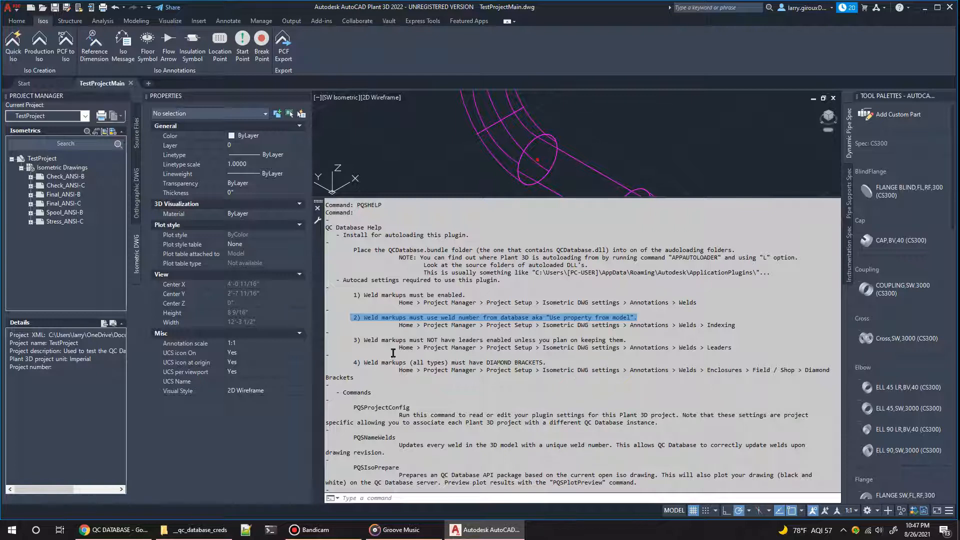
{"action": "left_click_drag", "start_coordinate": [398, 325], "coordinate": [735, 325]}
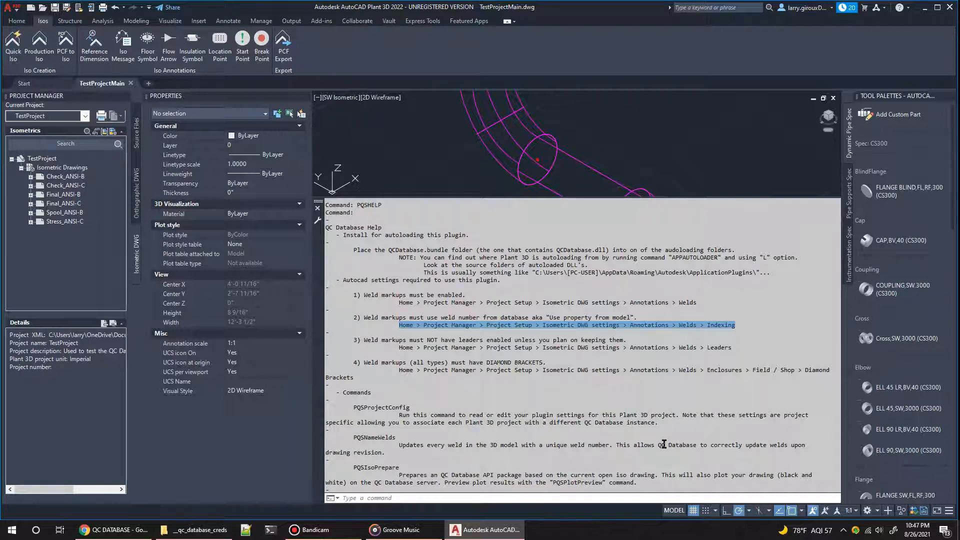
{"action": "left_click", "coordinate": [347, 346]}
{"action": "left_click_drag", "start_coordinate": [350, 340], "coordinate": [628, 341]}
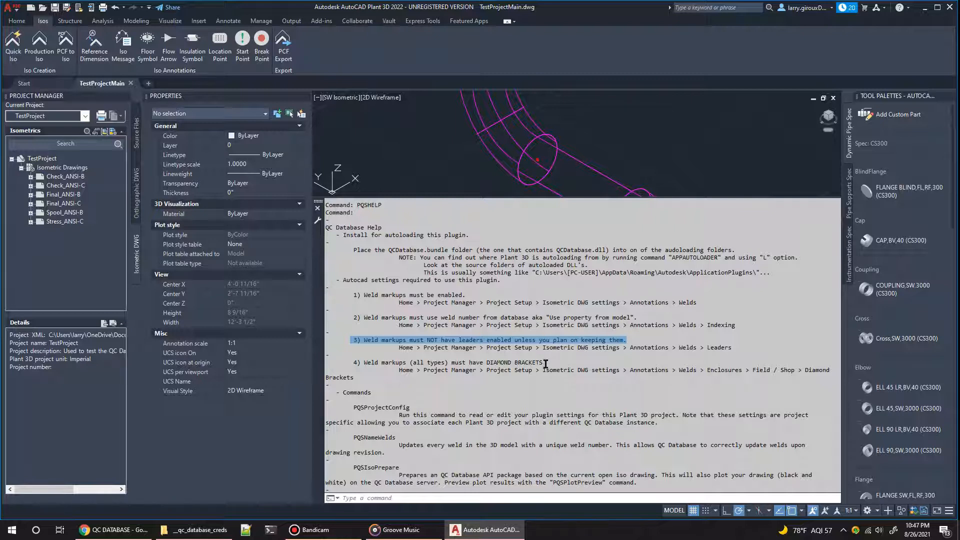
{"action": "left_click_drag", "start_coordinate": [546, 363], "coordinate": [350, 362]}
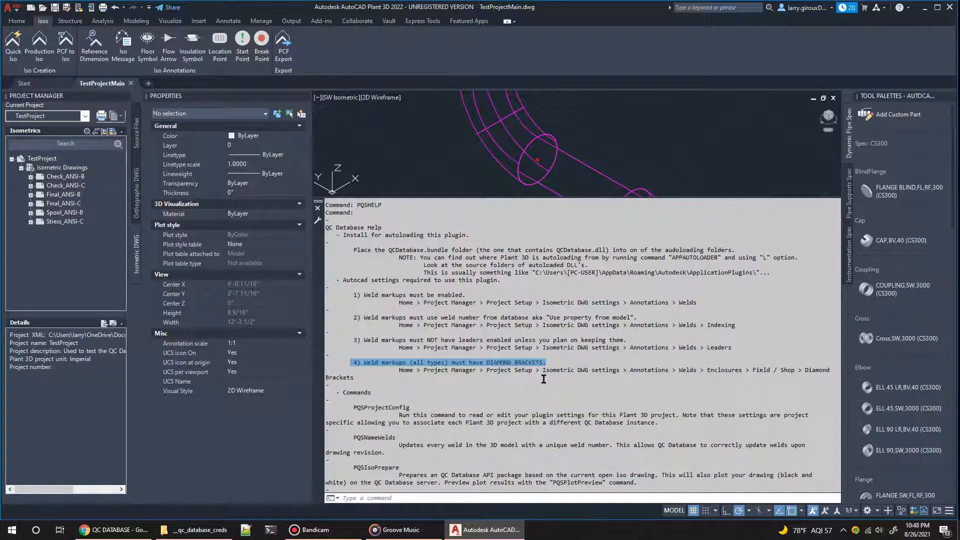
{"action": "double_click", "coordinate": [481, 370]}
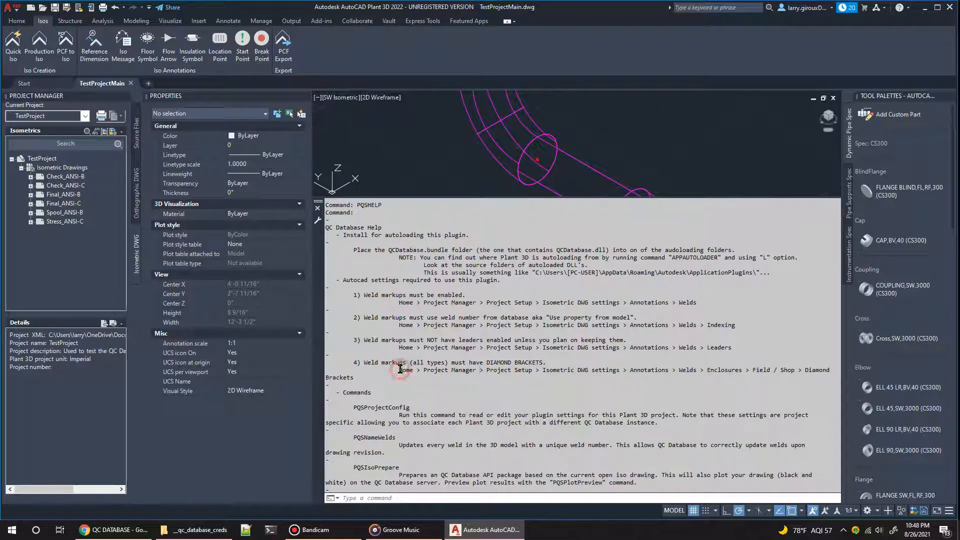
Step: Open Project Setup and display the isometric Annotations settings for the Check_ANSI-B style
{"action": "left_click", "coordinate": [18, 21]}
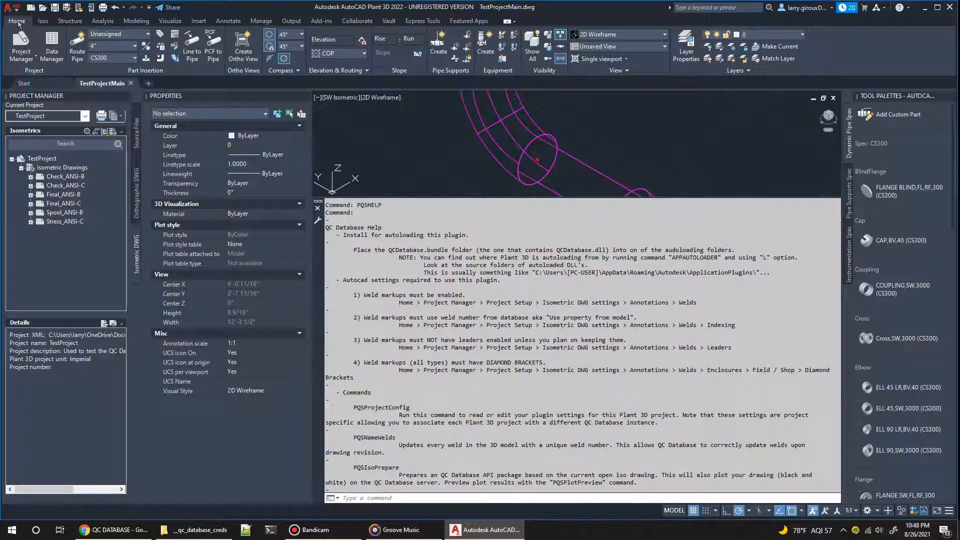
{"action": "left_click", "coordinate": [16, 58]}
{"action": "left_click", "coordinate": [31, 137]}
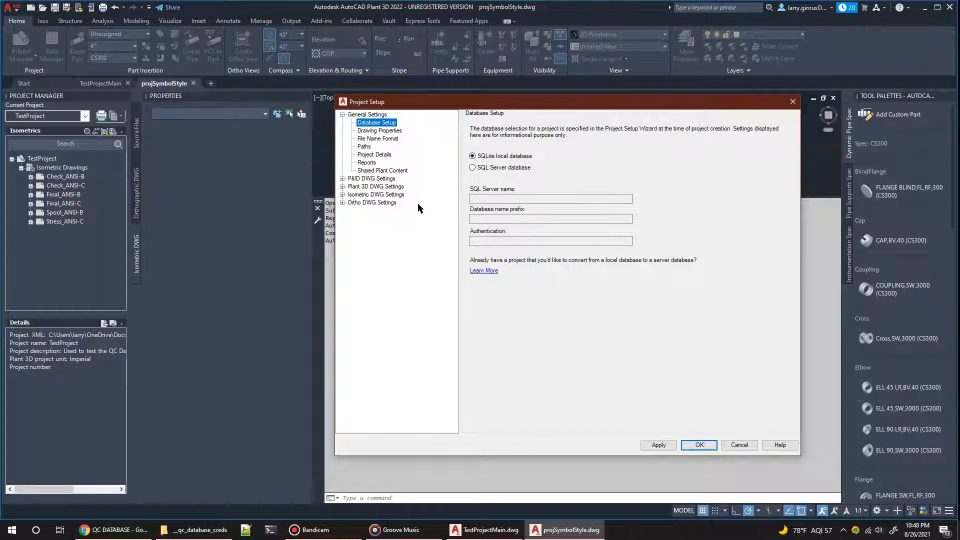
{"action": "left_click", "coordinate": [394, 198]}
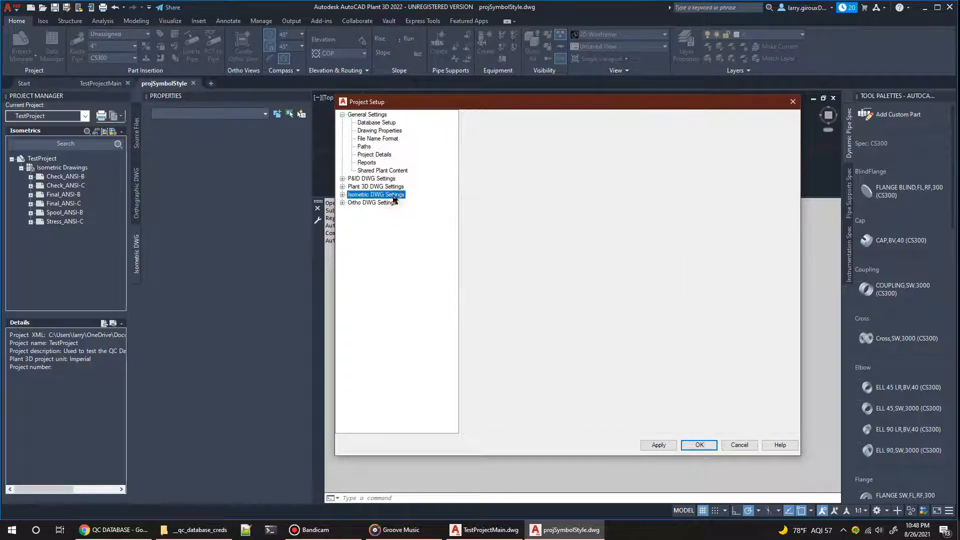
{"action": "left_click", "coordinate": [342, 195]}
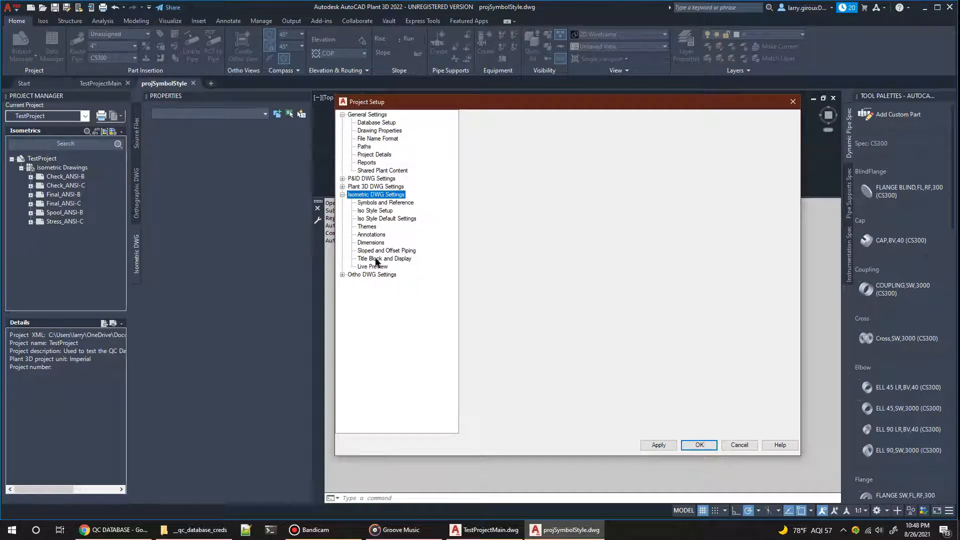
{"action": "left_click", "coordinate": [368, 235]}
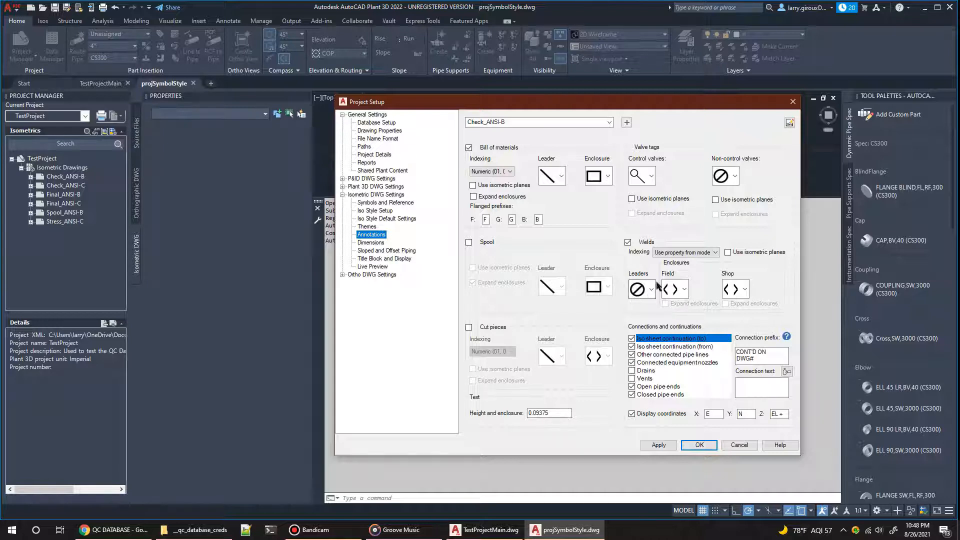
Step: Choose "Use property from model" for the weld indexing and check the weld leader display options
{"action": "left_click", "coordinate": [684, 253]}
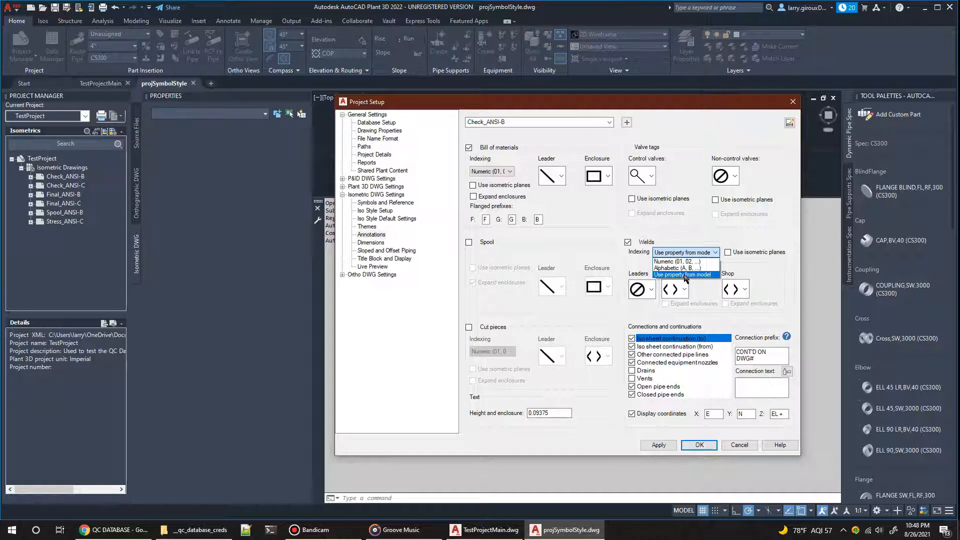
{"action": "left_click", "coordinate": [686, 275]}
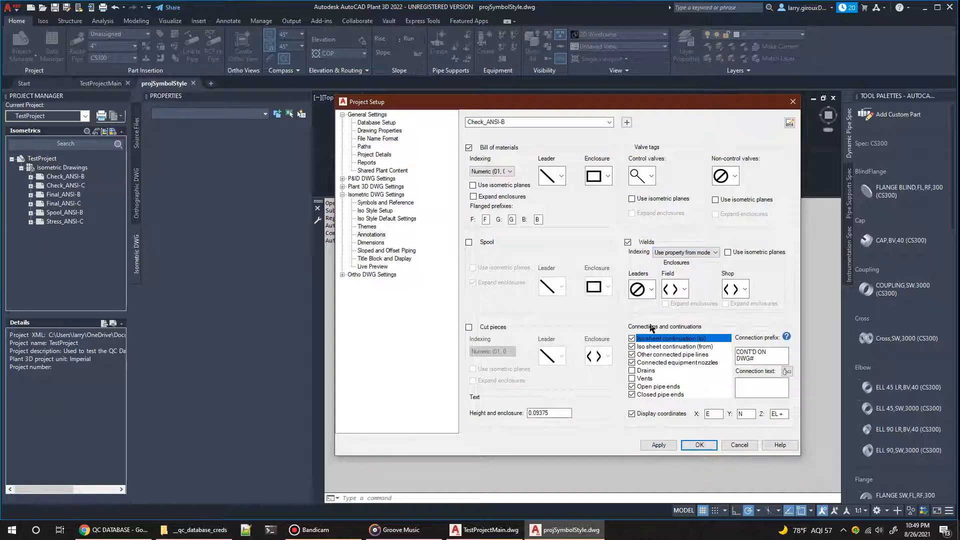
{"action": "left_click", "coordinate": [642, 289]}
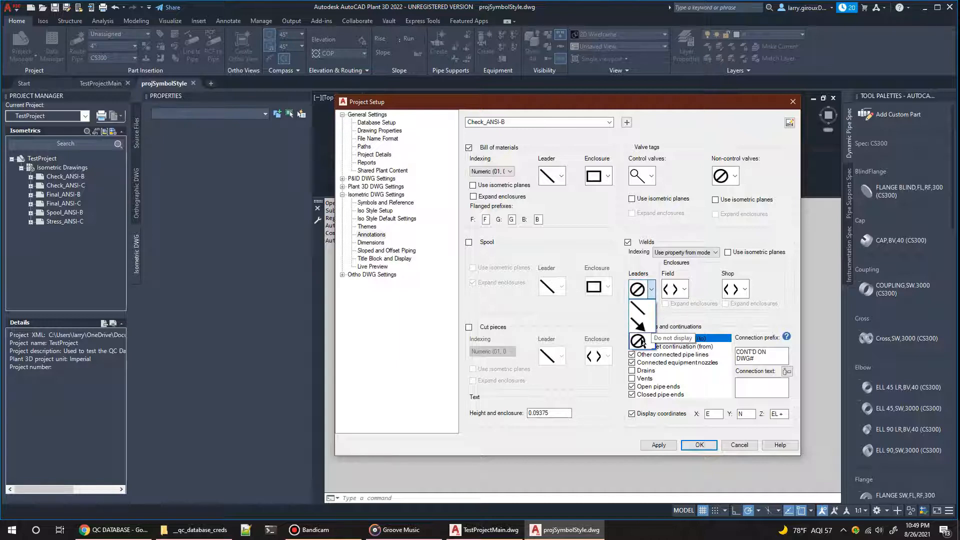
{"action": "left_click", "coordinate": [685, 291]}
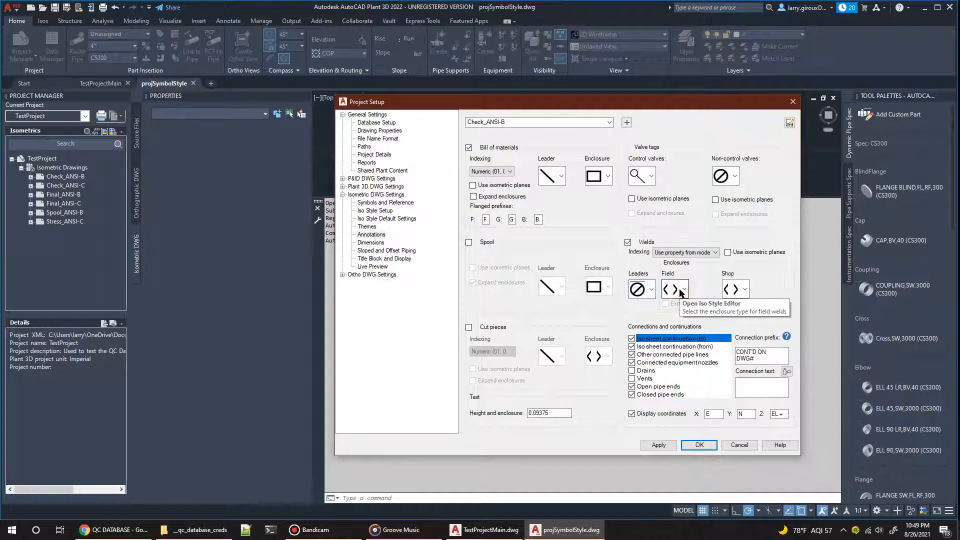
Step: Choose diamond brackets for both the field and shop weld enclosures, and close Project Setup without applying
{"action": "left_click", "coordinate": [685, 290]}
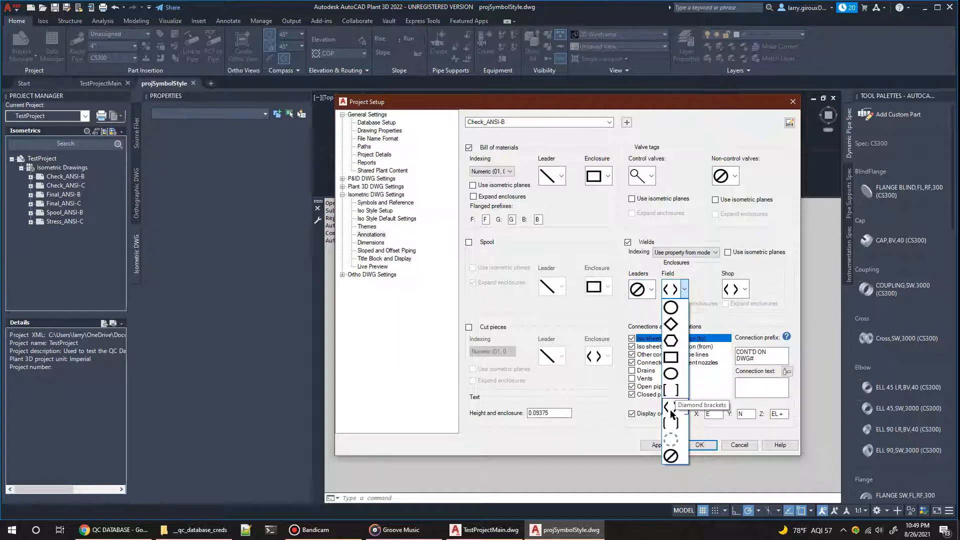
{"action": "left_click", "coordinate": [671, 408]}
{"action": "left_click", "coordinate": [736, 289]}
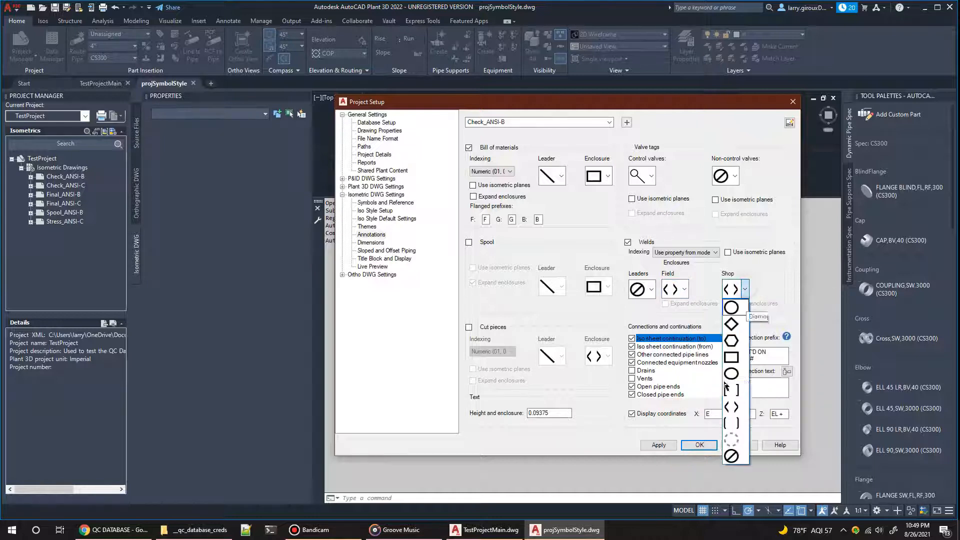
{"action": "left_click", "coordinate": [728, 405]}
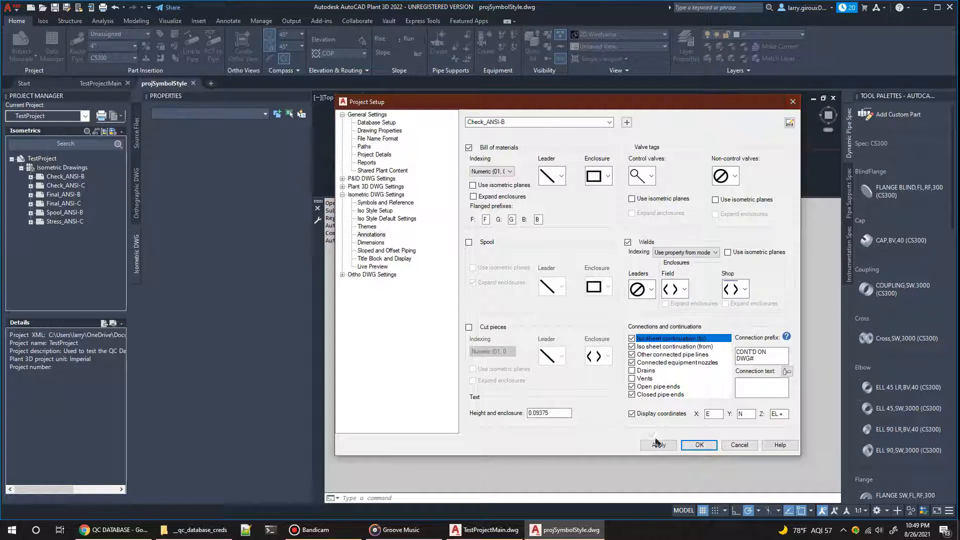
{"action": "left_click", "coordinate": [798, 103]}
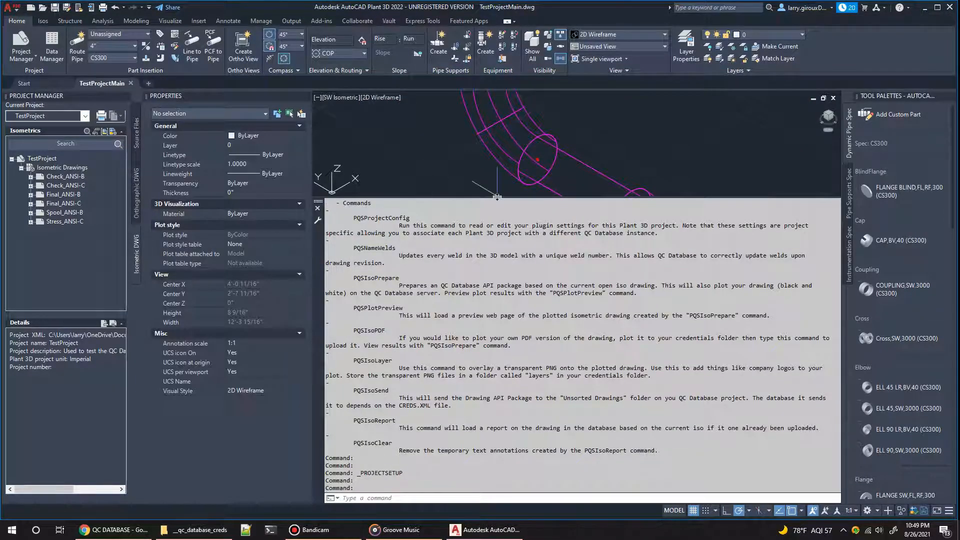
Step: Highlight the required weld markup settings in the help text once more, and shrink the command history back to a few lines
{"action": "left_click_drag", "start_coordinate": [497, 197], "coordinate": [474, 164]}
{"action": "scroll", "coordinate": [378, 211], "scroll_direction": "up", "scroll_amount": 4}
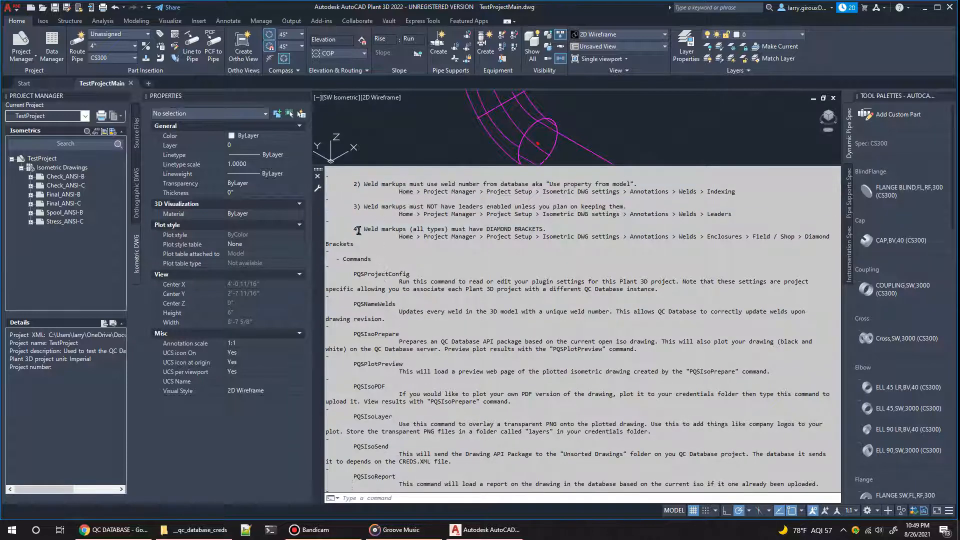
{"action": "left_click_drag", "start_coordinate": [352, 183], "coordinate": [440, 270]}
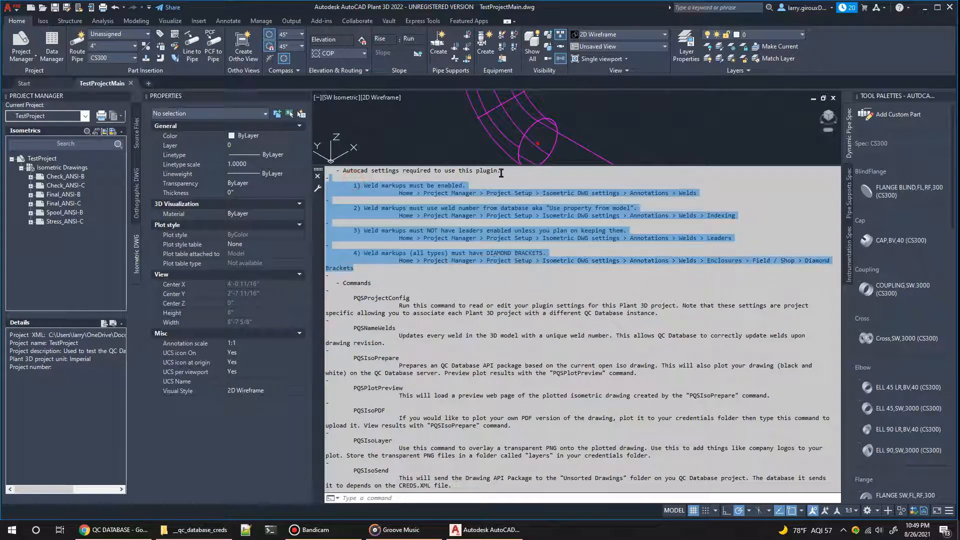
{"action": "left_click_drag", "start_coordinate": [501, 167], "coordinate": [491, 433]}
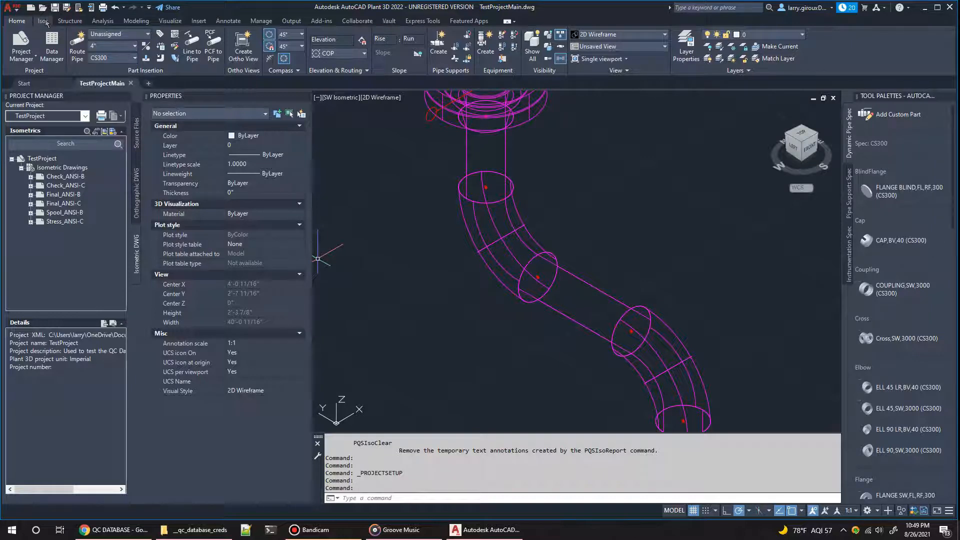
Step: Create a production isometric of line 1000 in the Check_ANSI-B style, overwriting any existing drawing
{"action": "left_click", "coordinate": [40, 21]}
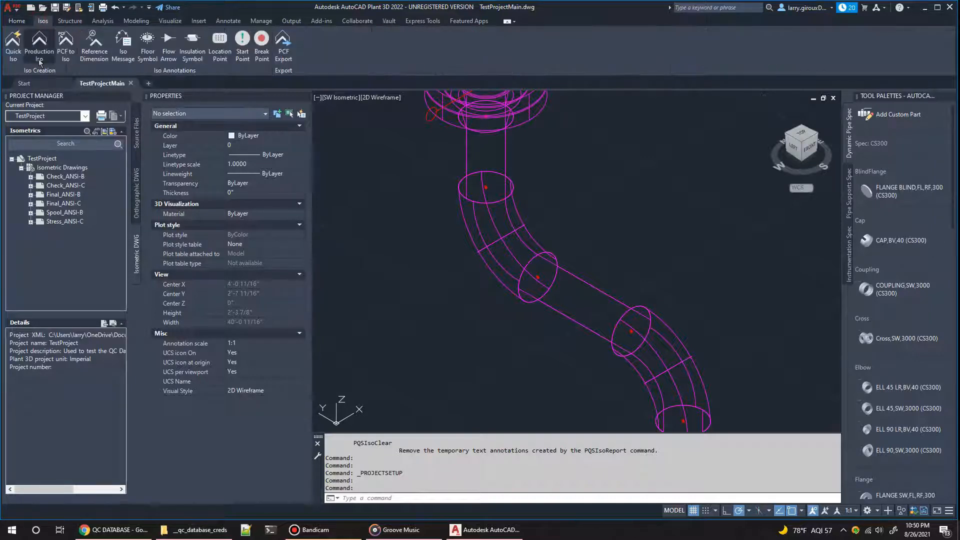
{"action": "left_click", "coordinate": [38, 56]}
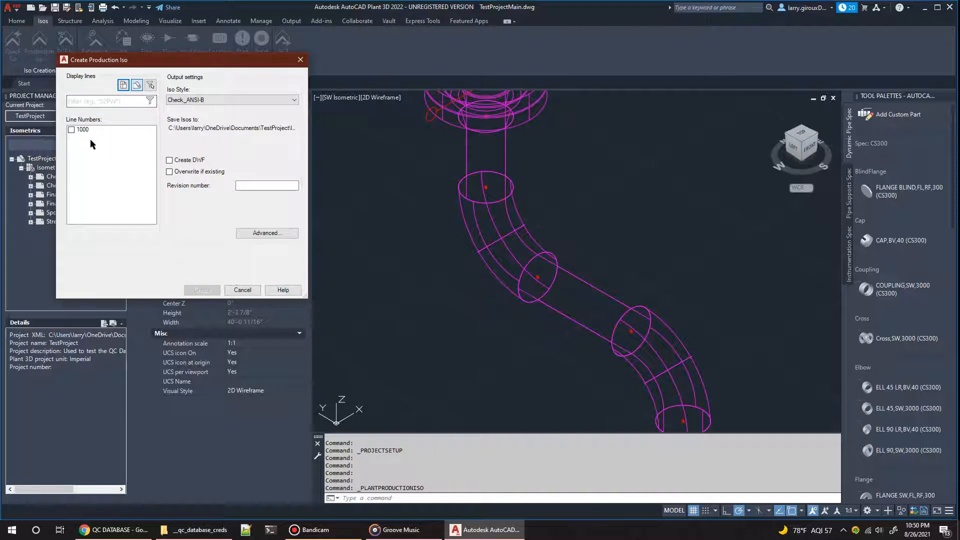
{"action": "left_click", "coordinate": [72, 130]}
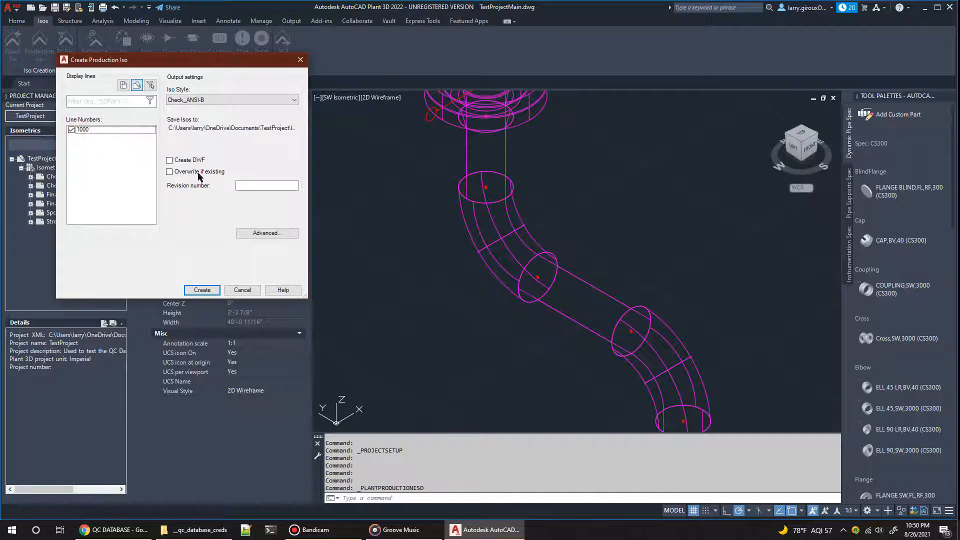
{"action": "left_click", "coordinate": [169, 172]}
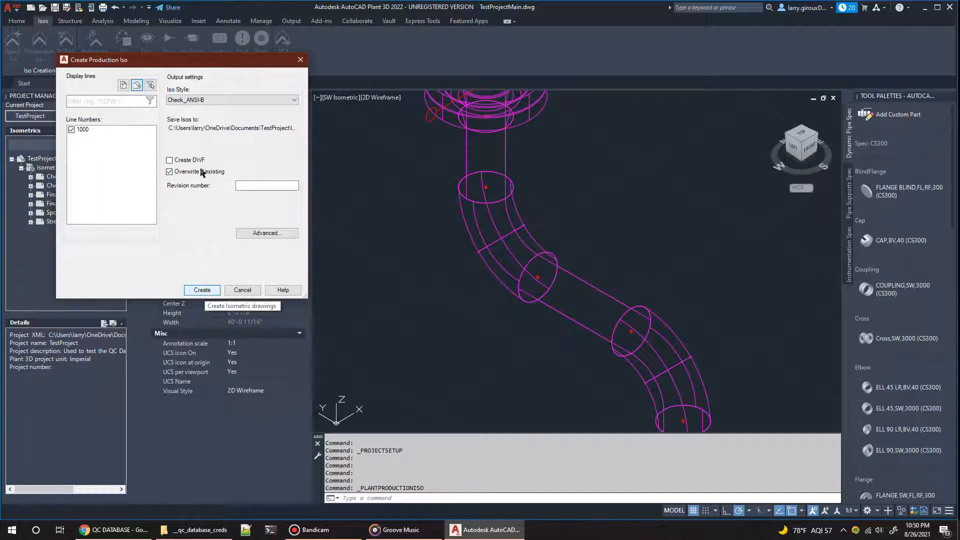
{"action": "left_click", "coordinate": [202, 100]}
{"action": "left_click", "coordinate": [200, 109]}
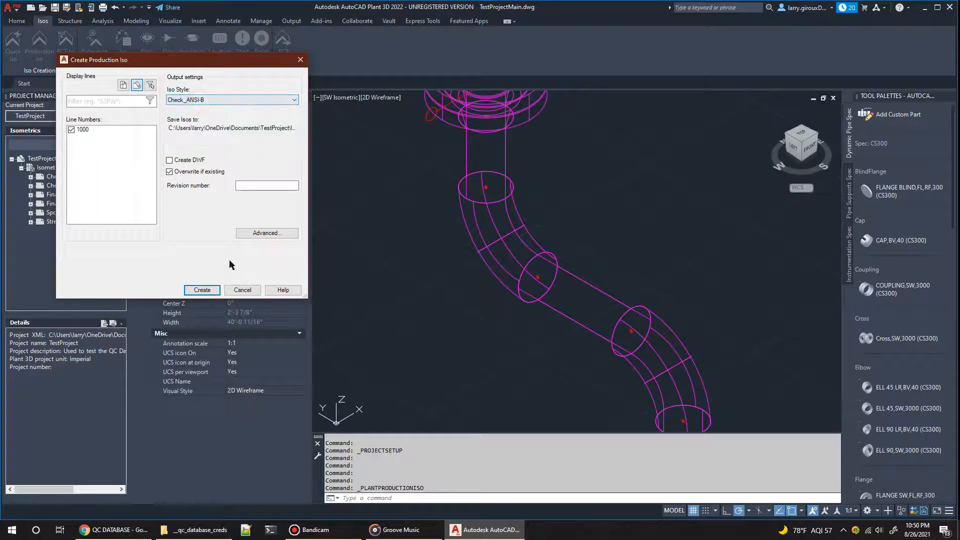
{"action": "left_click", "coordinate": [204, 291]}
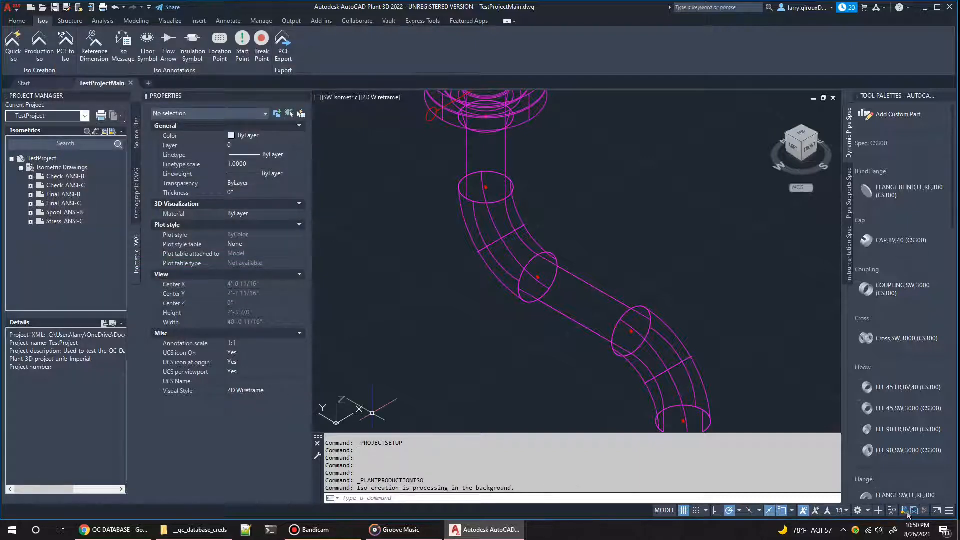
{"action": "mouse_move", "coordinate": [925, 513]}
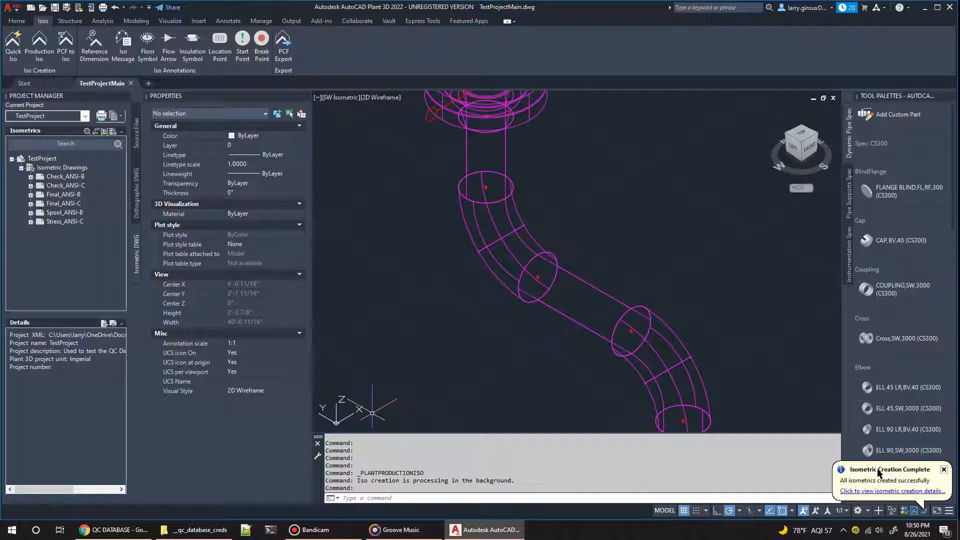
Step: Open isometric drawing 1000 under Check_ANSI-B and select the <627> weld number tag to examine it
{"action": "left_click", "coordinate": [31, 177]}
{"action": "left_click", "coordinate": [40, 186]}
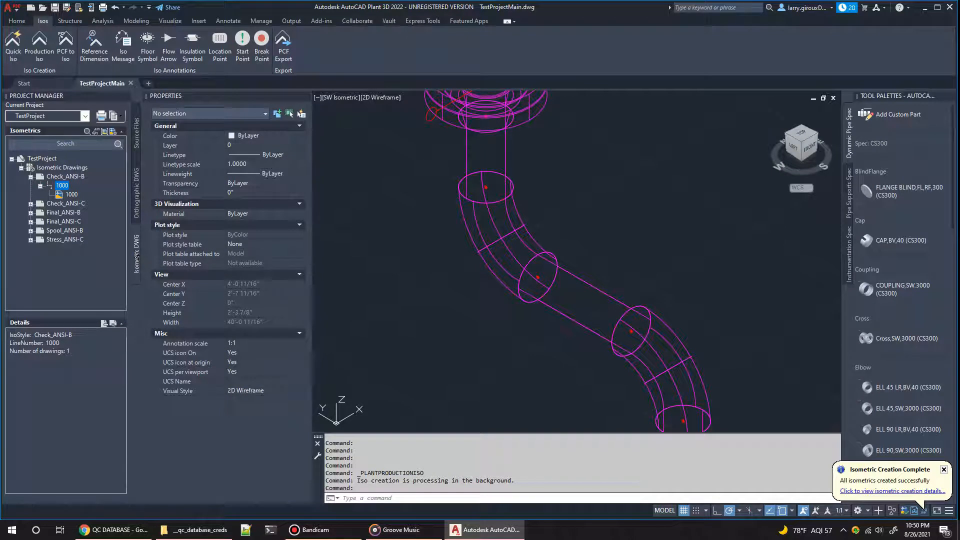
{"action": "left_click", "coordinate": [55, 177]}
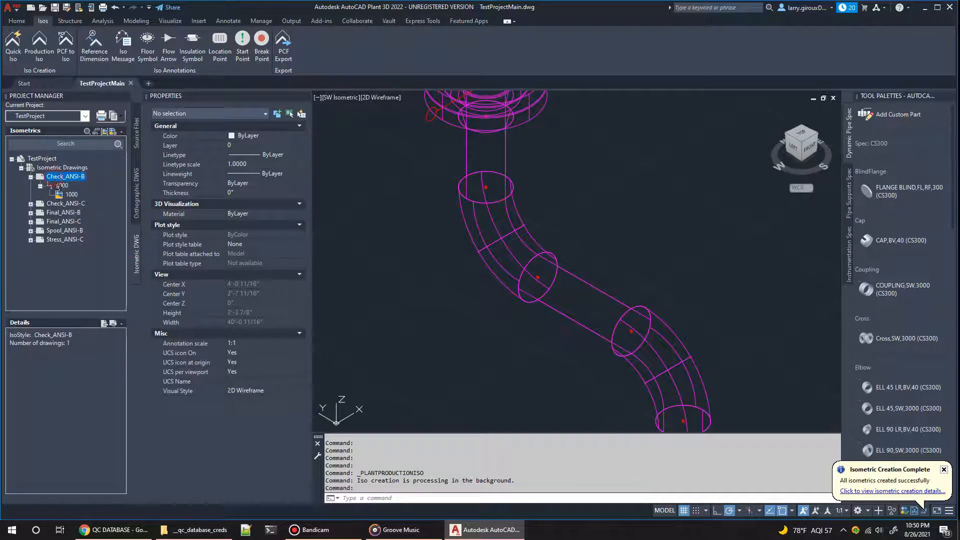
{"action": "left_click", "coordinate": [59, 186]}
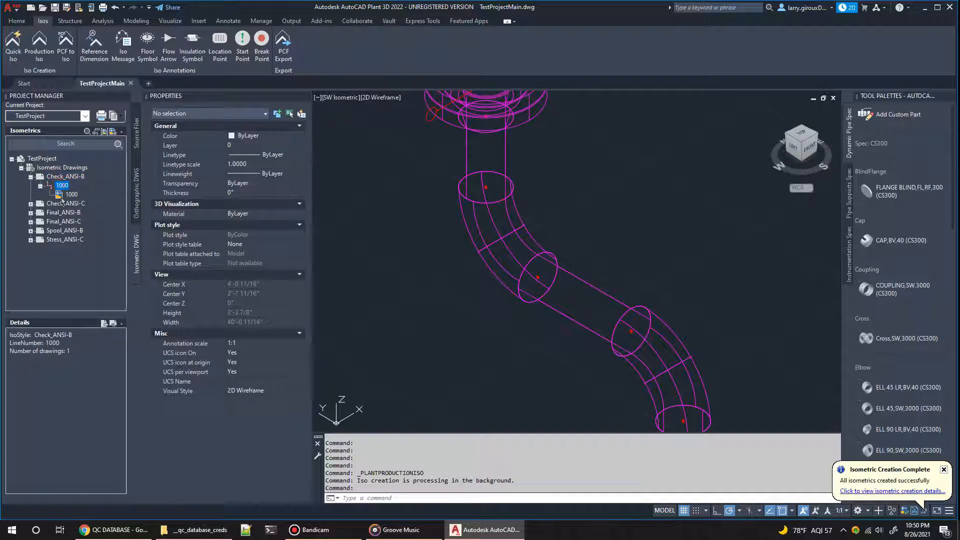
{"action": "left_click", "coordinate": [68, 195]}
{"action": "double_click", "coordinate": [68, 195]}
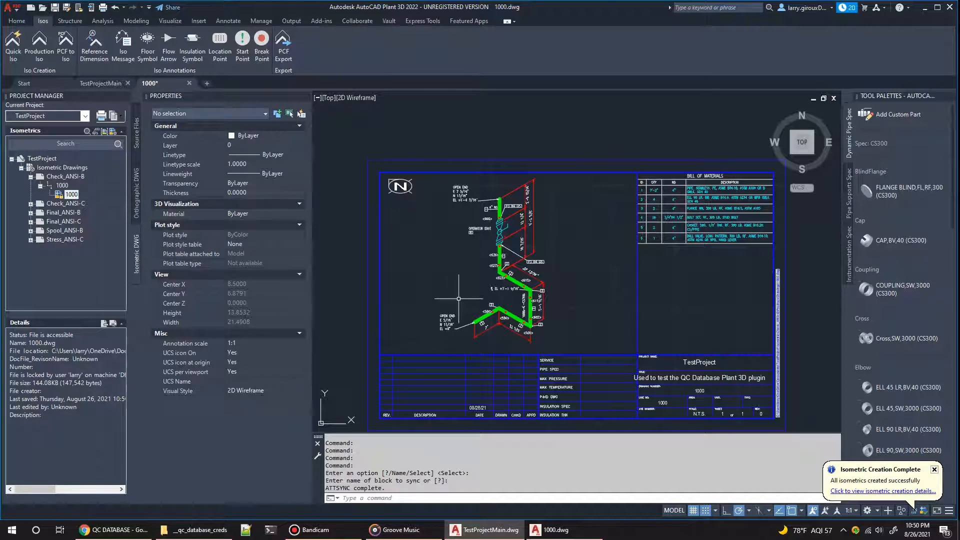
{"action": "scroll", "coordinate": [458, 295], "scroll_direction": "up", "scroll_amount": 4}
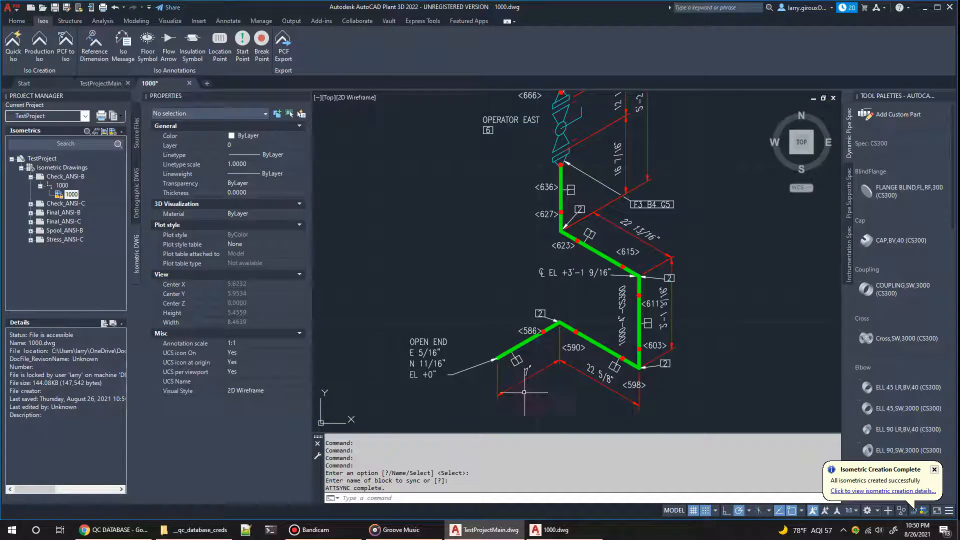
{"action": "left_click", "coordinate": [548, 214]}
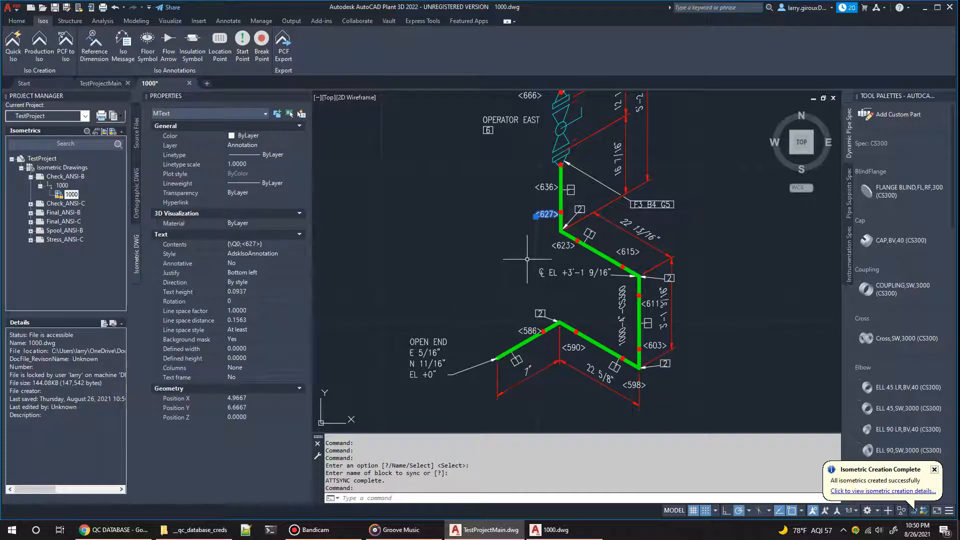
Step: Run PQSPROJECTCONFIG, set DeleteWeldTags to Y, and dismiss the isometric creation notification
{"action": "left_click", "coordinate": [399, 497]}
{"action": "type", "text": "pqspro"}
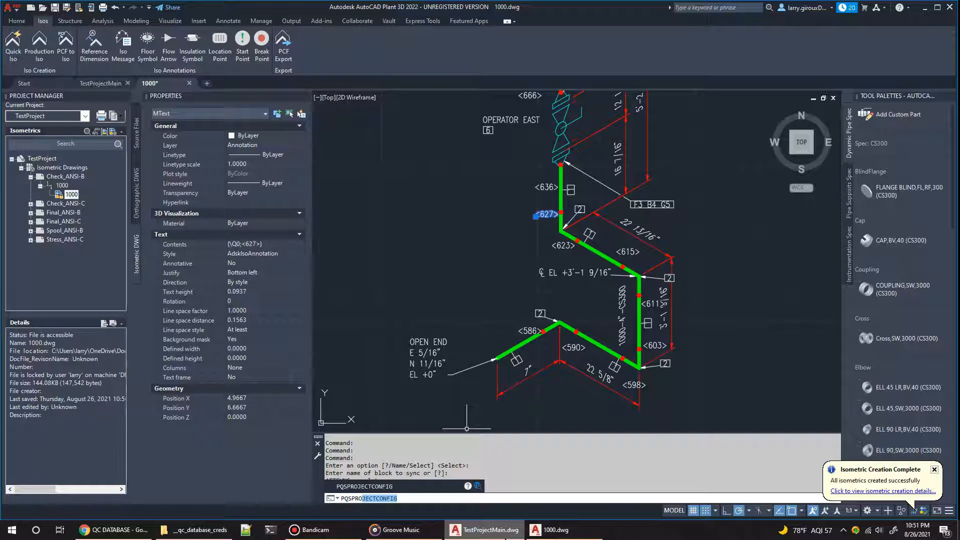
{"action": "key", "text": "Return"}
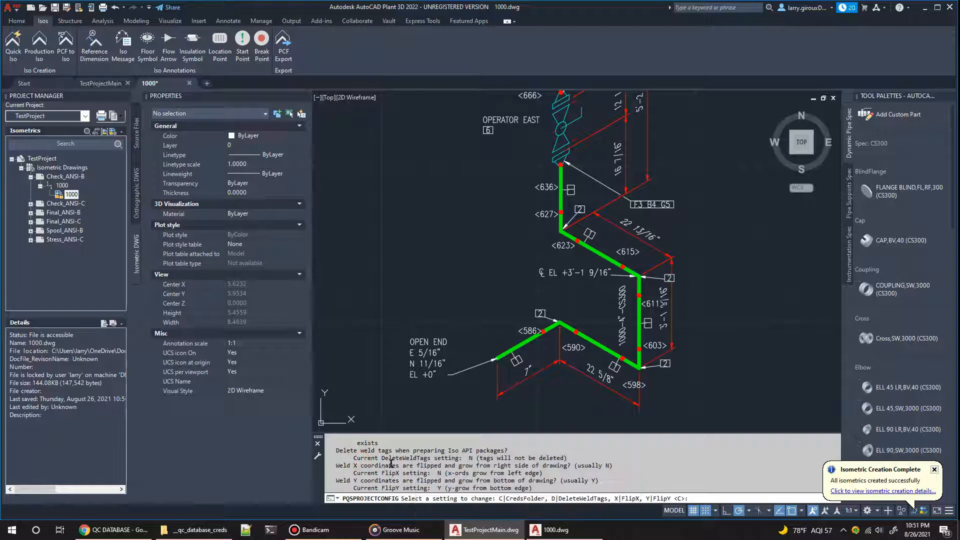
{"action": "left_click_drag", "start_coordinate": [409, 458], "coordinate": [567, 459]}
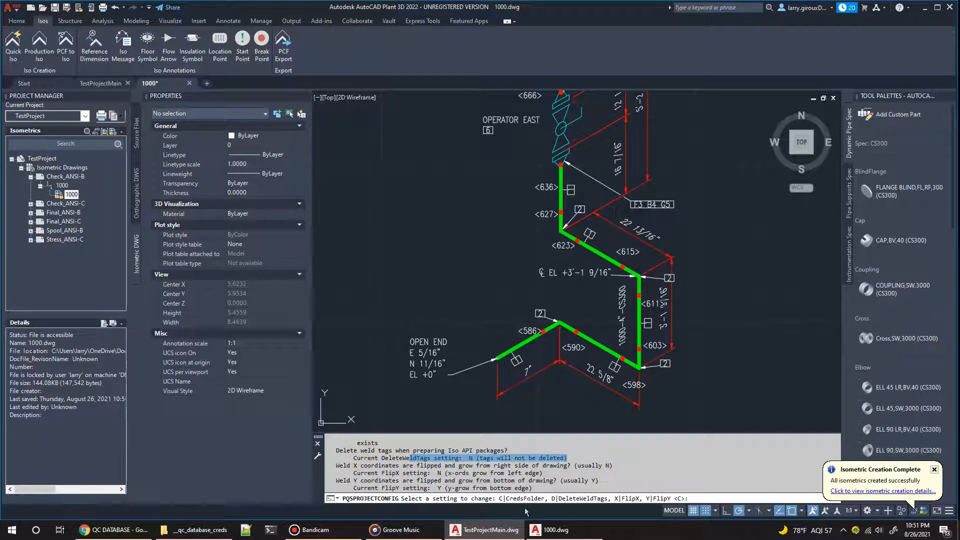
{"action": "type", "text": "d"}
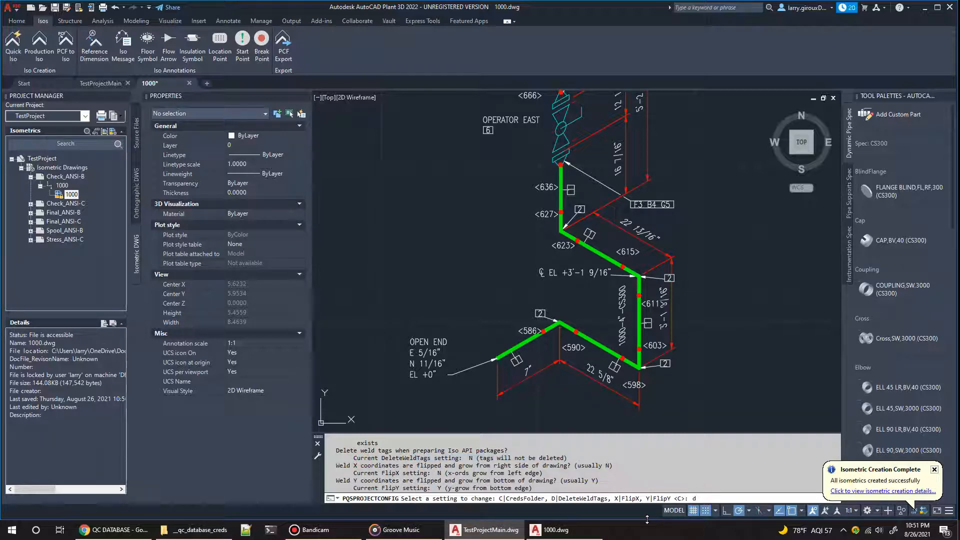
{"action": "key", "text": "Return"}
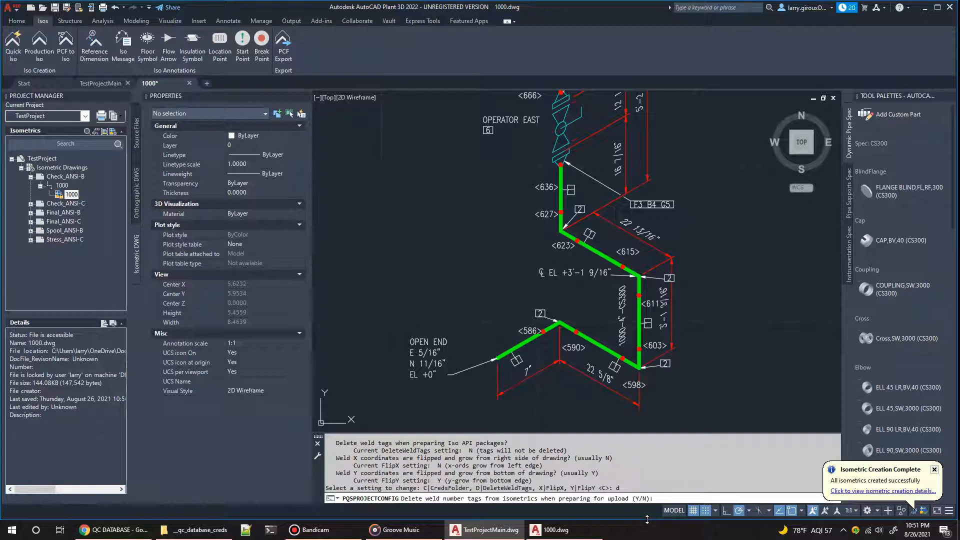
{"action": "type", "text": "y"}
{"action": "key", "text": "Return"}
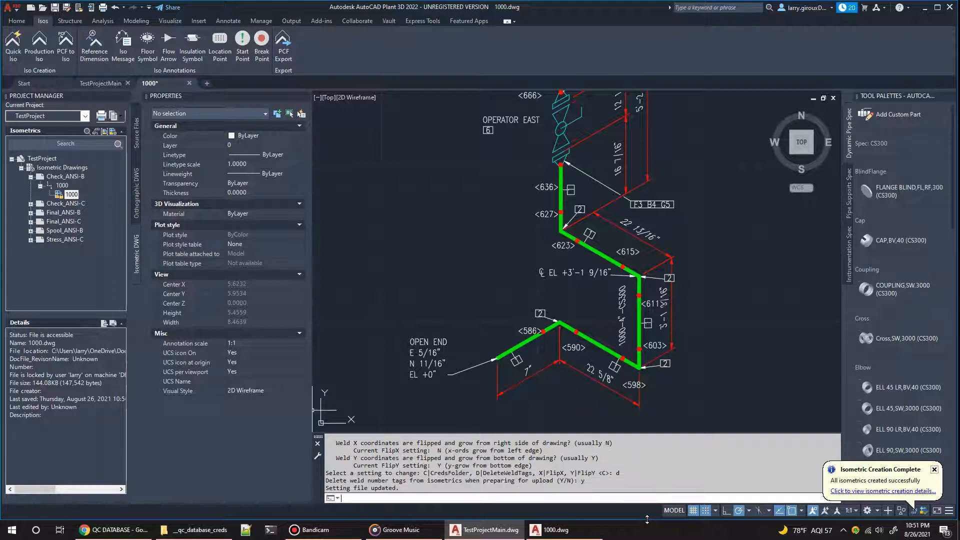
{"action": "left_click", "coordinate": [934, 470]}
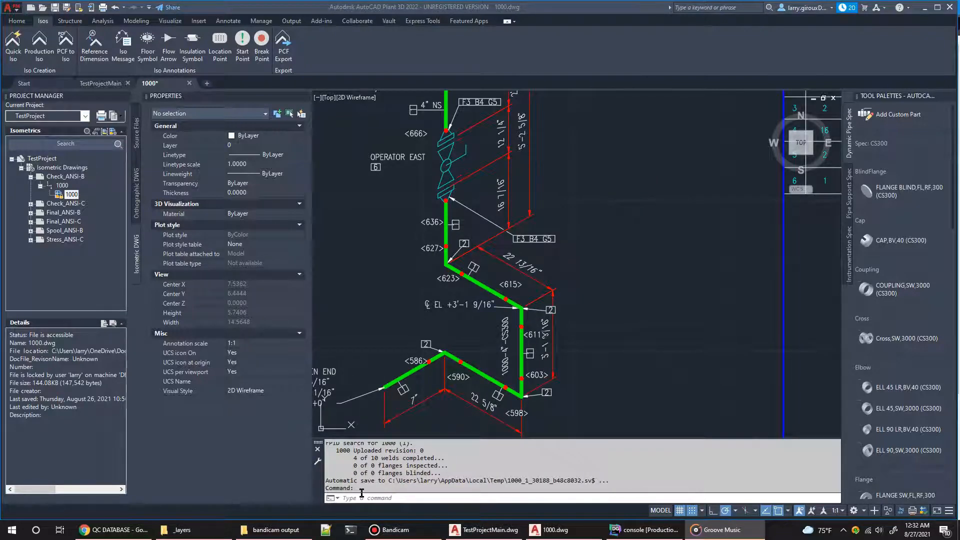
Step: Run PQSISOPREPARE on drawing 1000 to prepare it for upload to QC Database
{"action": "left_click", "coordinate": [360, 497]}
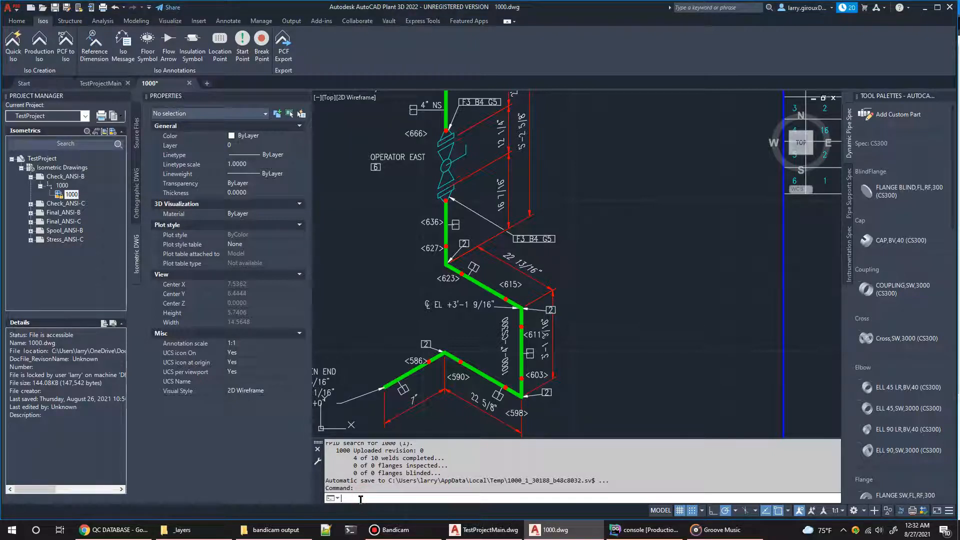
{"action": "type", "text": "pqsisoprep"}
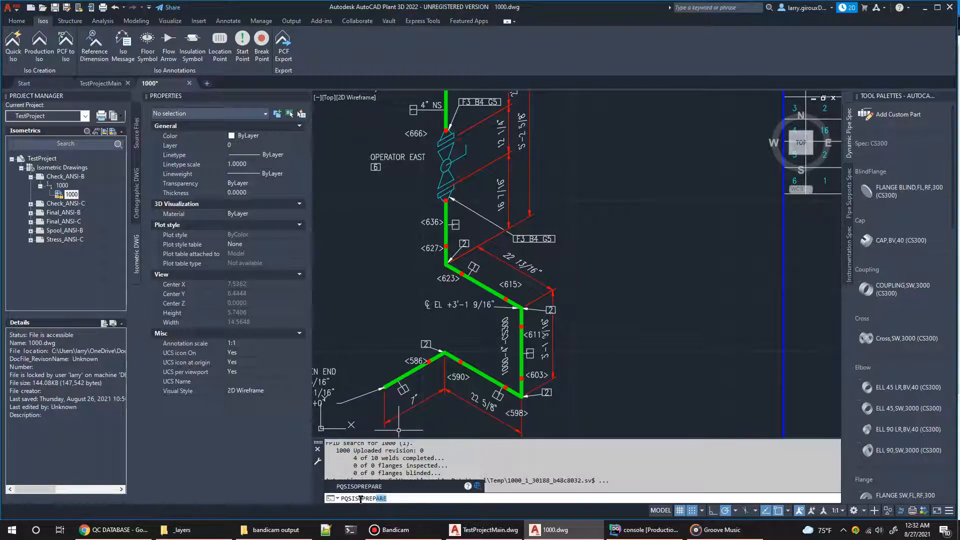
{"action": "key", "text": "Return"}
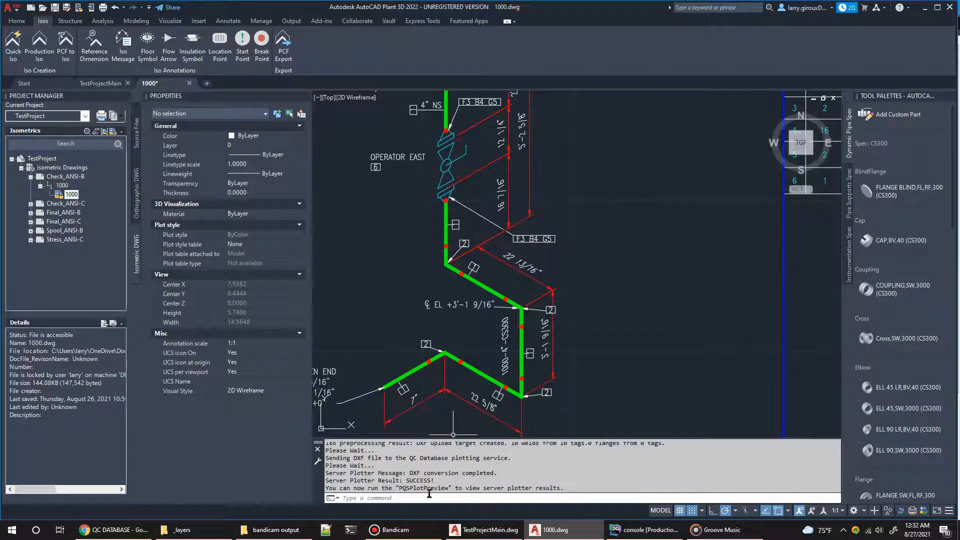
Step: Run PQSPLOTPREVIEW to inspect the server plotter's DXF preview in the browser, and close the preview
{"action": "left_click", "coordinate": [414, 498]}
{"action": "left_click_drag", "start_coordinate": [434, 480], "coordinate": [400, 481]}
{"action": "left_click", "coordinate": [393, 500]}
{"action": "type", "text": "pqsplot"}
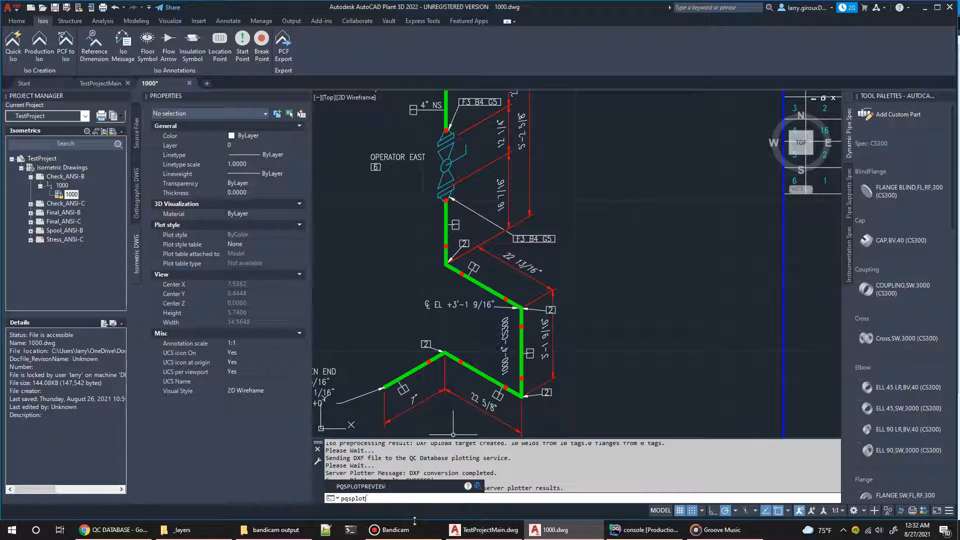
{"action": "key", "text": "Return"}
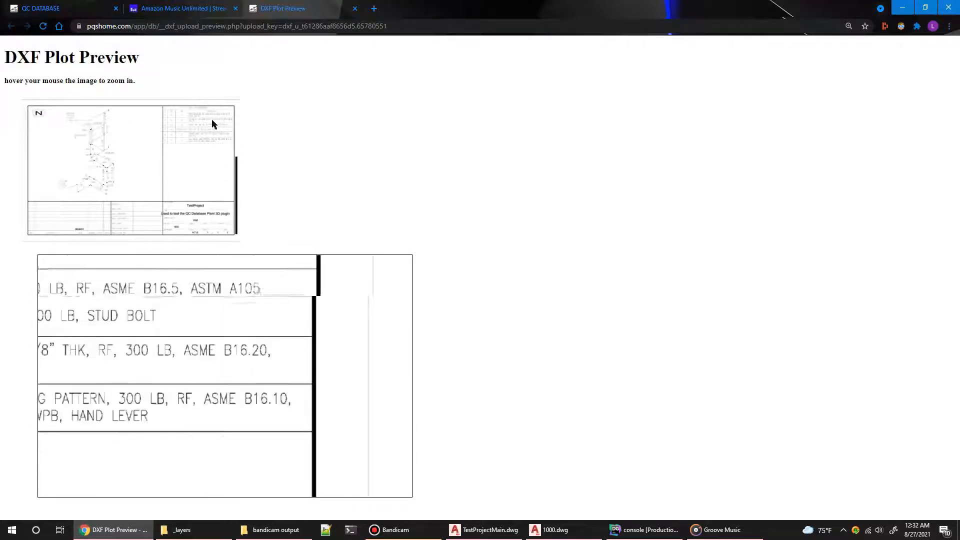
{"action": "left_click", "coordinate": [356, 9]}
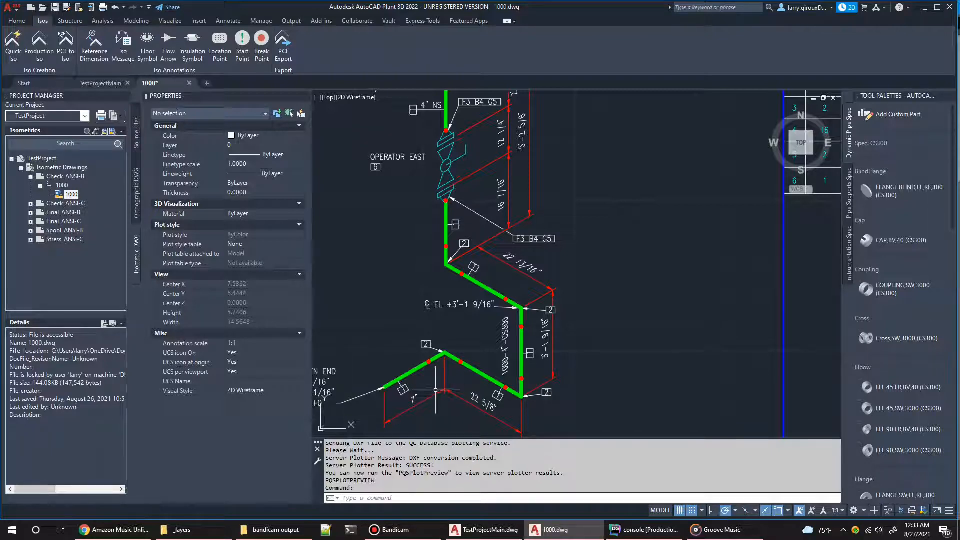
Step: Bring up QC Database's unsorted drawings in Chrome, return to 1000.dwg, and upload the isometric with PQSISOSEND
{"action": "left_click", "coordinate": [93, 531]}
{"action": "left_click", "coordinate": [73, 6]}
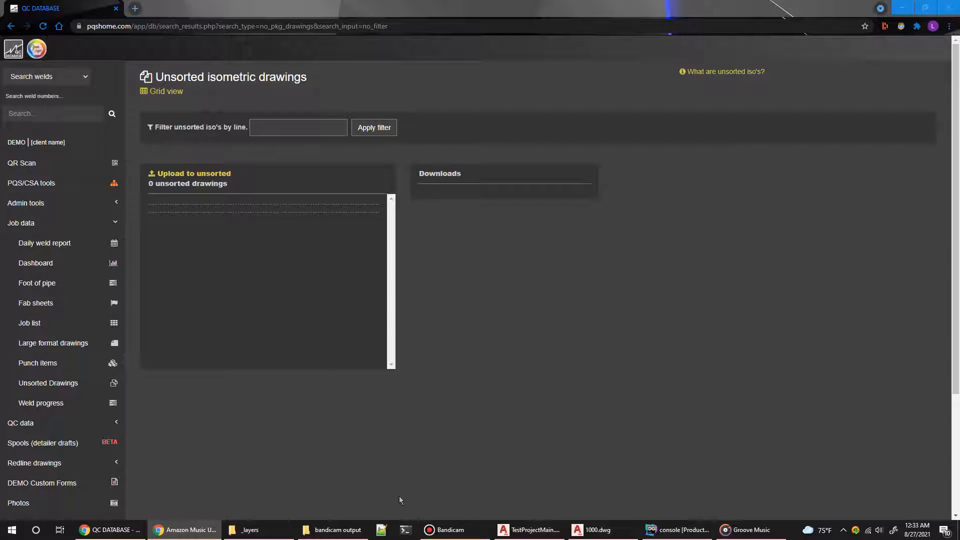
{"action": "left_click", "coordinate": [595, 530]}
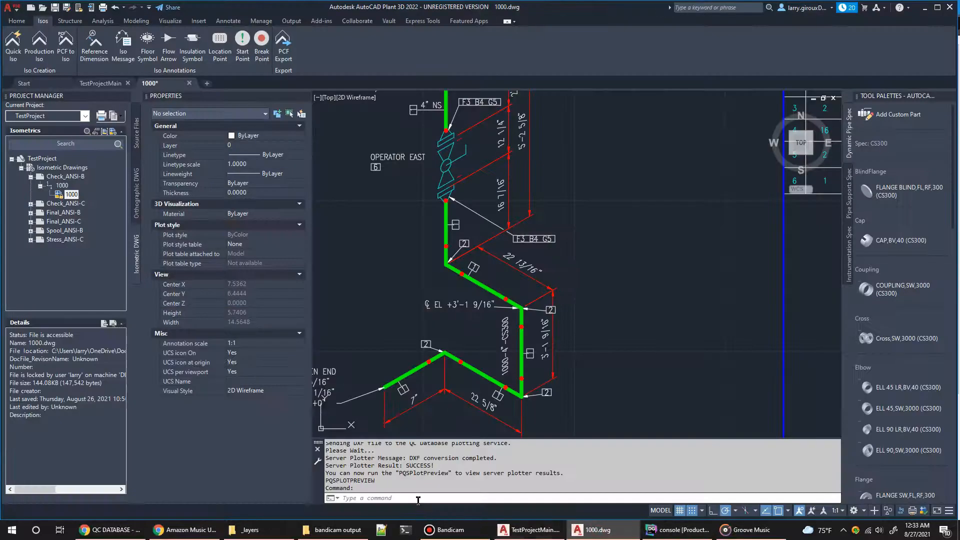
{"action": "type", "text": "pqsip"}
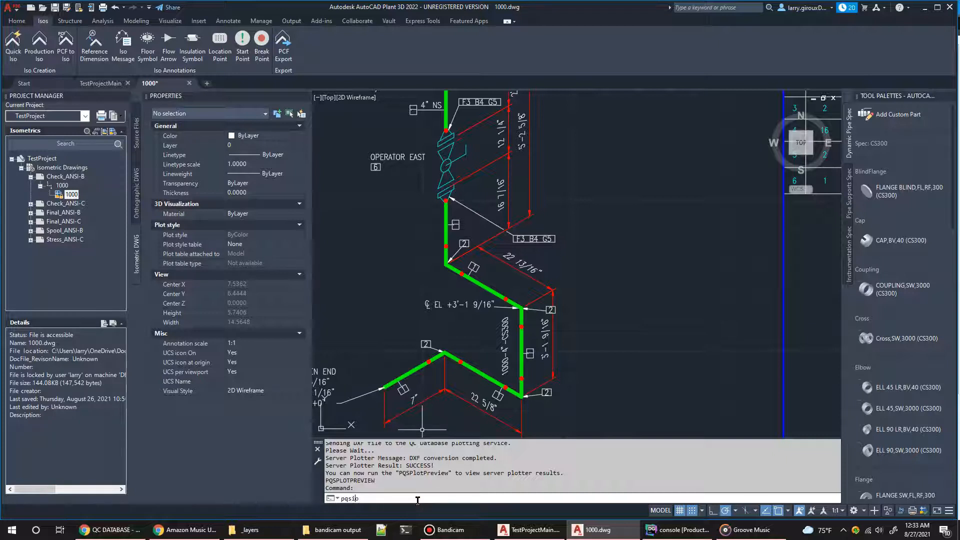
{"action": "key", "text": "BackSpace"}
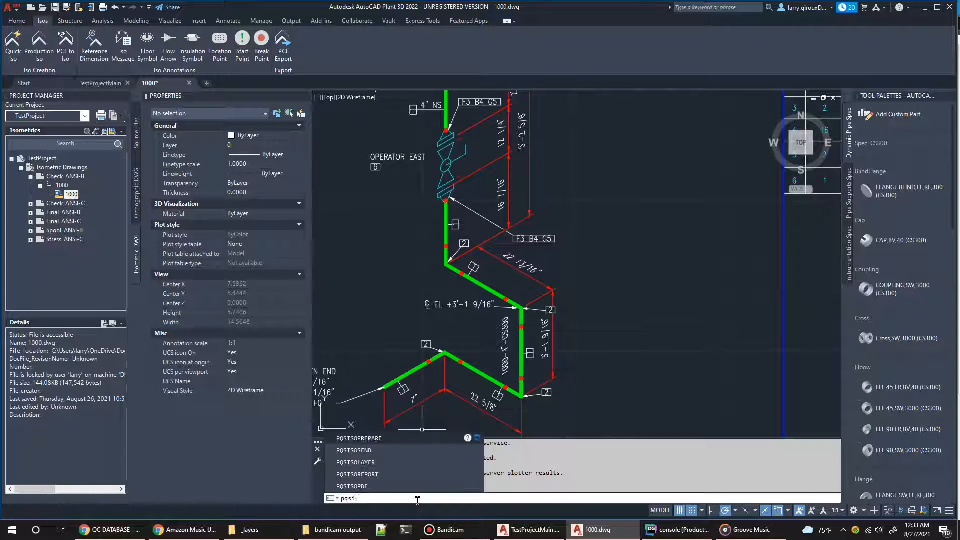
{"action": "type", "text": "sosend"}
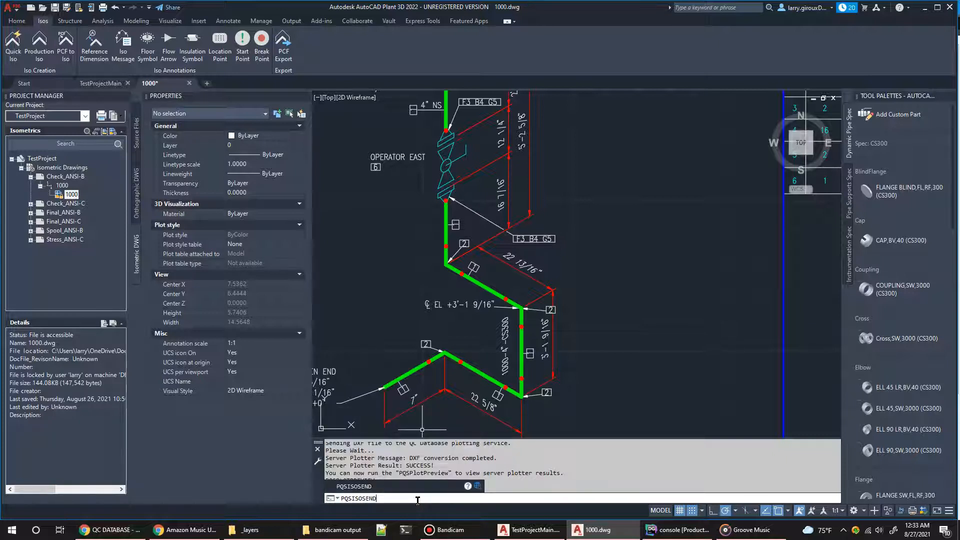
{"action": "key", "text": "Return"}
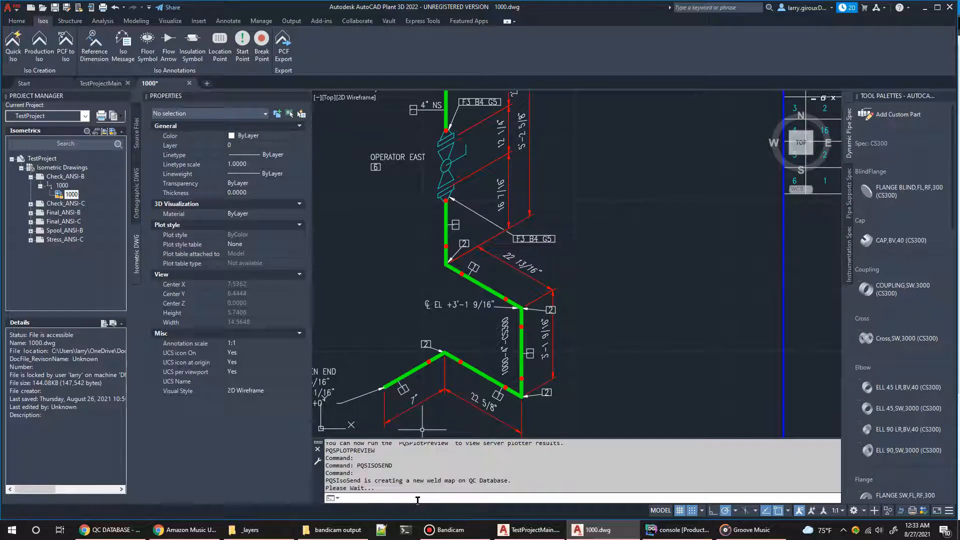
Step: Switch to QC Database in Chrome, reload the unsorted isometric drawings, and preview the 1000 s1 rev 0 drawing
{"action": "left_click", "coordinate": [111, 530]}
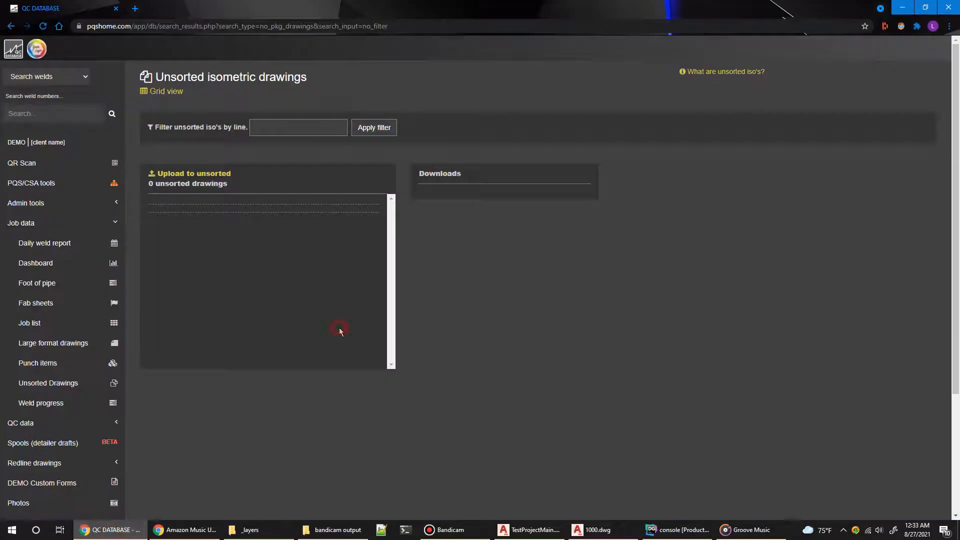
{"action": "key", "text": "F5"}
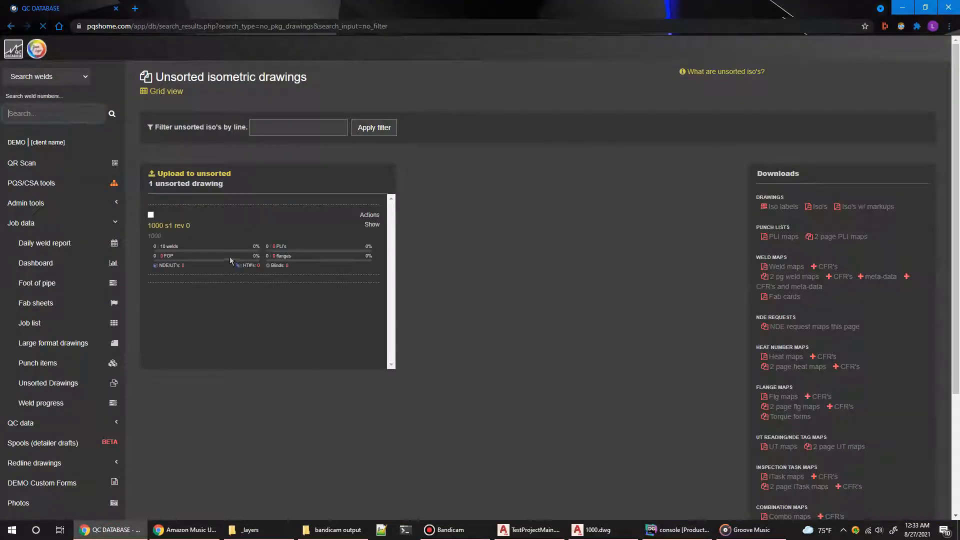
{"action": "mouse_move", "coordinate": [179, 229]}
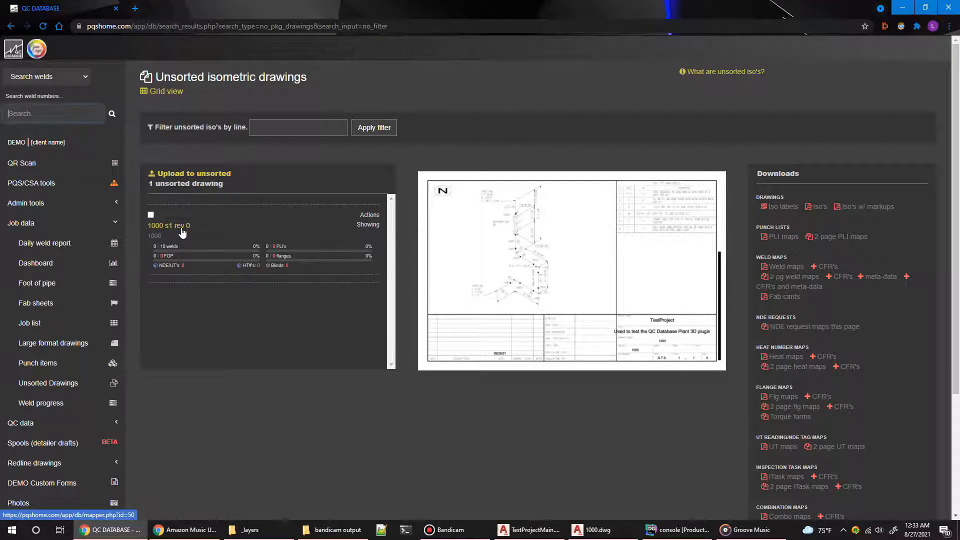
Step: Open the 1000 s1 rev 0 weld map and move the labels of welds A0332, A0330, A0335 and A0334 clear of the pipe
{"action": "left_click", "coordinate": [181, 227]}
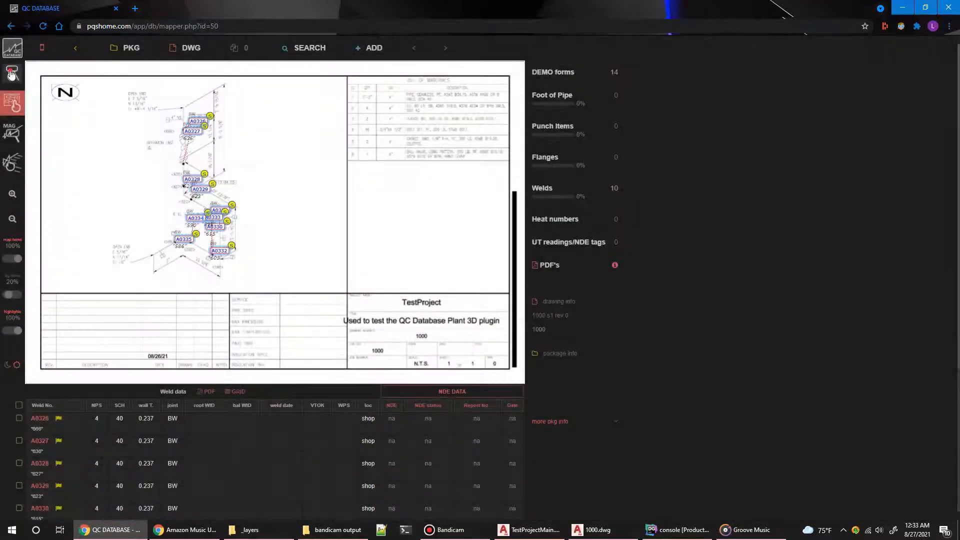
{"action": "left_click", "coordinate": [230, 258]}
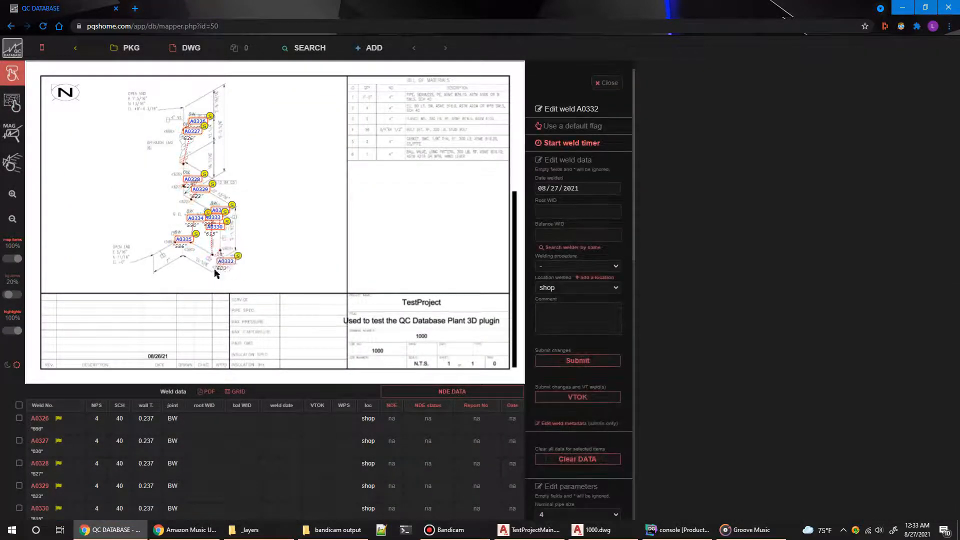
{"action": "left_click", "coordinate": [209, 232]}
{"action": "left_click_drag", "start_coordinate": [208, 232], "coordinate": [233, 187]}
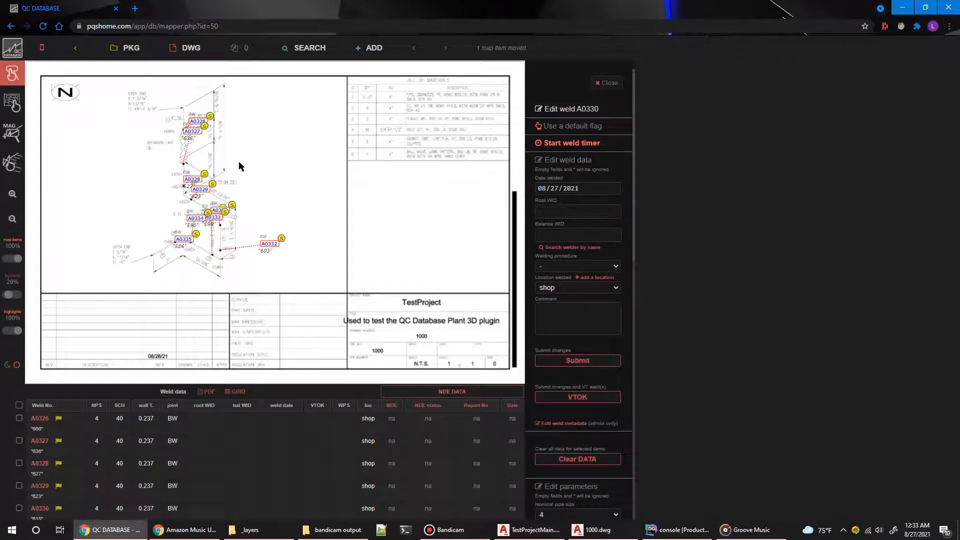
{"action": "left_click", "coordinate": [184, 241]}
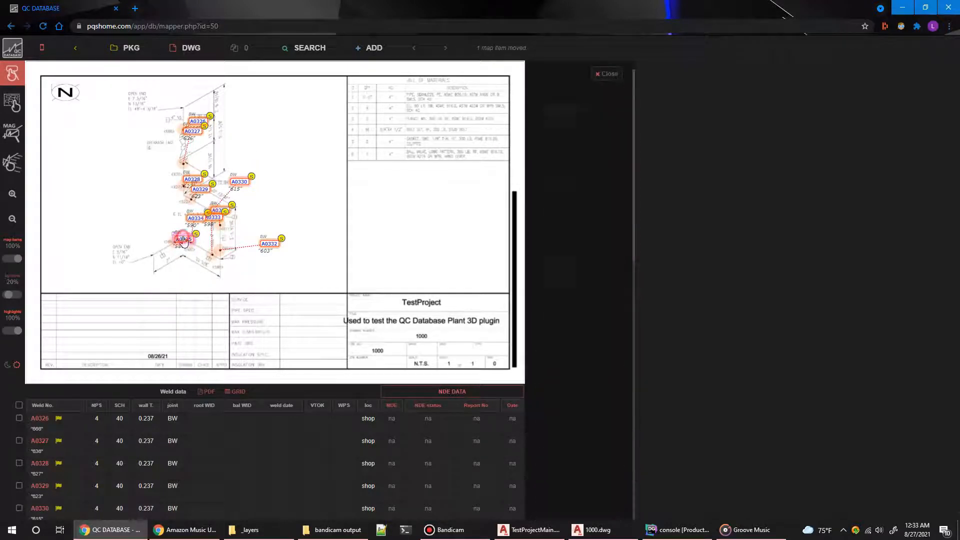
{"action": "left_click_drag", "start_coordinate": [184, 242], "coordinate": [168, 281]}
{"action": "left_click", "coordinate": [189, 221]}
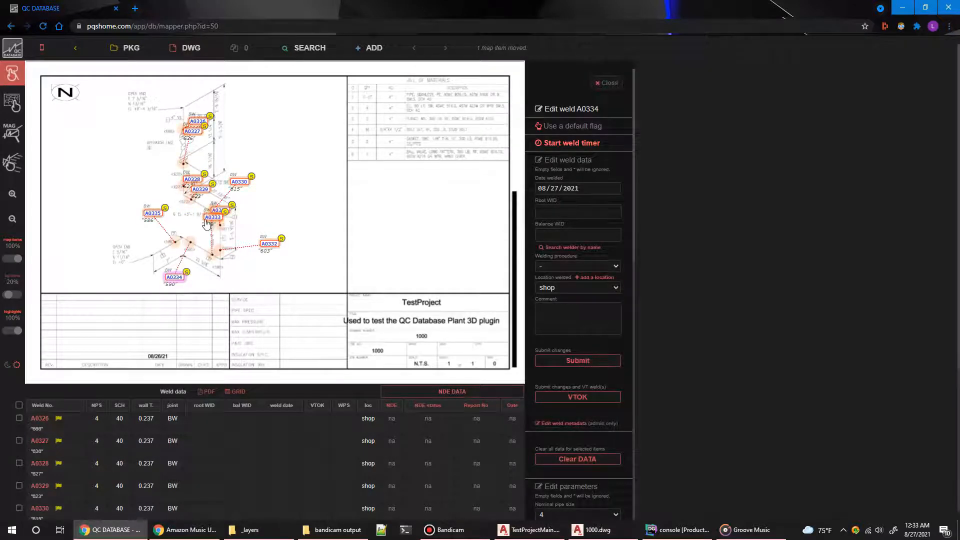
Step: Move the labels of welds A0326 to A0331 and A0333 to open space around the isometric, and close the weld editor
{"action": "left_click_drag", "start_coordinate": [202, 190], "coordinate": [270, 129]}
{"action": "left_click", "coordinate": [199, 139]}
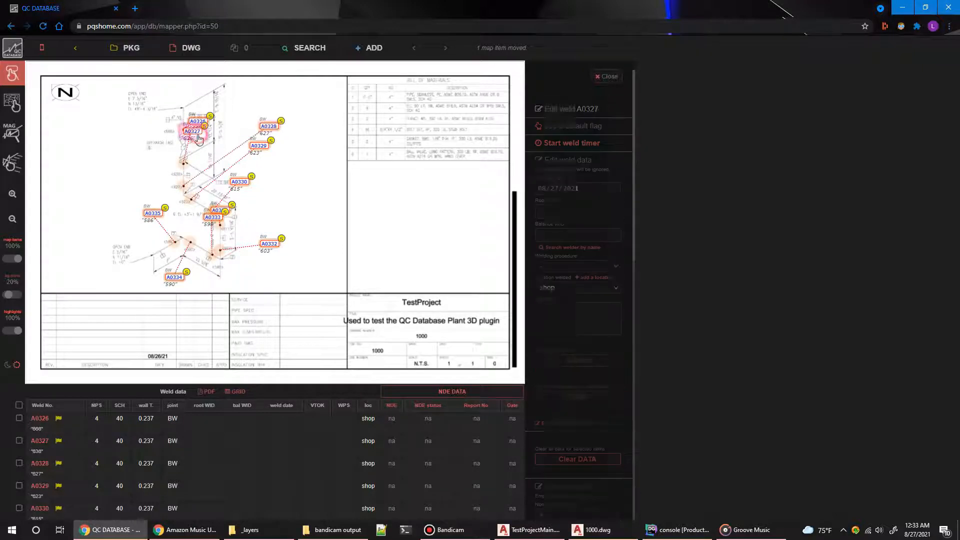
{"action": "left_click_drag", "start_coordinate": [199, 139], "coordinate": [261, 113]}
{"action": "left_click_drag", "start_coordinate": [198, 120], "coordinate": [253, 98]}
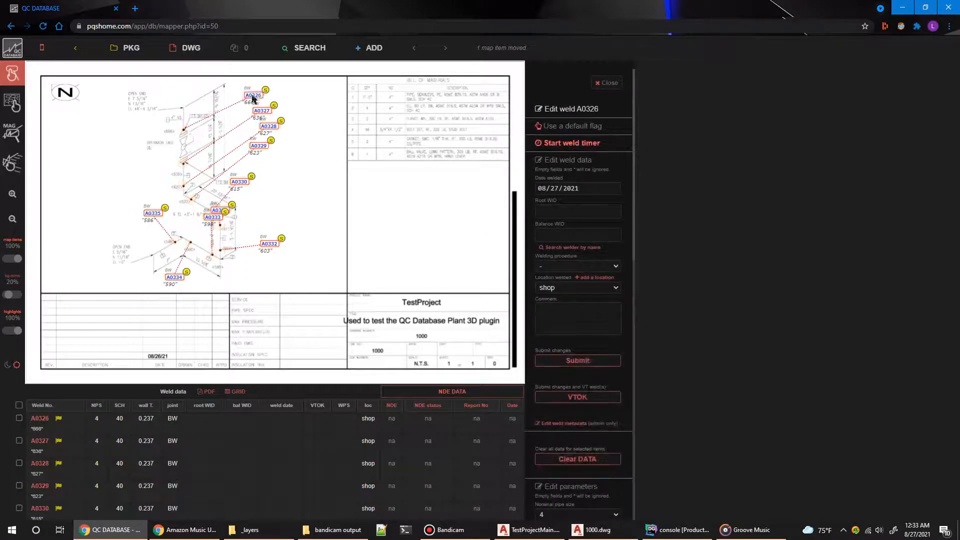
{"action": "left_click_drag", "start_coordinate": [238, 183], "coordinate": [258, 175]}
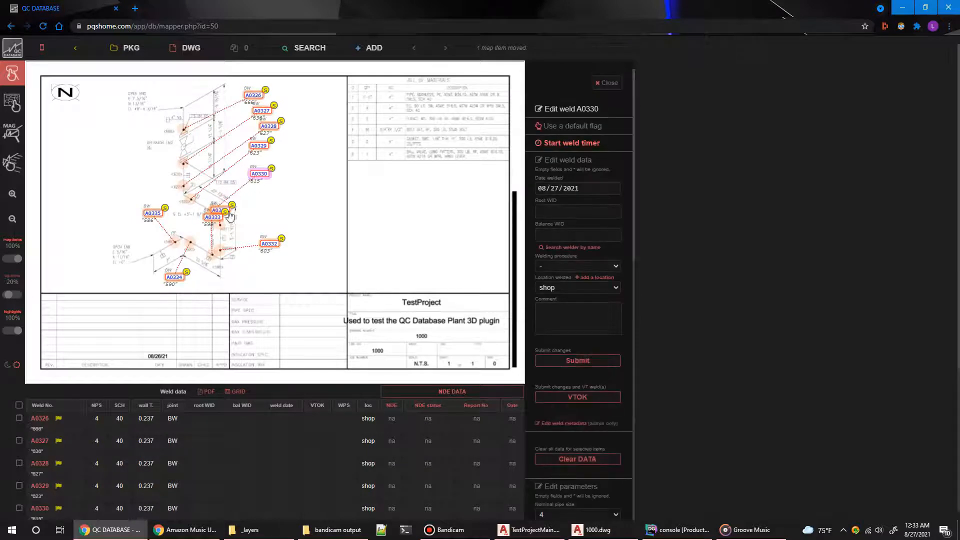
{"action": "left_click_drag", "start_coordinate": [216, 223], "coordinate": [206, 291]}
{"action": "left_click_drag", "start_coordinate": [219, 211], "coordinate": [264, 208]}
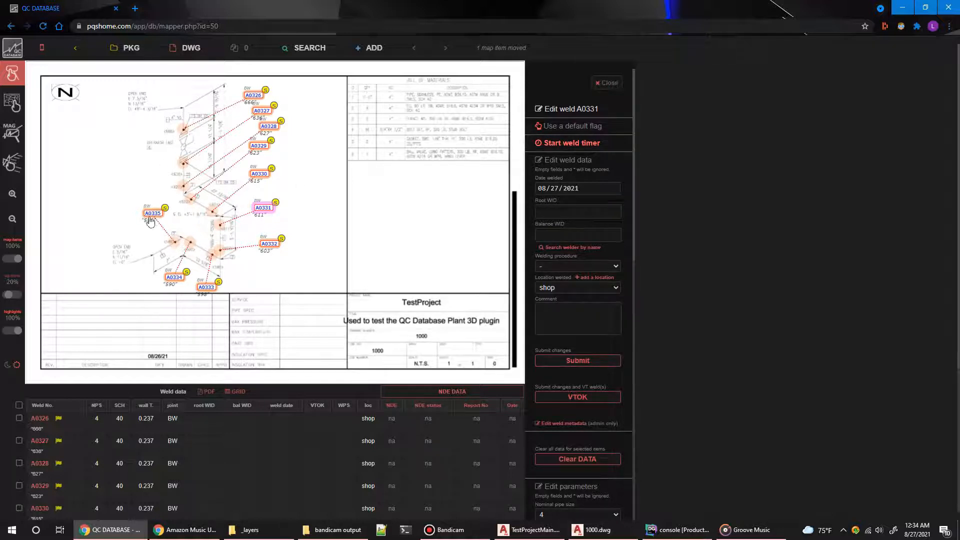
{"action": "left_click", "coordinate": [271, 145]}
{"action": "left_click", "coordinate": [602, 83]}
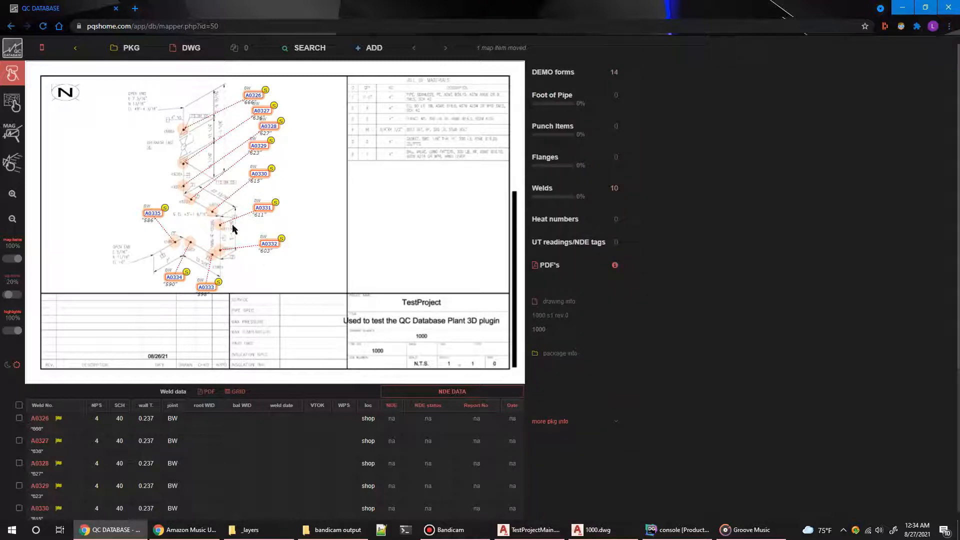
Step: Magnify the weld map's title block to examine the revision field, and turn the magnifier off
{"action": "mouse_move", "coordinate": [413, 534]}
{"action": "left_click", "coordinate": [12, 103]}
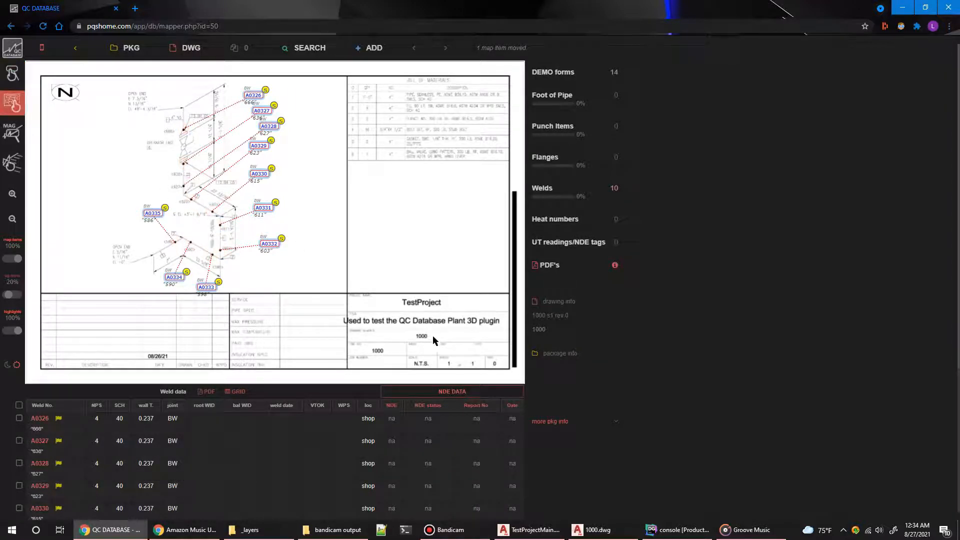
{"action": "left_click", "coordinate": [12, 134]}
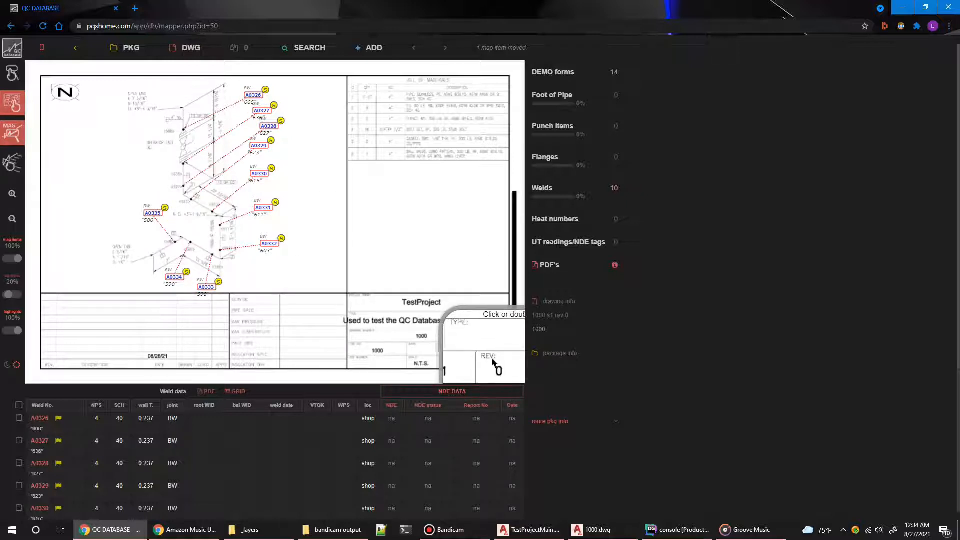
{"action": "left_click", "coordinate": [492, 360]}
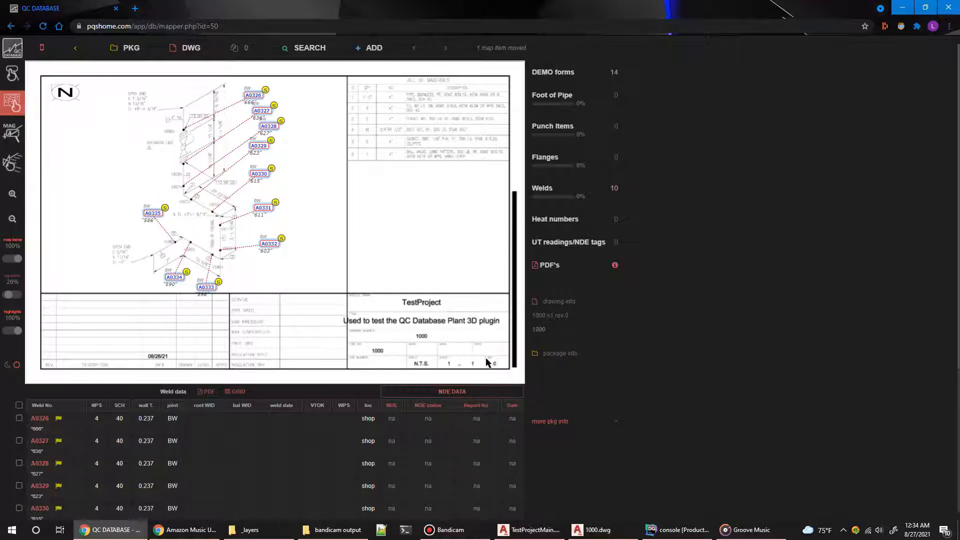
Step: Select all welds on the map together, shift their labels slightly as a group, and review the weld data table
{"action": "left_click", "coordinate": [13, 102]}
{"action": "mouse_move", "coordinate": [115, 83]}
{"action": "left_mouse_down"}
{"action": "mouse_move", "coordinate": [166, 144]}
{"action": "mouse_move", "coordinate": [351, 299]}
{"action": "left_mouse_up"}
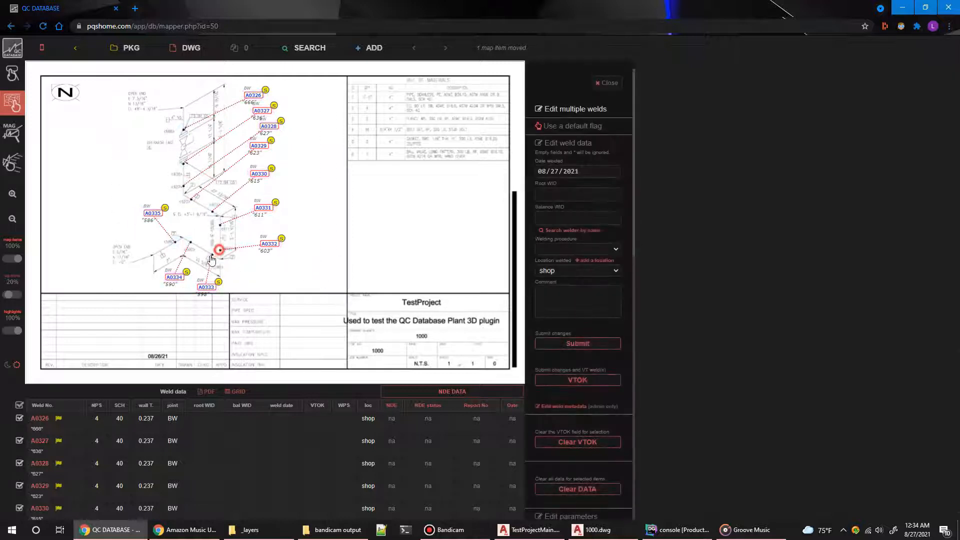
{"action": "left_click", "coordinate": [221, 254]}
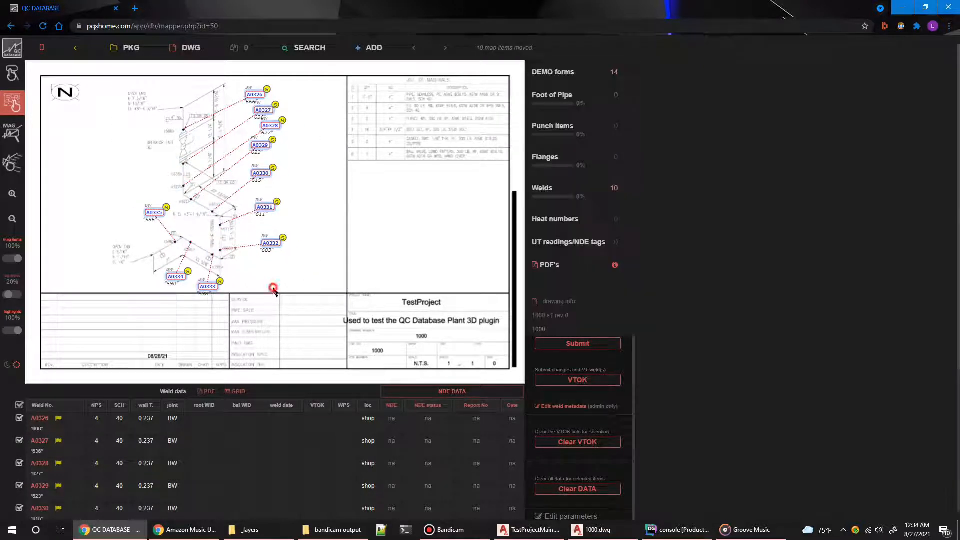
{"action": "scroll", "coordinate": [116, 424], "scroll_direction": "down", "scroll_amount": 4}
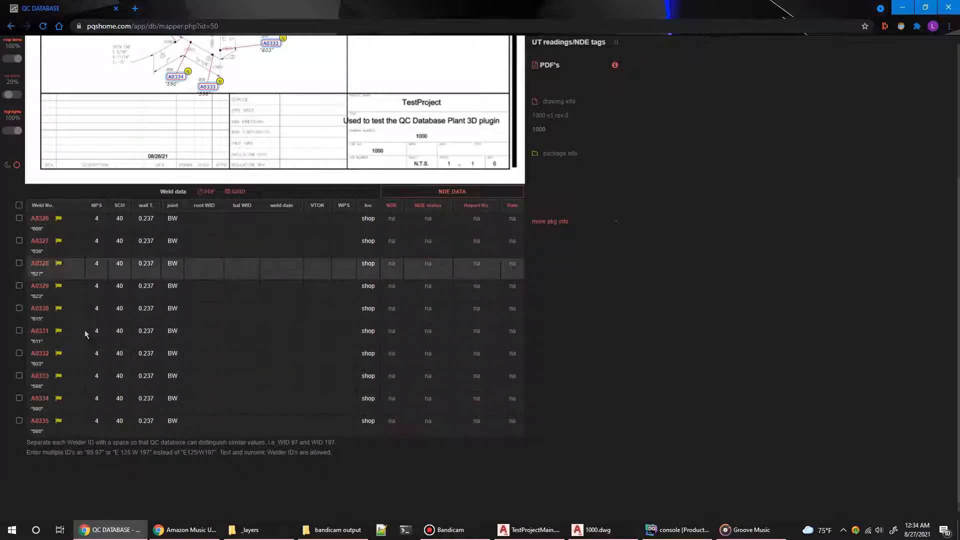
{"action": "scroll", "coordinate": [88, 364], "scroll_direction": "up", "scroll_amount": 4}
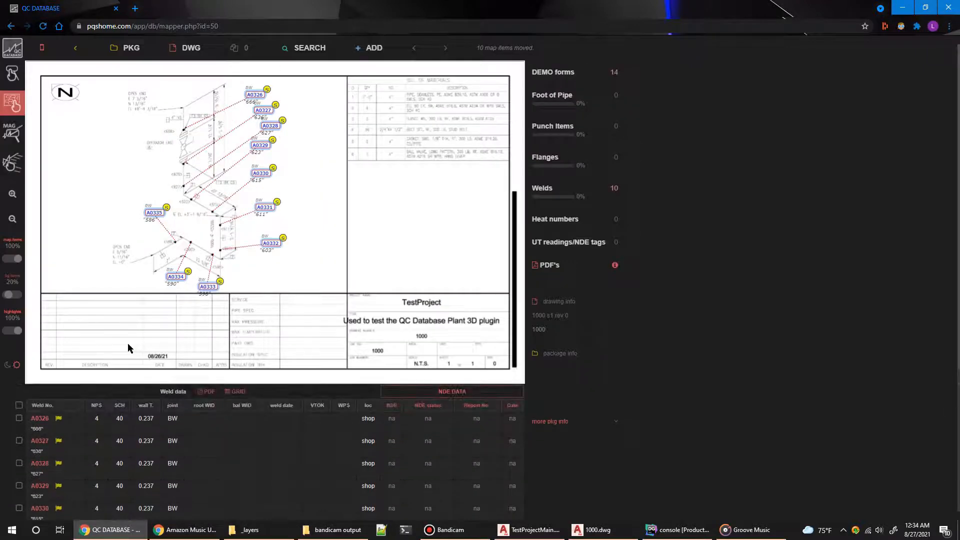
Step: Switch to AutoCAD Plant 3D, close 1000.dwg without saving, and reopen drawing 1000 from Check_ANSI-B in the project
{"action": "left_click", "coordinate": [597, 532]}
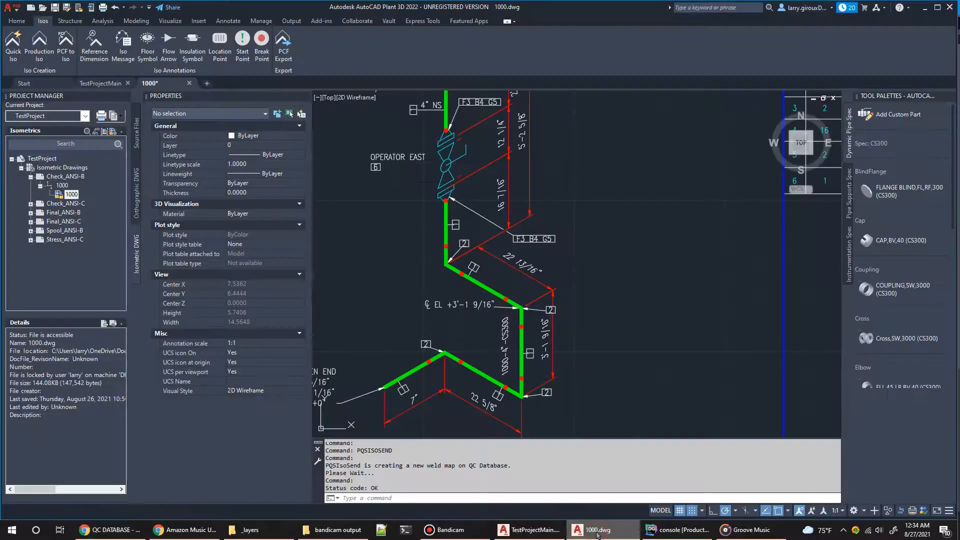
{"action": "left_click", "coordinate": [464, 500]}
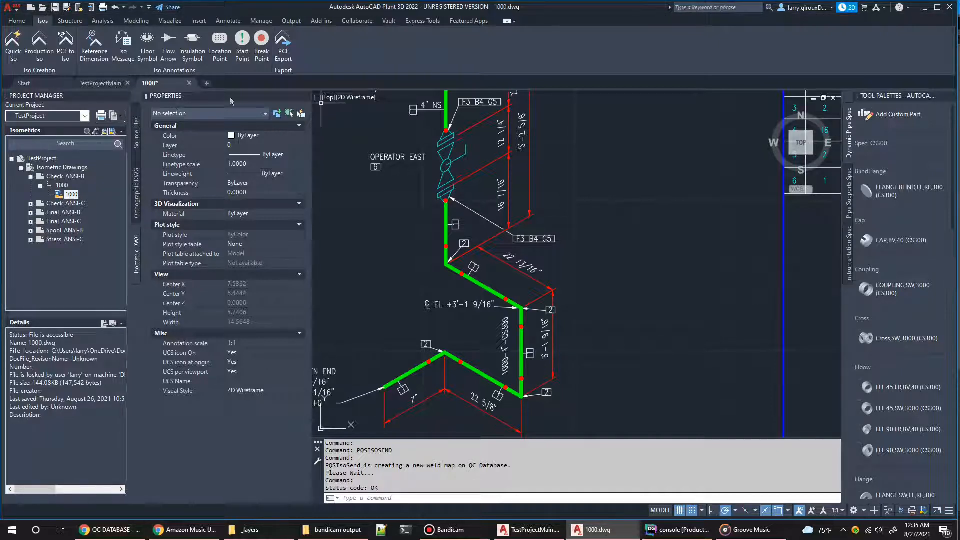
{"action": "left_click", "coordinate": [189, 84]}
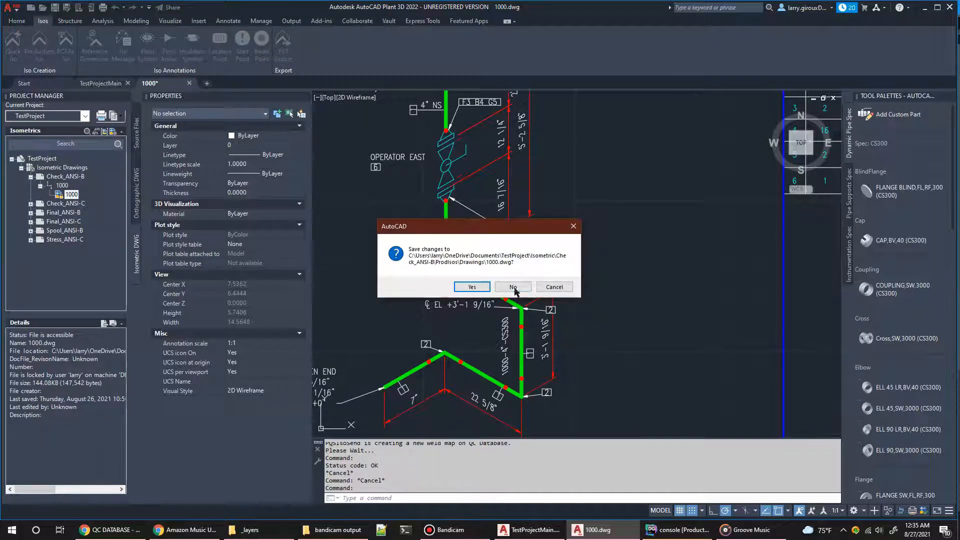
{"action": "left_click", "coordinate": [513, 288]}
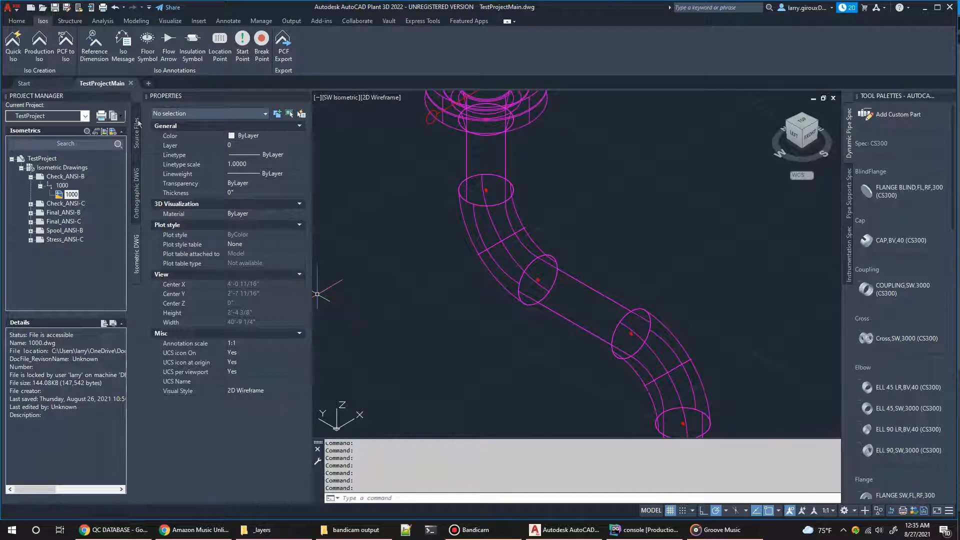
{"action": "double_click", "coordinate": [73, 195]}
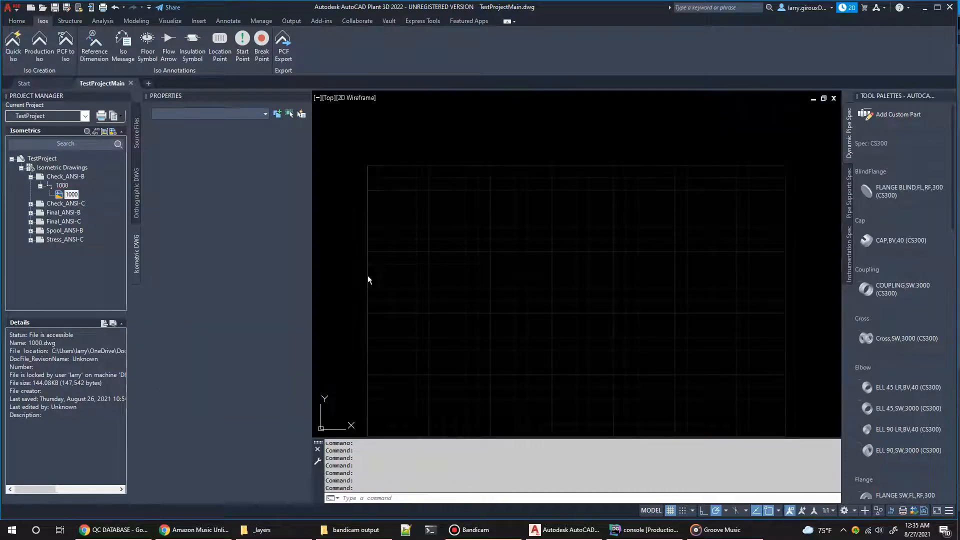
{"action": "scroll", "coordinate": [496, 272], "scroll_direction": "up", "scroll_amount": 2}
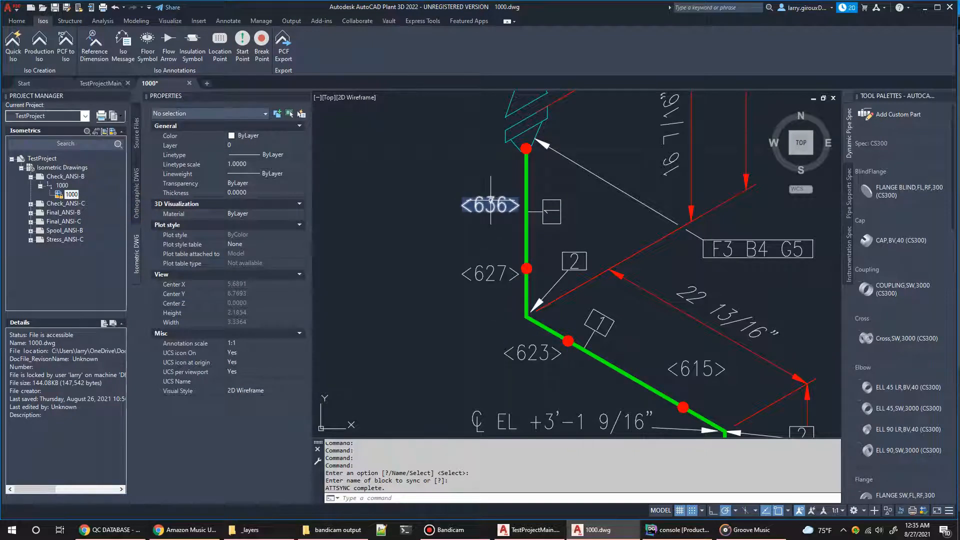
Step: Run PQSISOPREPARE on the reopened drawing 1000
{"action": "mouse_move", "coordinate": [491, 204]}
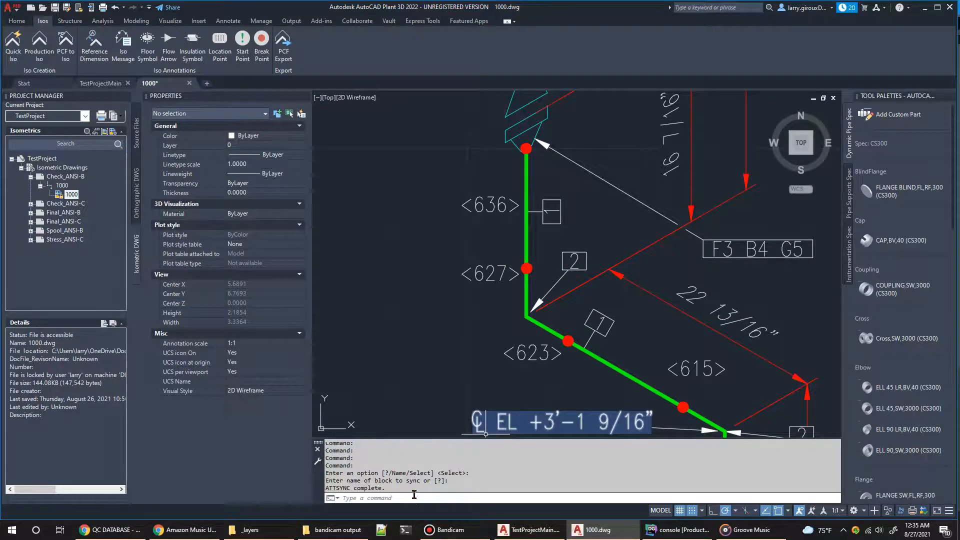
{"action": "mouse_move", "coordinate": [434, 532]}
{"action": "type", "text": "pqsiso"}
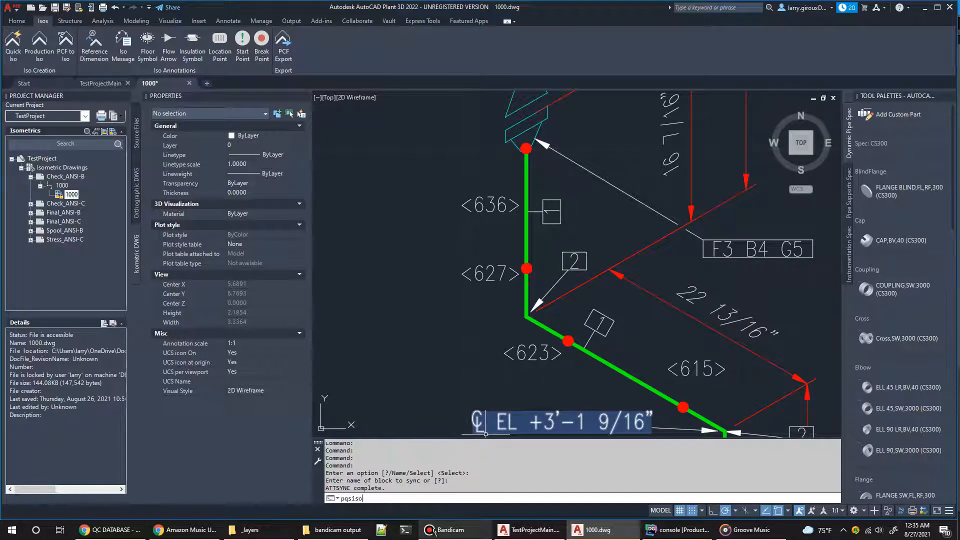
{"action": "type", "text": "pre"}
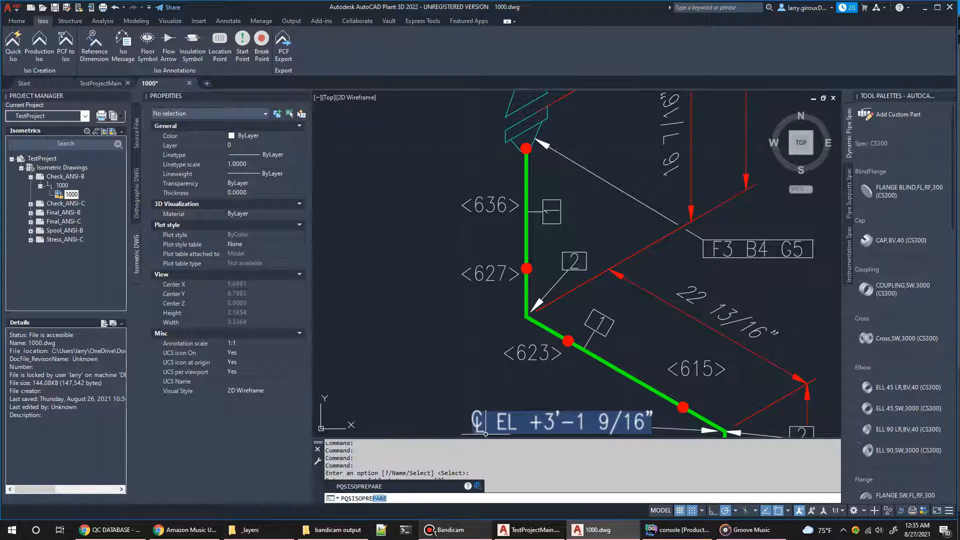
{"action": "key", "text": "Return"}
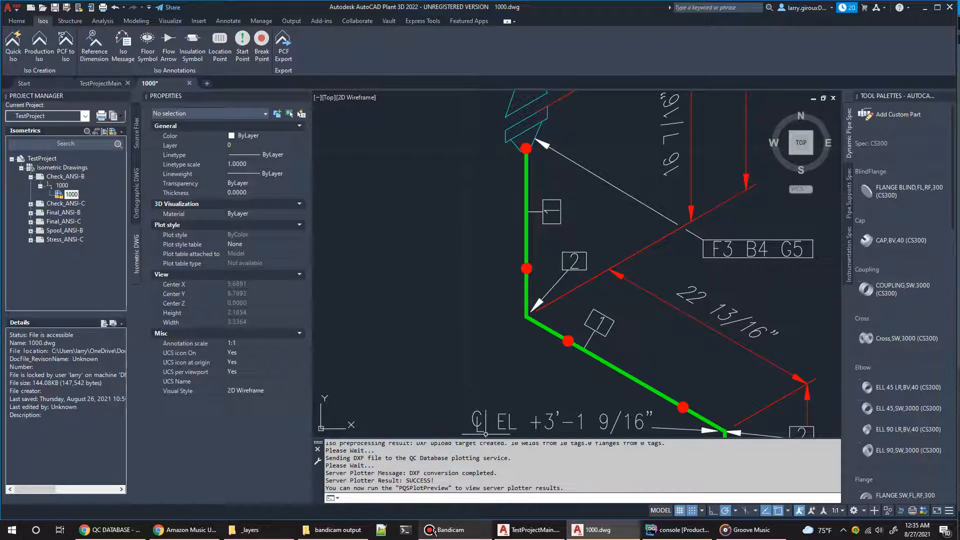
Step: Run PQSISOLAYER to list the available layer files, enlarge the command window to read them, and cancel the command
{"action": "type", "text": "ayer"}
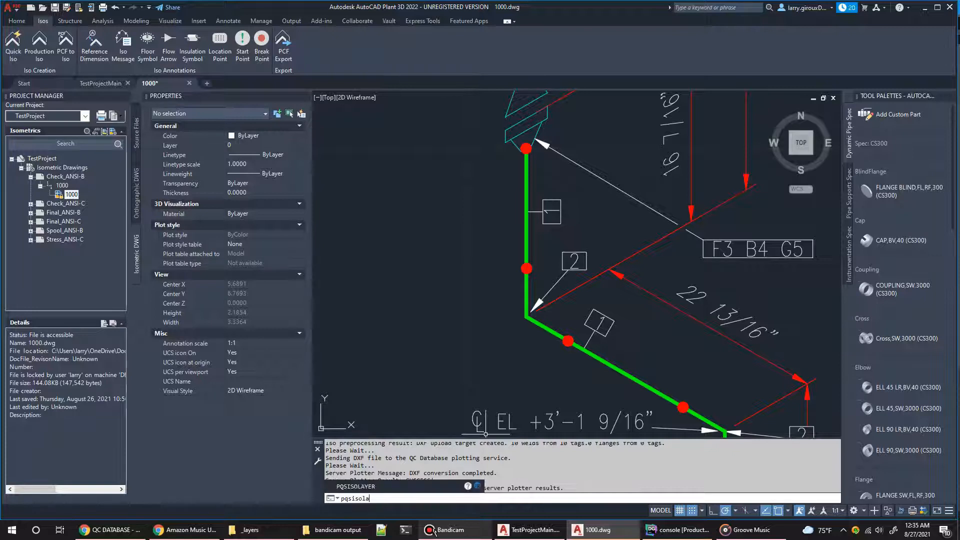
{"action": "key", "text": "Return"}
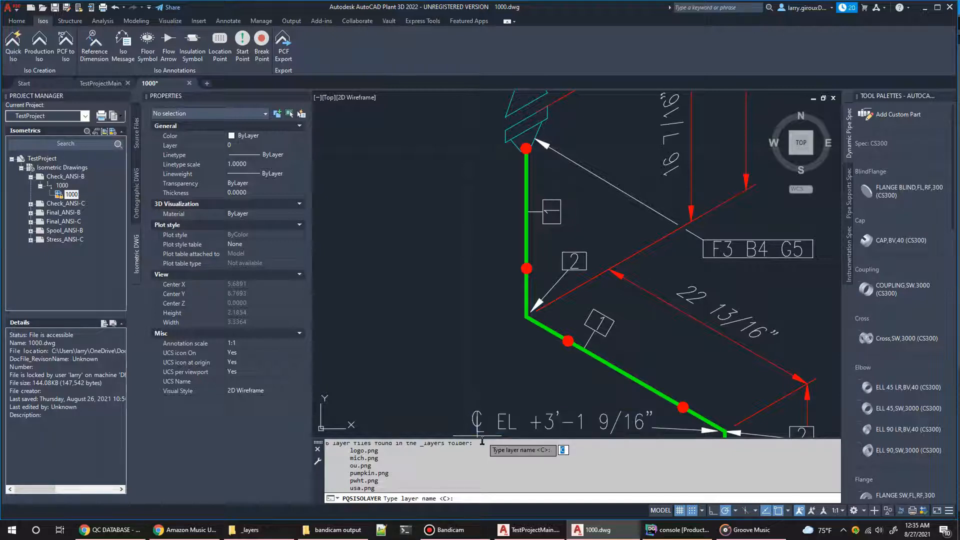
{"action": "left_click_drag", "start_coordinate": [483, 438], "coordinate": [482, 375]}
{"action": "key", "text": "Escape"}
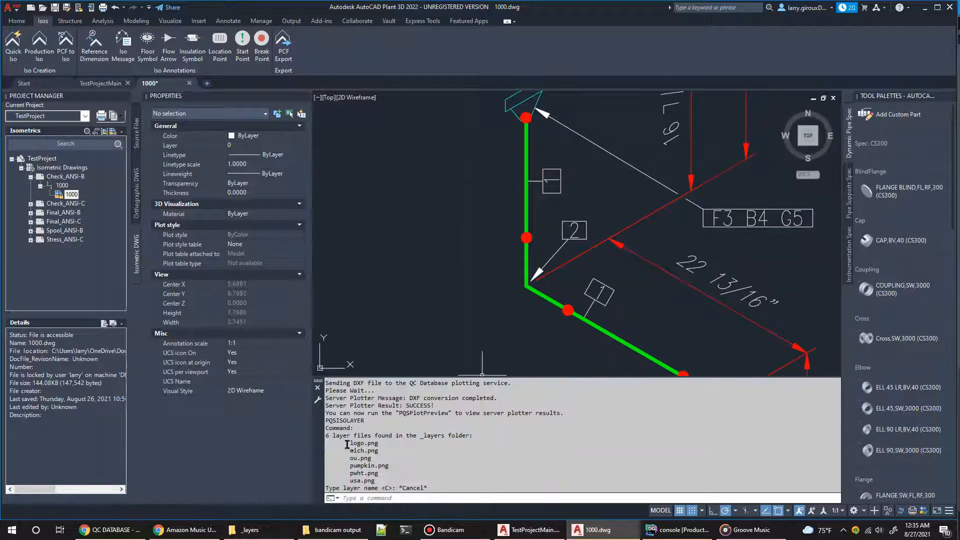
{"action": "left_click_drag", "start_coordinate": [342, 442], "coordinate": [390, 481]}
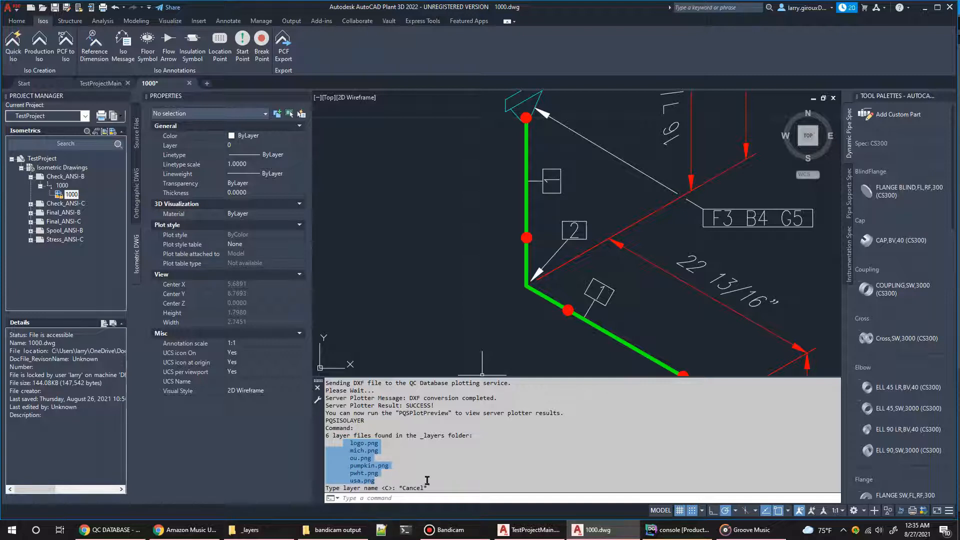
Step: Switch to the _layers folder in File Explorer, inspect logo.png in paint.net, close it, and select pwht.png
{"action": "left_click", "coordinate": [254, 532]}
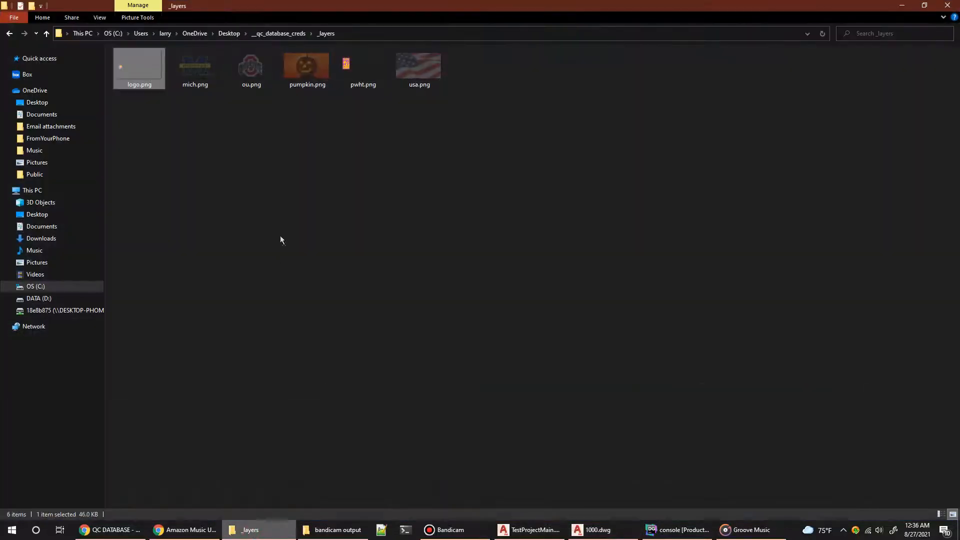
{"action": "left_click", "coordinate": [195, 234]}
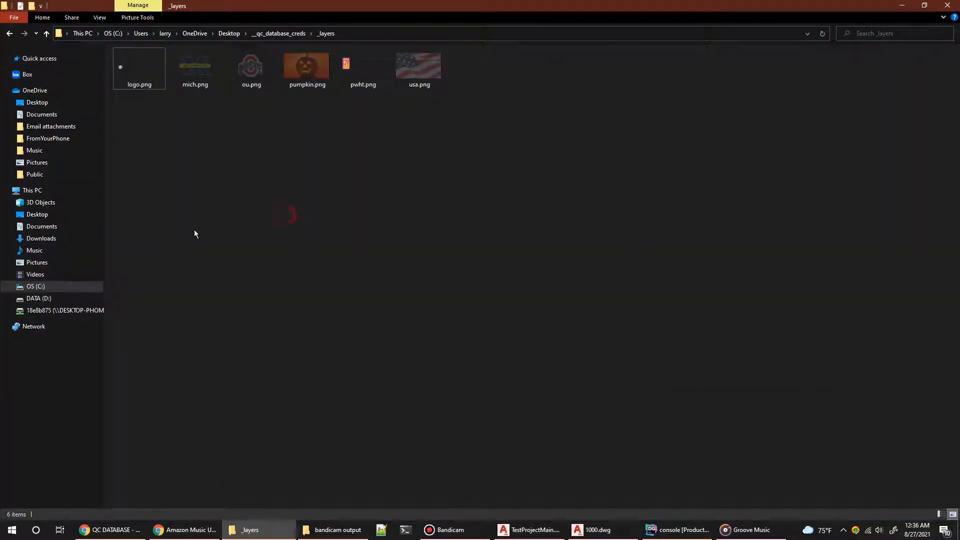
{"action": "double_click", "coordinate": [137, 71]}
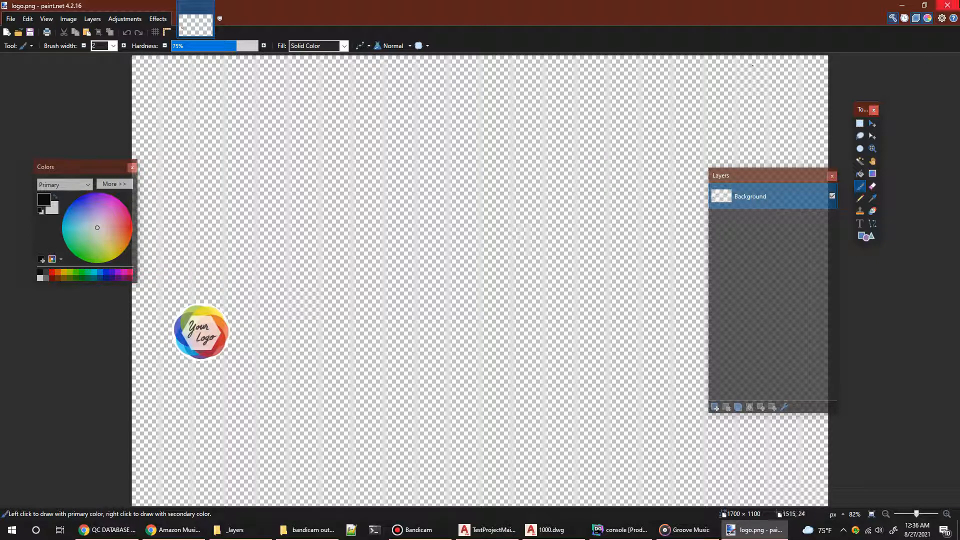
{"action": "left_click", "coordinate": [949, 6]}
{"action": "left_click", "coordinate": [363, 68]}
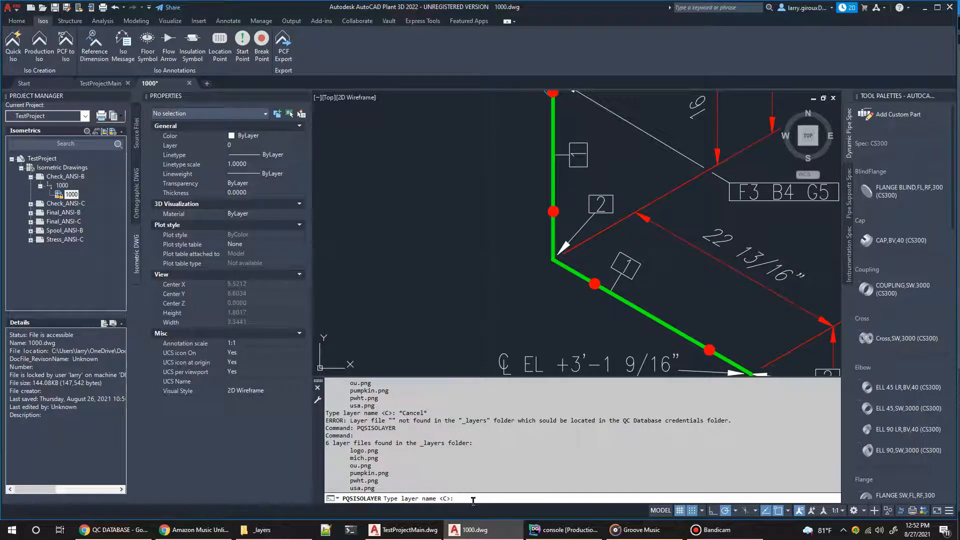
Step: Specify pwht as the layer file for PQSISOLAYER to add the PWHT reminder image to the isometric
{"action": "type", "text": "pwht"}
{"action": "key", "text": "Return"}
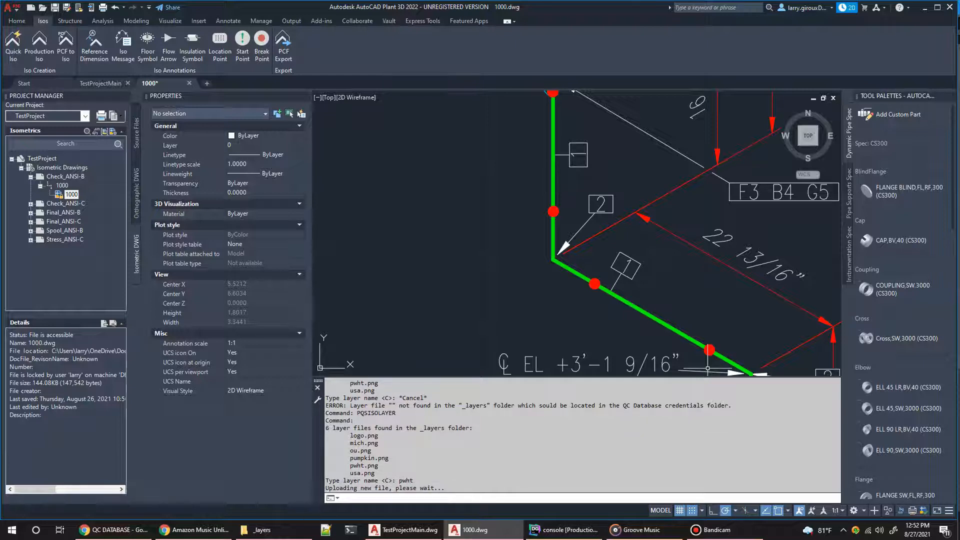
{"action": "left_click", "coordinate": [643, 530]}
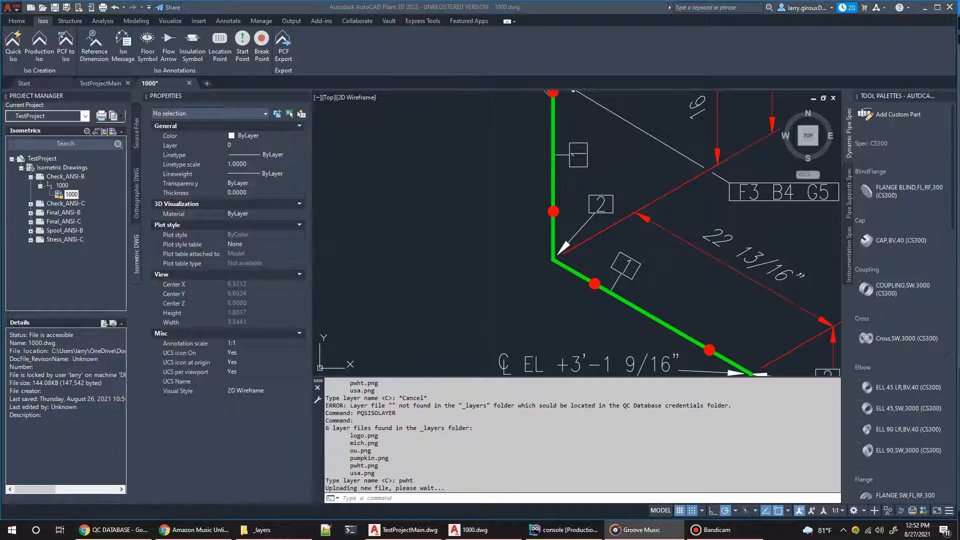
Step: Run PQSISOSEND to send the isometric to QC Database as a new weld map
{"action": "left_click", "coordinate": [387, 498]}
{"action": "left_click", "coordinate": [399, 500]}
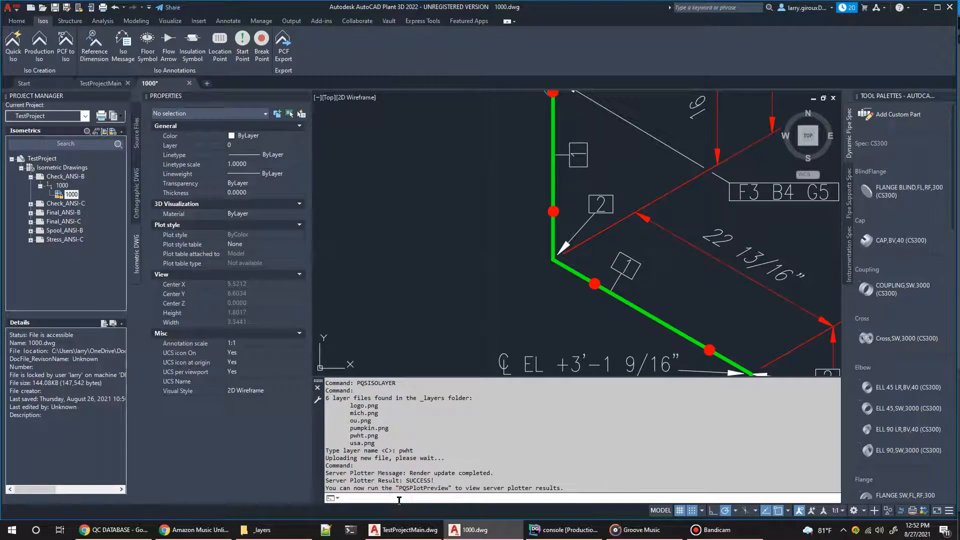
{"action": "type", "text": "pqs"}
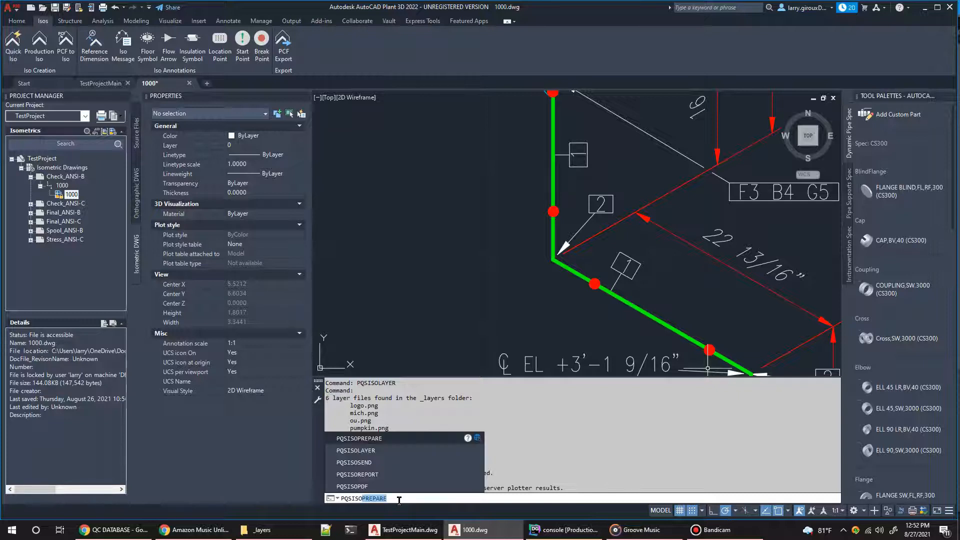
{"action": "type", "text": "isosend"}
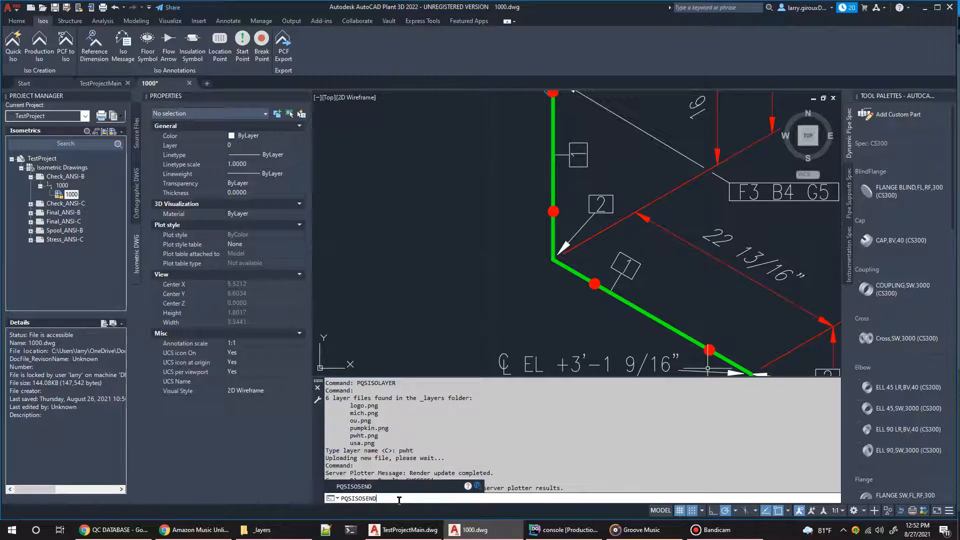
{"action": "key", "text": "Return"}
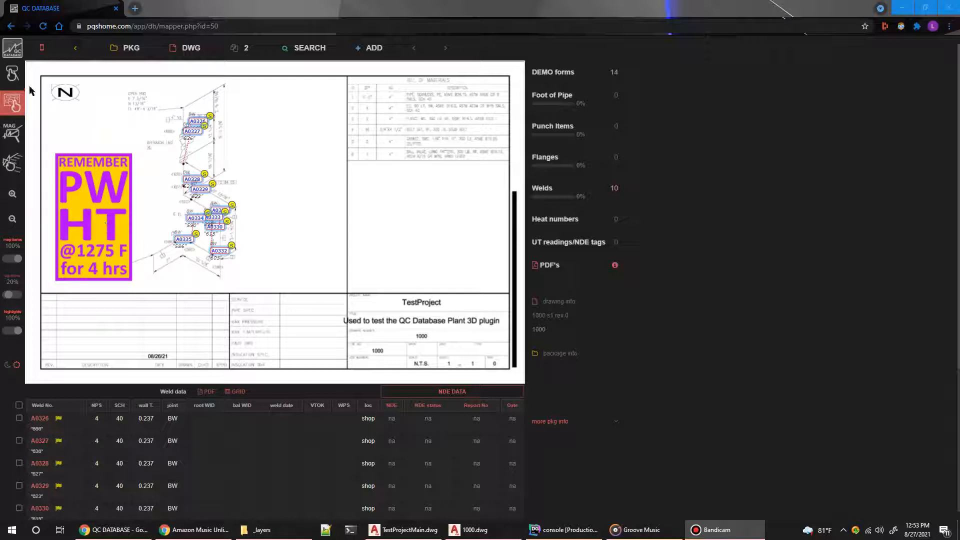
Step: On the QC Database weld map in Chrome, enable moving map items and spread weld tags A0327 to A0335 clear of the piping and each other
{"action": "left_click", "coordinate": [15, 78]}
{"action": "left_click_drag", "start_coordinate": [183, 239], "coordinate": [164, 217]}
{"action": "left_click_drag", "start_coordinate": [228, 257], "coordinate": [250, 176]}
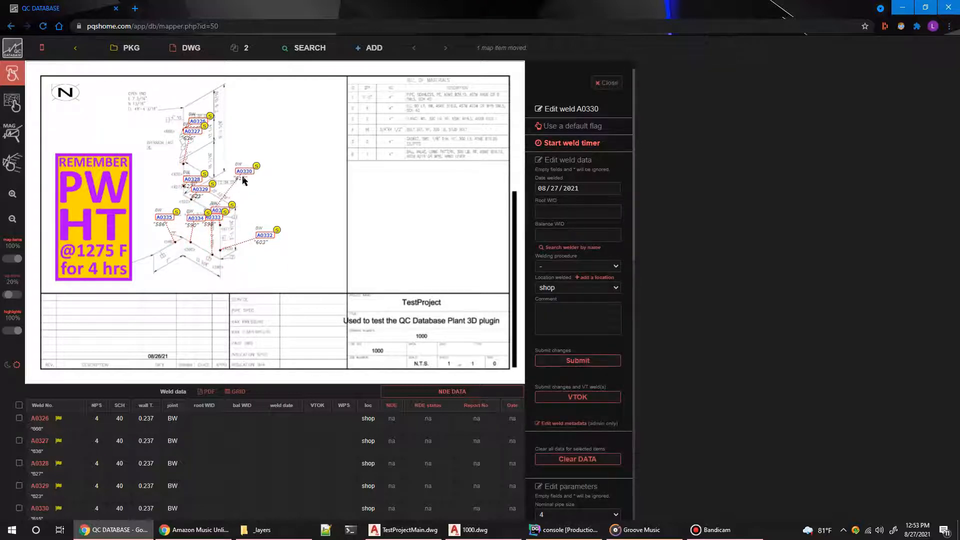
{"action": "left_click", "coordinate": [195, 220]}
{"action": "left_click_drag", "start_coordinate": [196, 221], "coordinate": [184, 275]}
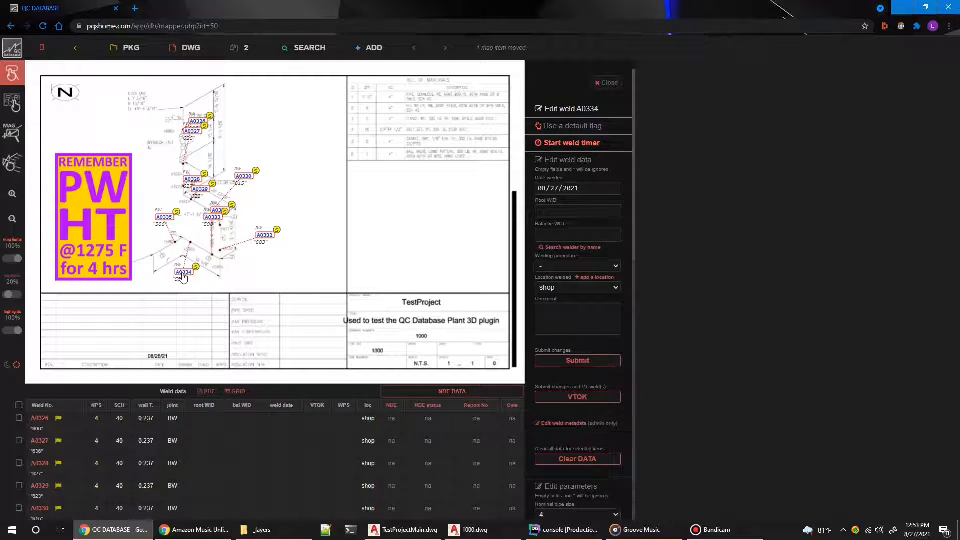
{"action": "left_click_drag", "start_coordinate": [196, 131], "coordinate": [244, 142]}
{"action": "left_click_drag", "start_coordinate": [198, 182], "coordinate": [243, 157]}
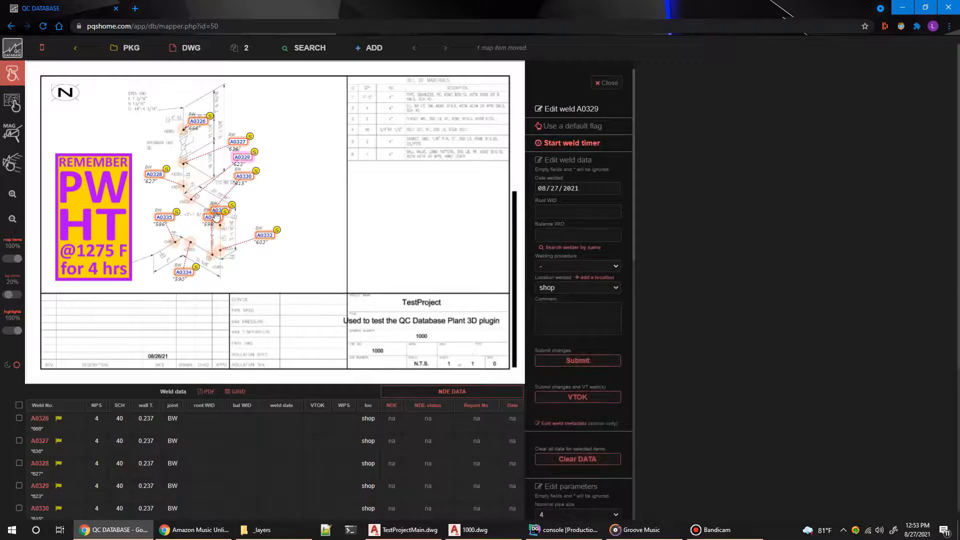
{"action": "left_click_drag", "start_coordinate": [215, 218], "coordinate": [207, 288]}
{"action": "left_click_drag", "start_coordinate": [229, 216], "coordinate": [279, 209]}
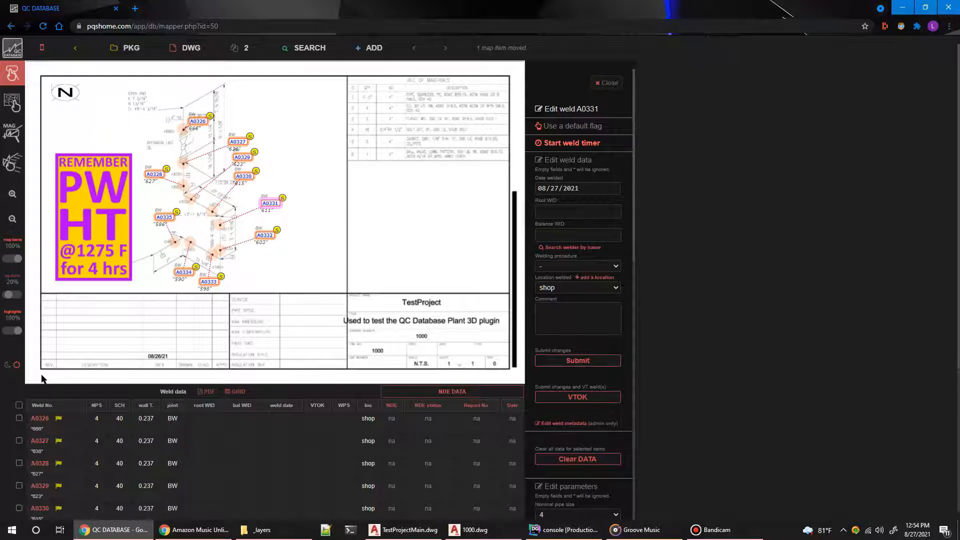
Step: Switch to the _layers folder in File Explorer, inspect usa.png in paint.net, close it, and open logo.png
{"action": "left_click", "coordinate": [311, 531]}
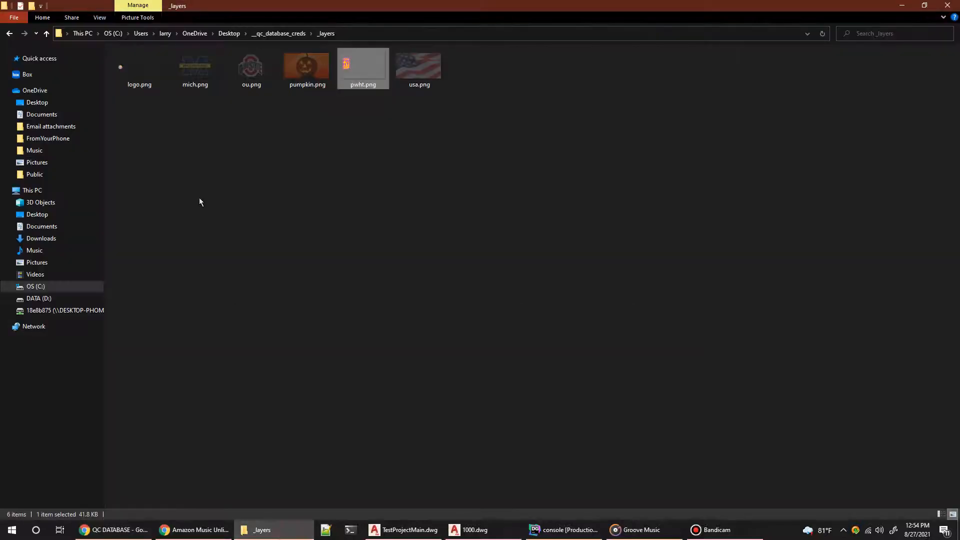
{"action": "double_click", "coordinate": [408, 67]}
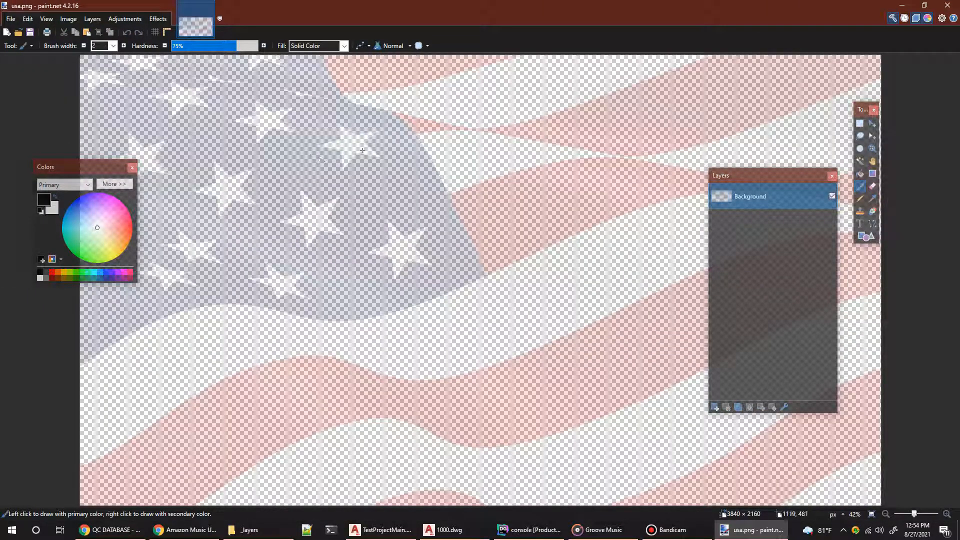
{"action": "left_click", "coordinate": [948, 5]}
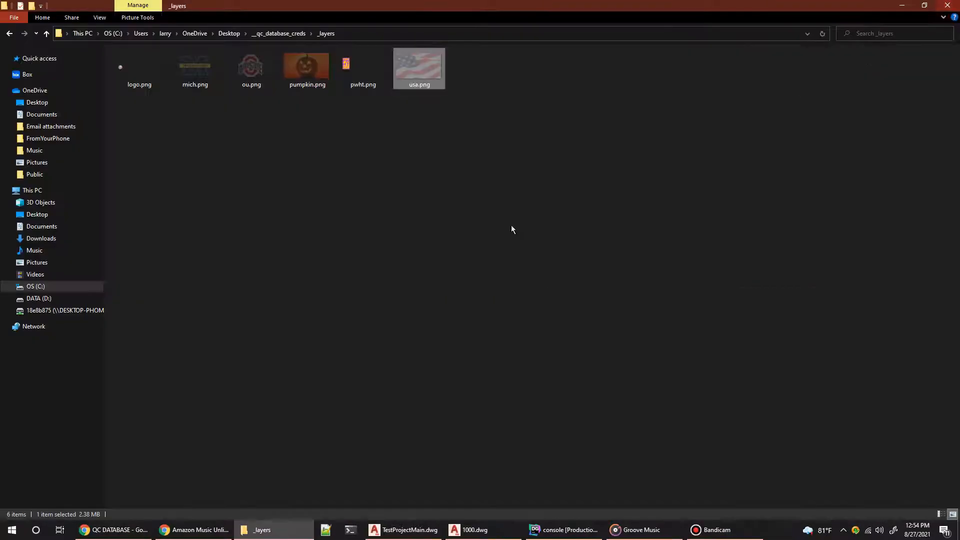
{"action": "double_click", "coordinate": [414, 56]}
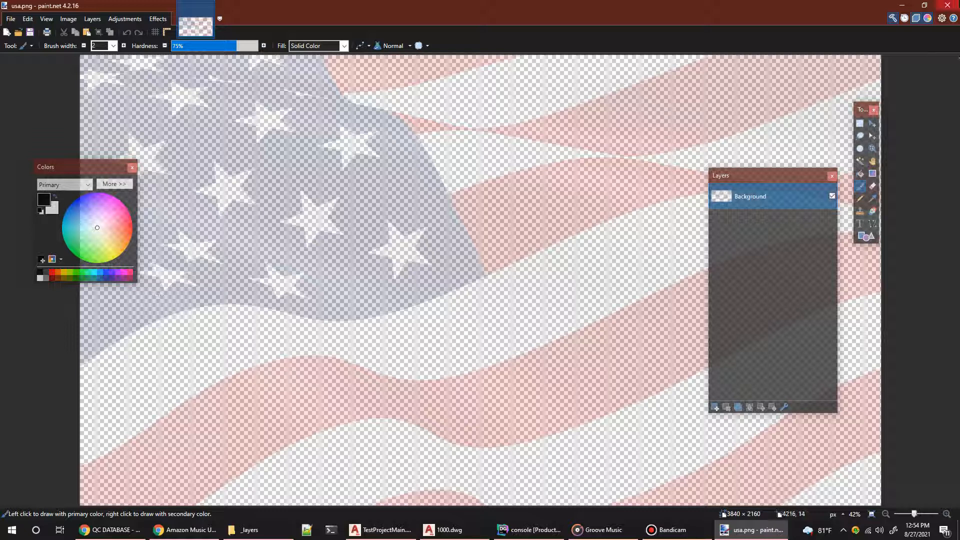
{"action": "left_click", "coordinate": [948, 5]}
{"action": "double_click", "coordinate": [154, 75]}
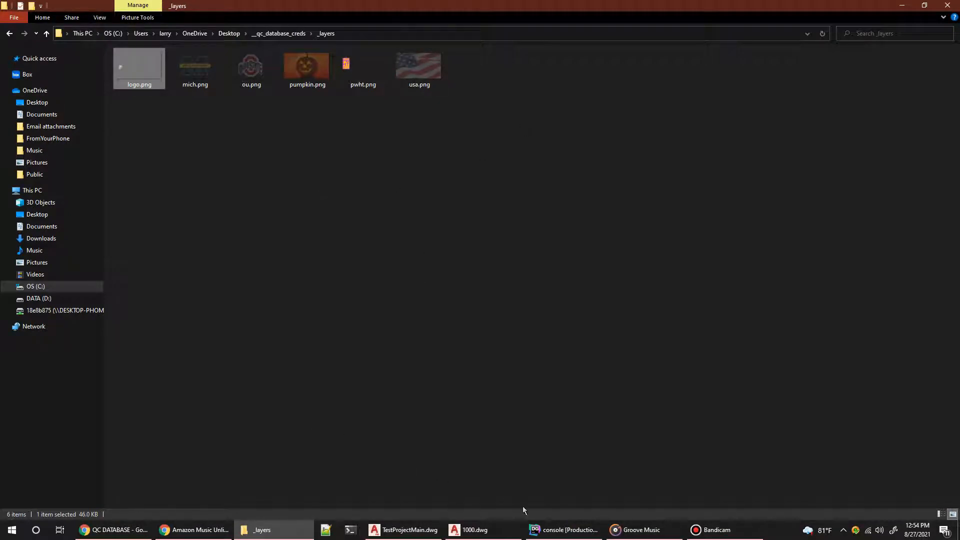
Step: Switch to 1000.dwg in AutoCAD Plant 3D, start a single-sheet PLOT, and choose AutoCAD PDF (High Quality Print).pc3 as the plotter
{"action": "left_click", "coordinate": [469, 528]}
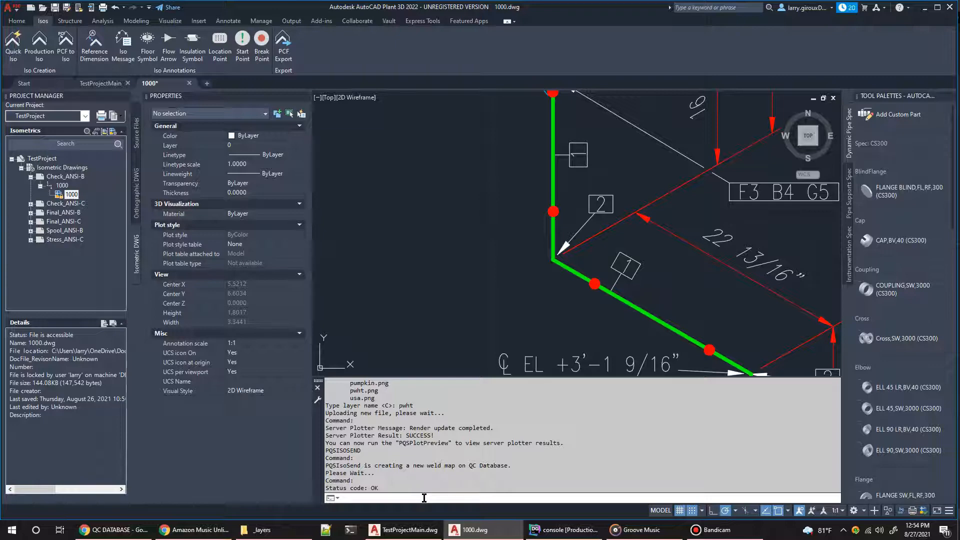
{"action": "type", "text": "p"}
{"action": "key", "text": "Return"}
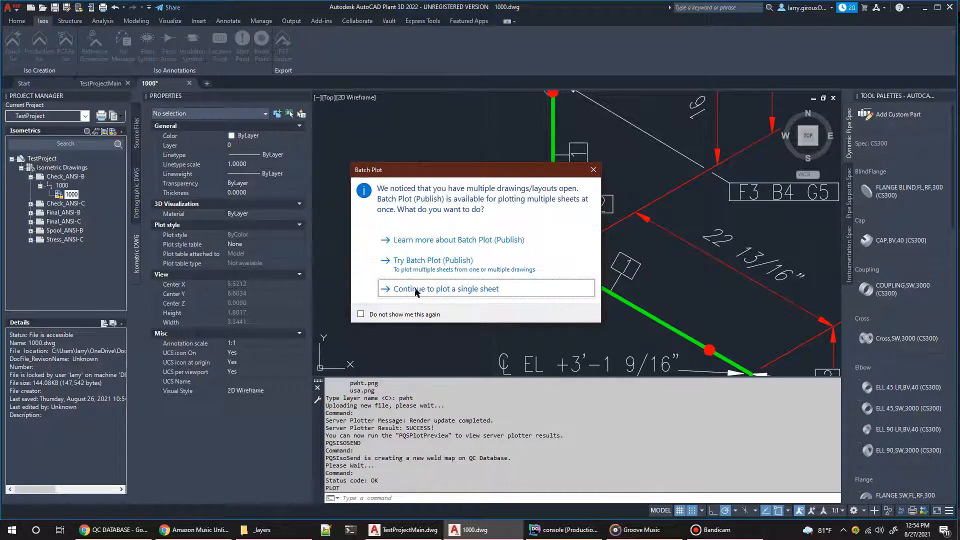
{"action": "left_click", "coordinate": [422, 289]}
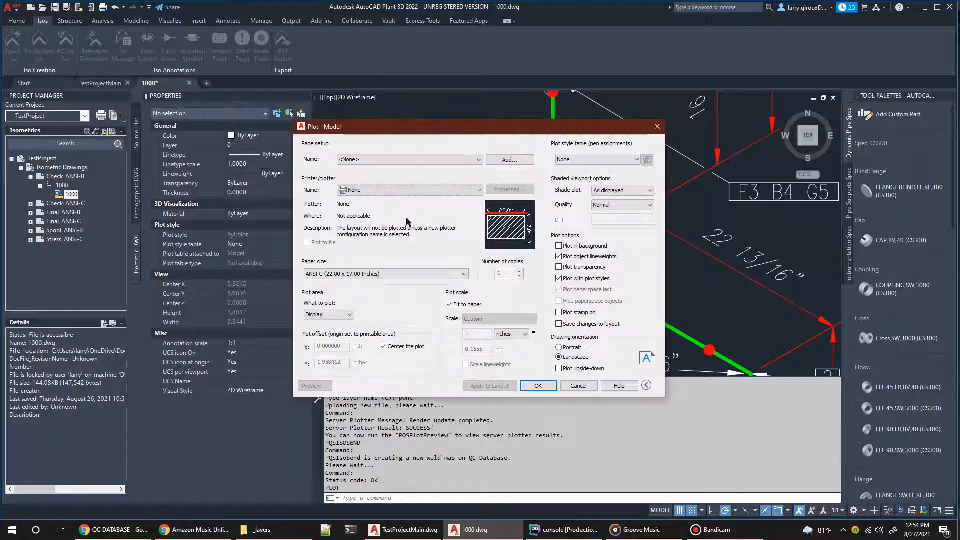
{"action": "left_click", "coordinate": [405, 191]}
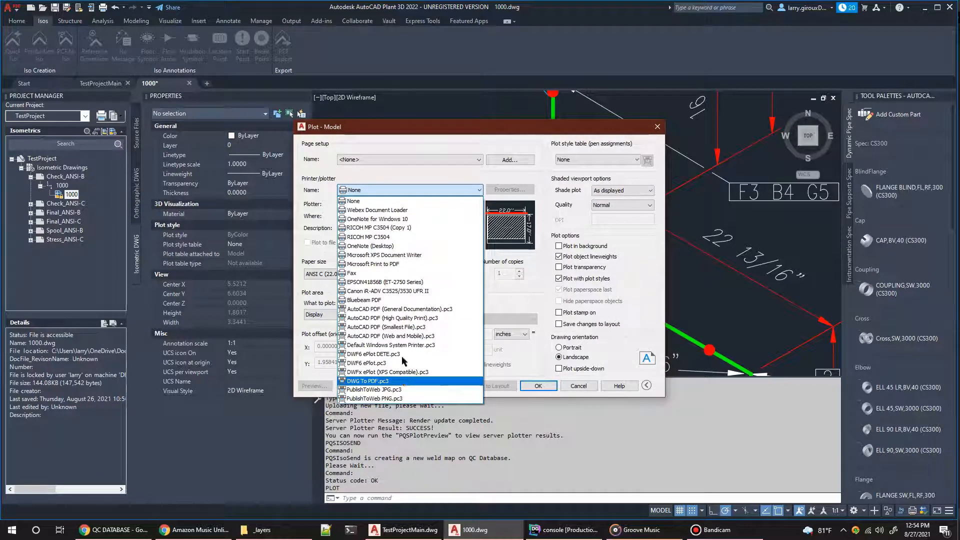
{"action": "left_click", "coordinate": [403, 321]}
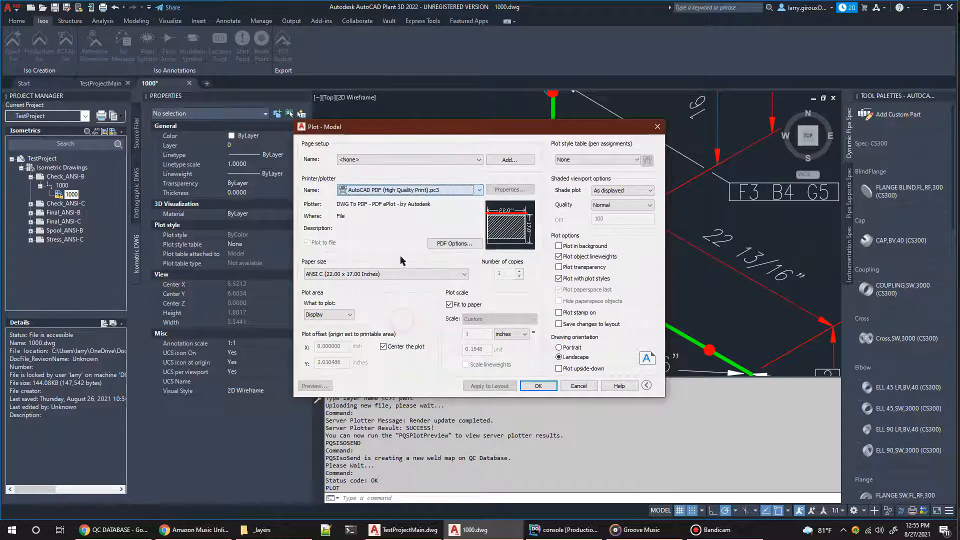
{"action": "left_click", "coordinate": [406, 274]}
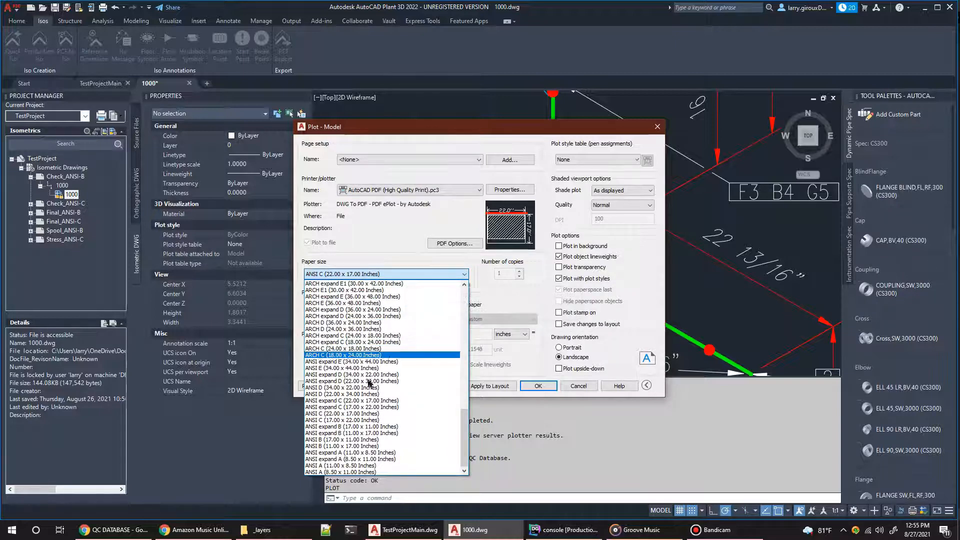
{"action": "scroll", "coordinate": [377, 426], "scroll_direction": "up", "scroll_amount": 5}
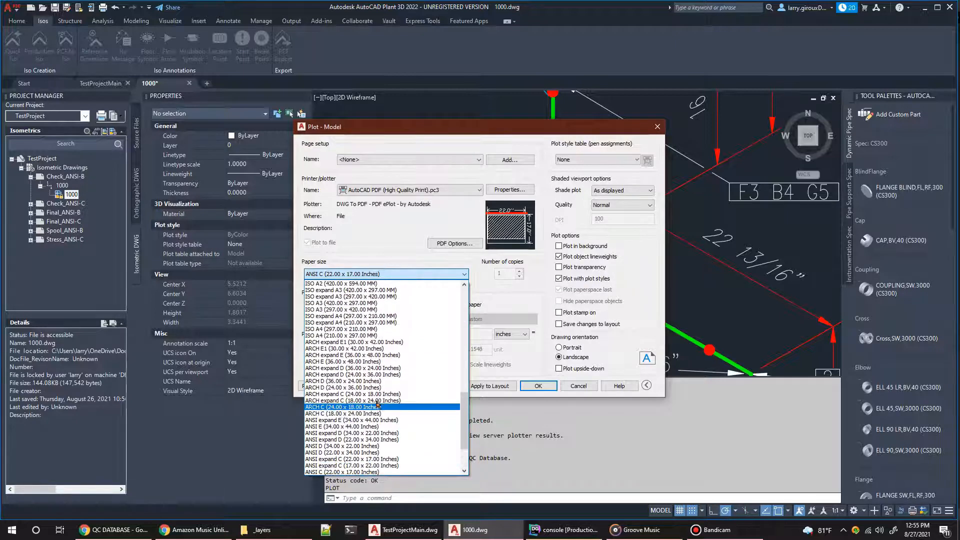
{"action": "left_click", "coordinate": [385, 250]}
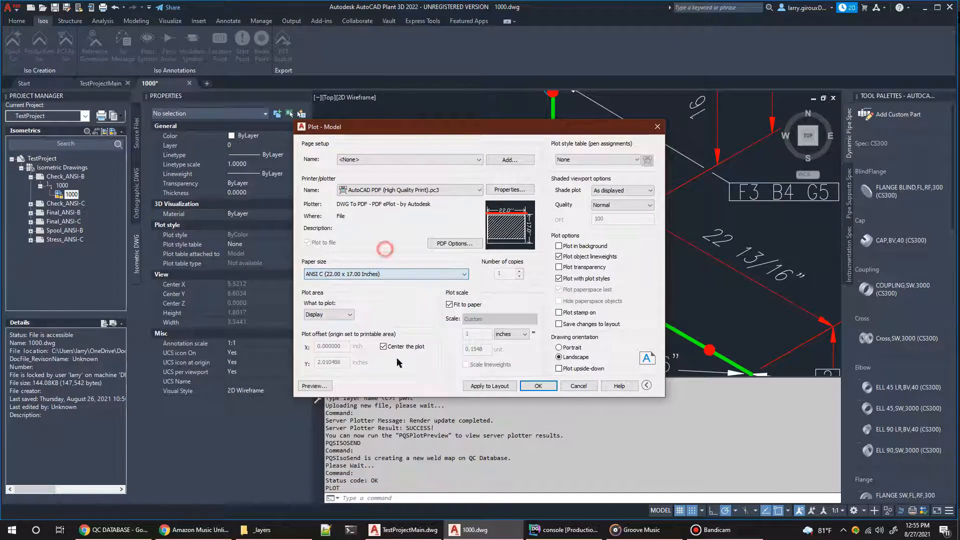
Step: Set the plot area to Extents and the paper size to ANSI B (17.00 x 11.00 Inches), and accept the plot settings
{"action": "left_click", "coordinate": [342, 315]}
{"action": "left_click", "coordinate": [339, 332]}
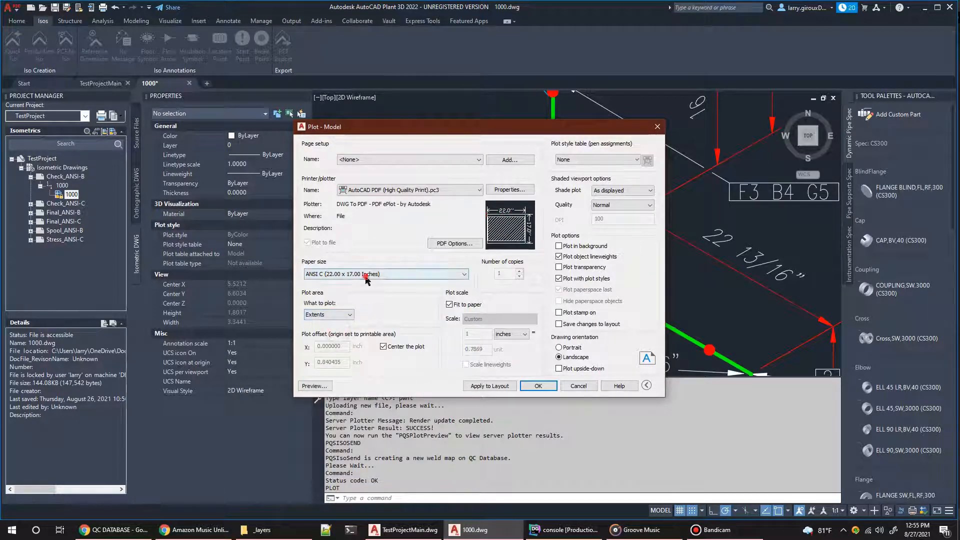
{"action": "left_click", "coordinate": [367, 275]}
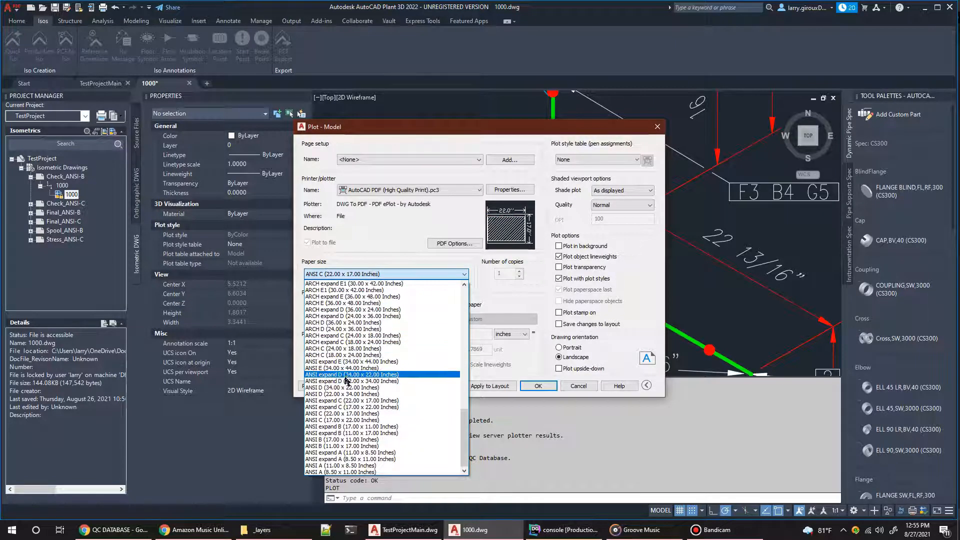
{"action": "left_click", "coordinate": [329, 439]}
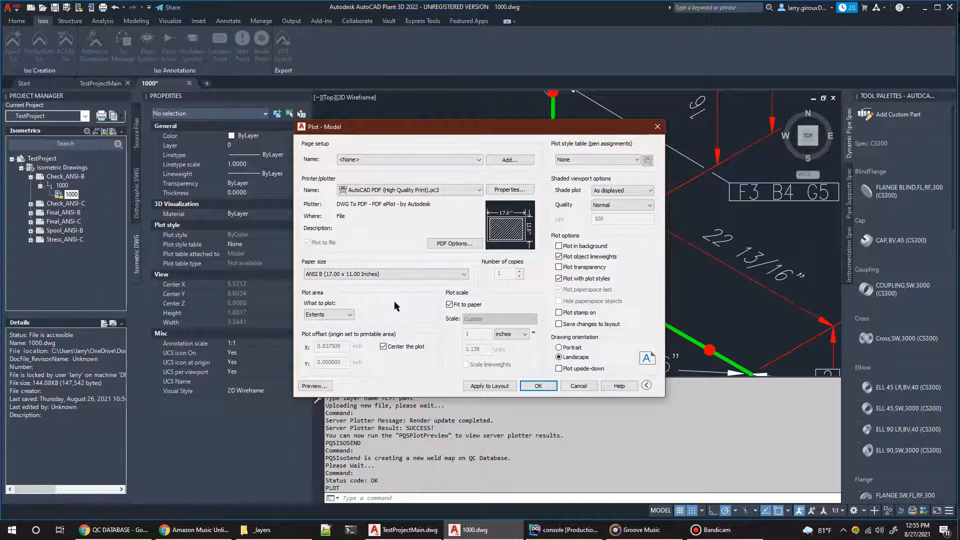
{"action": "left_click", "coordinate": [539, 386]}
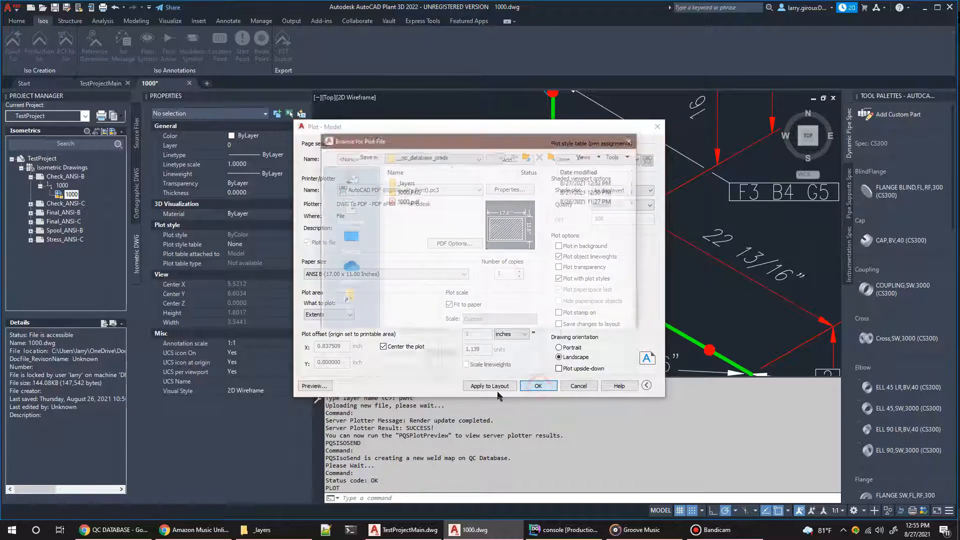
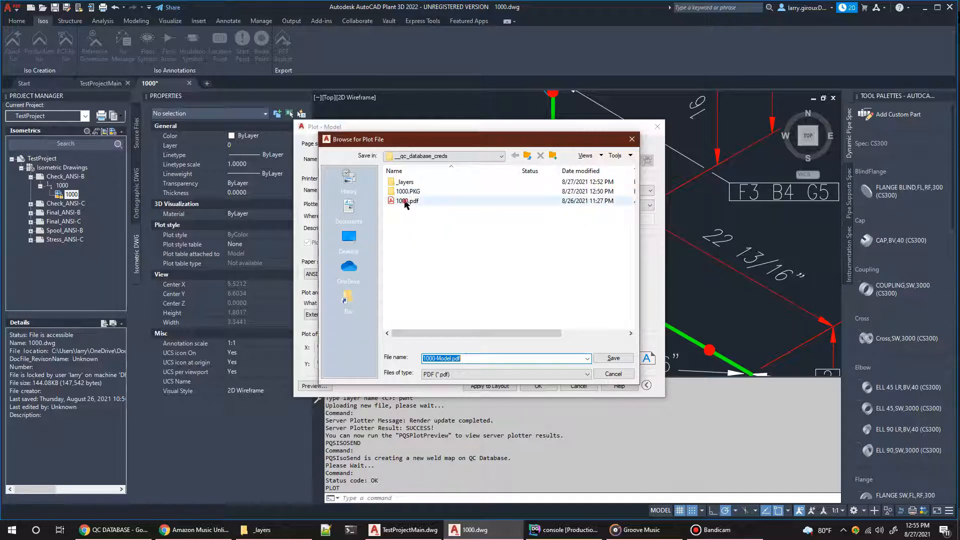
Step: Save the plot over the existing 1000.pdf in the __qc_database_creds folder
{"action": "left_click", "coordinate": [403, 201]}
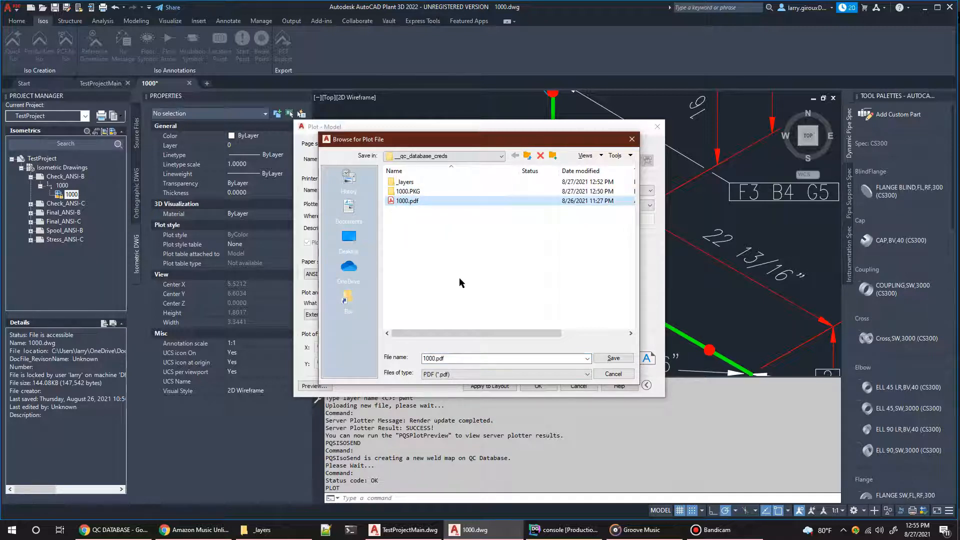
{"action": "left_click", "coordinate": [602, 360]}
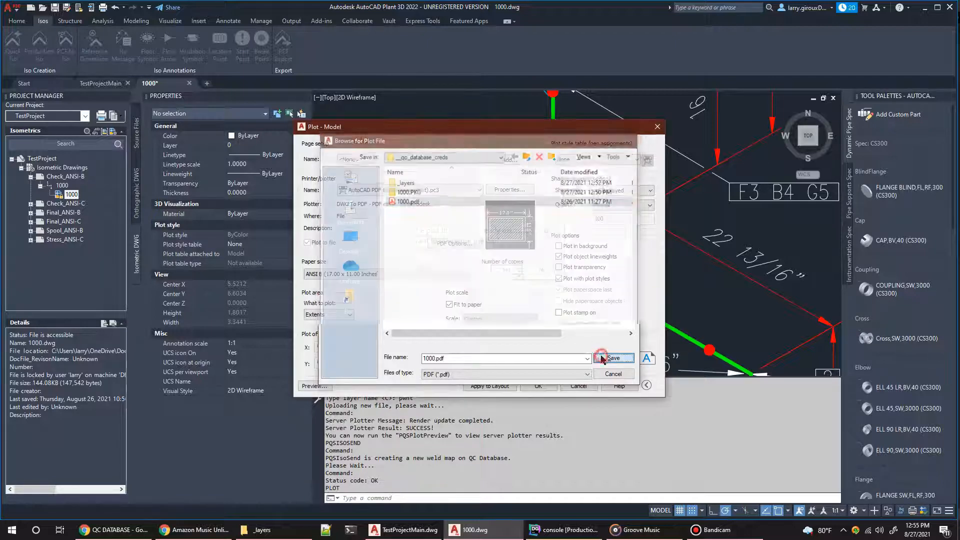
{"action": "left_click", "coordinate": [506, 272]}
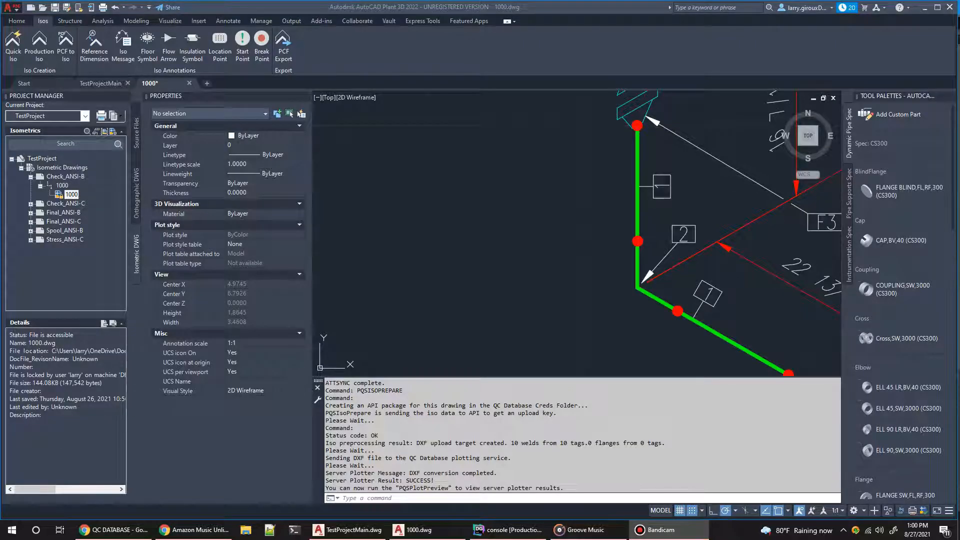
Step: Run PQSISOPDF in 1000.dwg to upload the plotted isometric PDF to the QC Database plotting service
{"action": "left_click", "coordinate": [388, 498]}
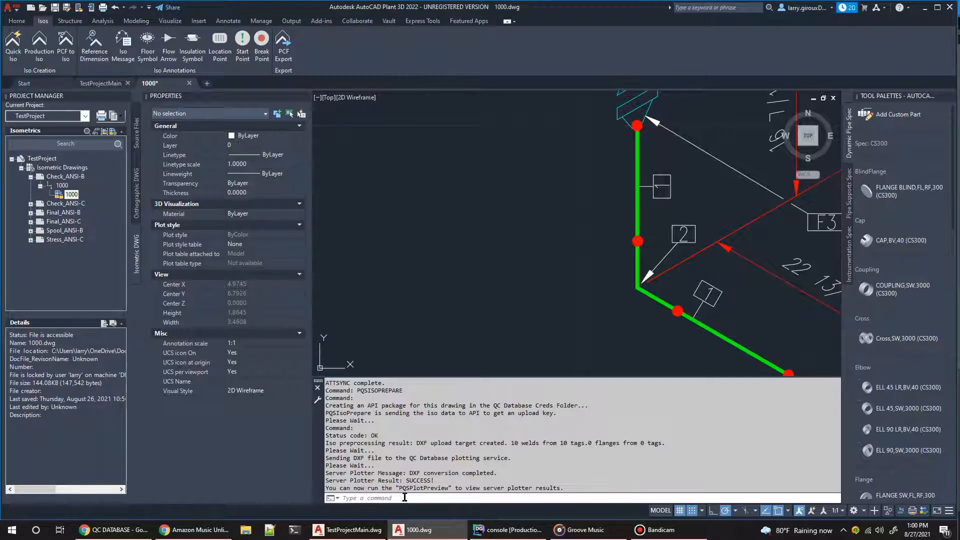
{"action": "type", "text": "PQSi"}
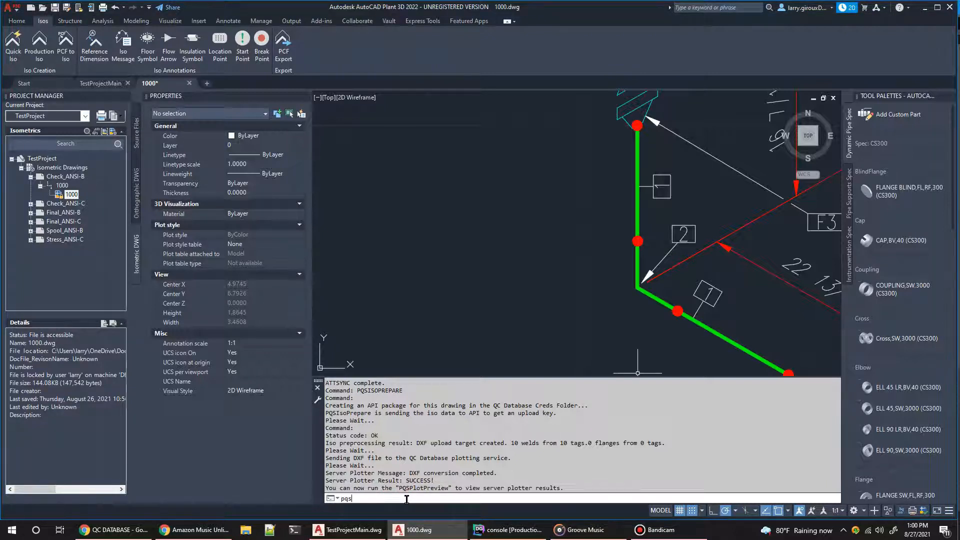
{"action": "type", "text": "sopdf"}
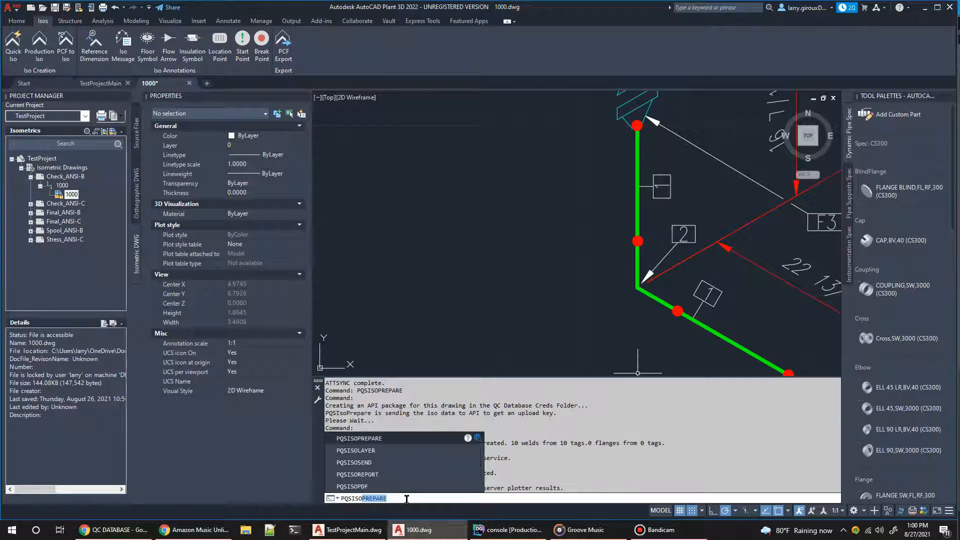
{"action": "key", "text": "Return"}
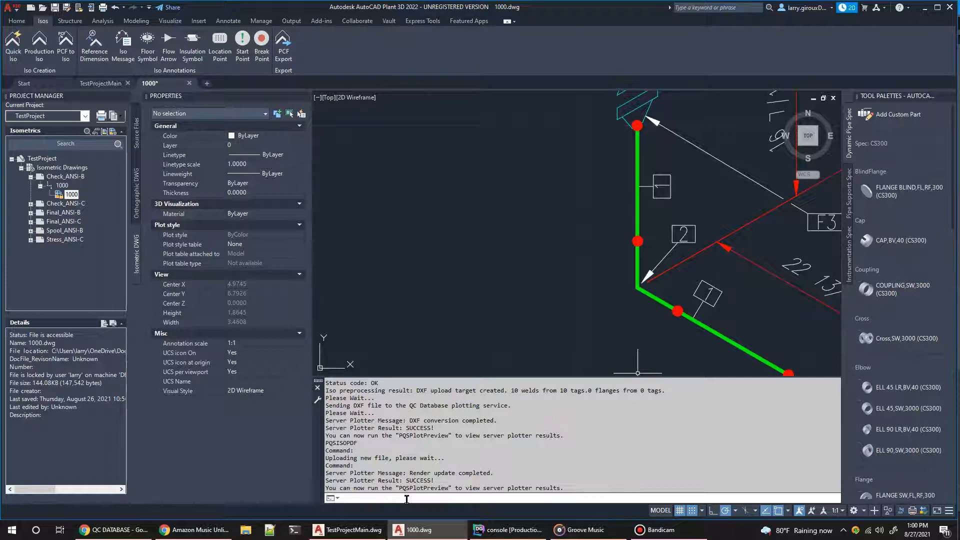
Step: Run PQSPLOTPREVIEW, inspect the DXF Plot Preview in Chrome, and close the preview page
{"action": "type", "text": "pqsplot"}
{"action": "key", "text": "Return"}
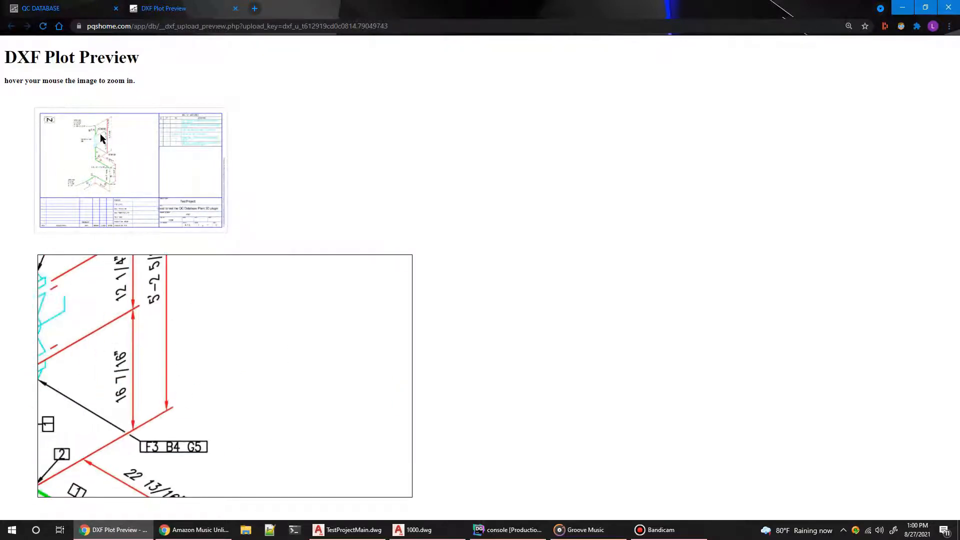
{"action": "left_click", "coordinate": [236, 8]}
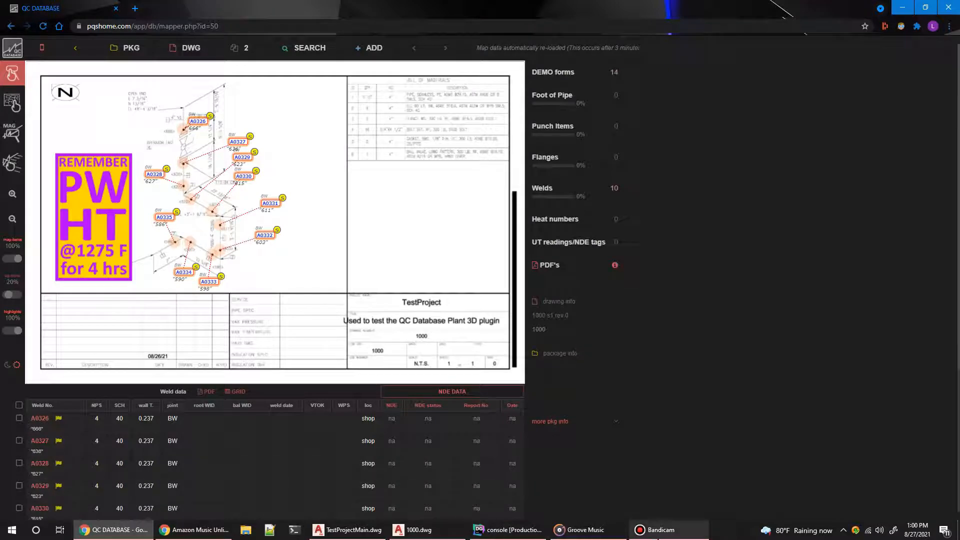
Step: Switch back to 1000.dwg in AutoCAD Plant 3D and run PQSISOLAYER with the usa layer image
{"action": "left_click", "coordinate": [414, 529]}
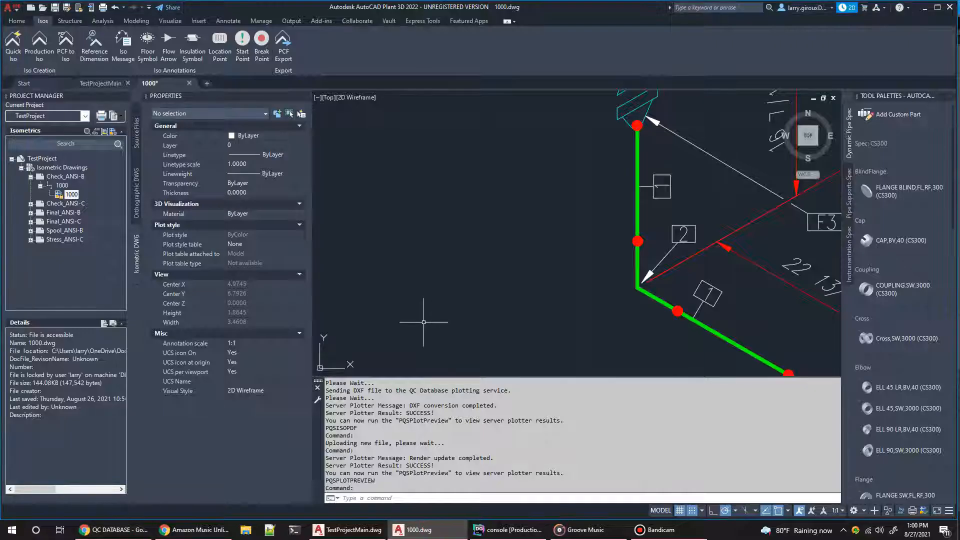
{"action": "type", "text": "pq"}
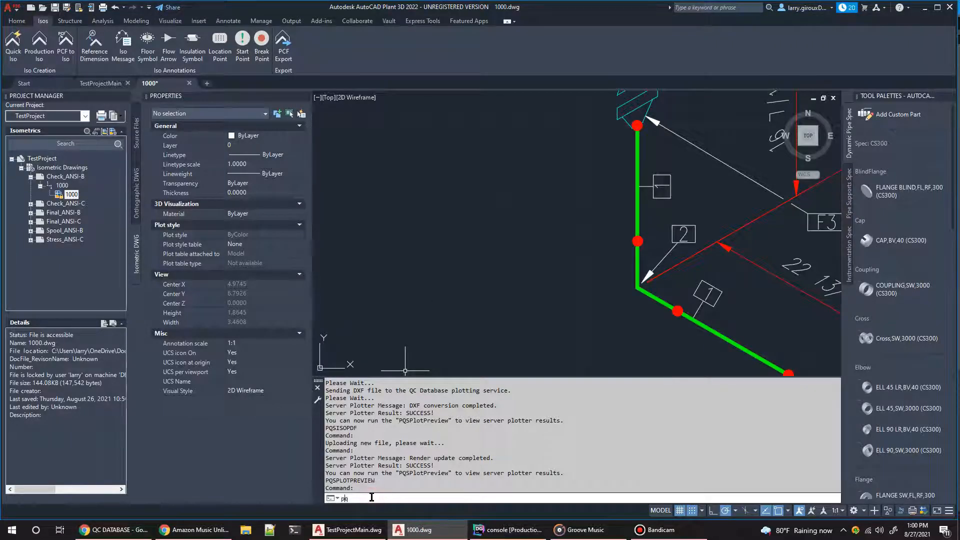
{"action": "type", "text": "sisolayer"}
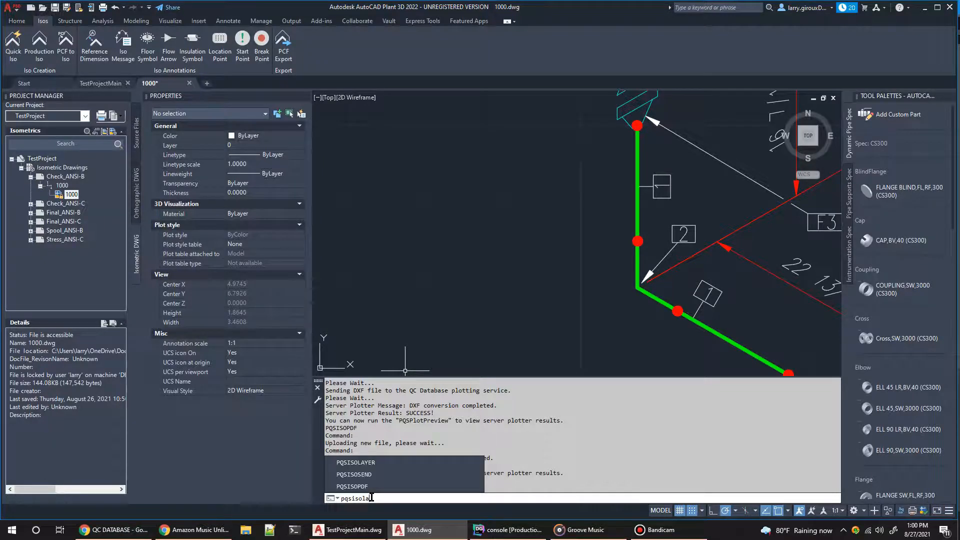
{"action": "key", "text": "Return"}
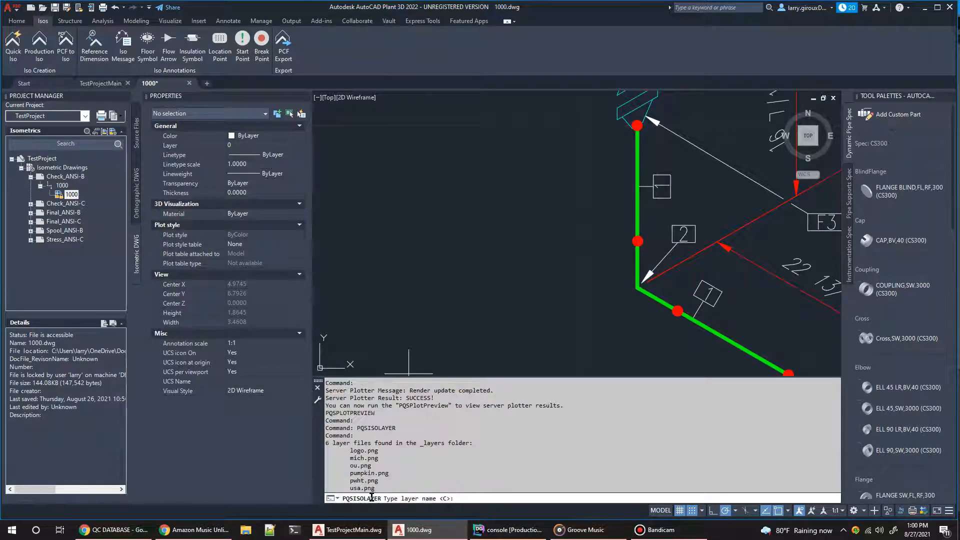
{"action": "key", "text": "Return"}
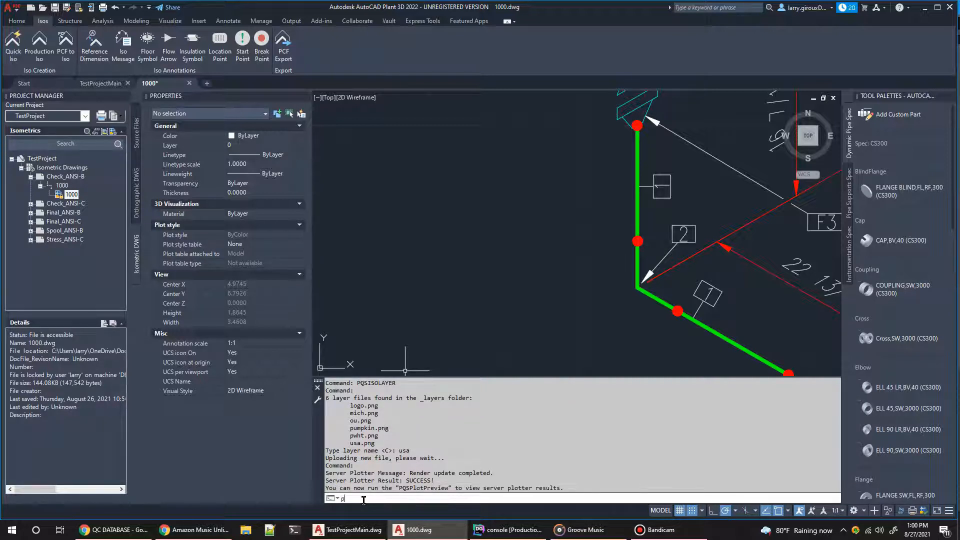
Step: Run PQSISOSEND to create the new weld map on QC Database and check its status code
{"action": "type", "text": "qs"}
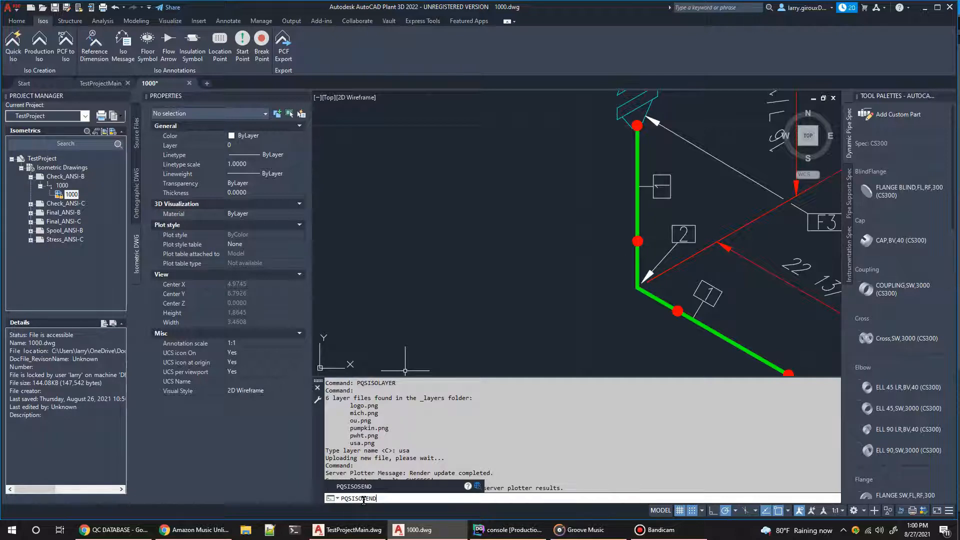
{"action": "key", "text": "Return"}
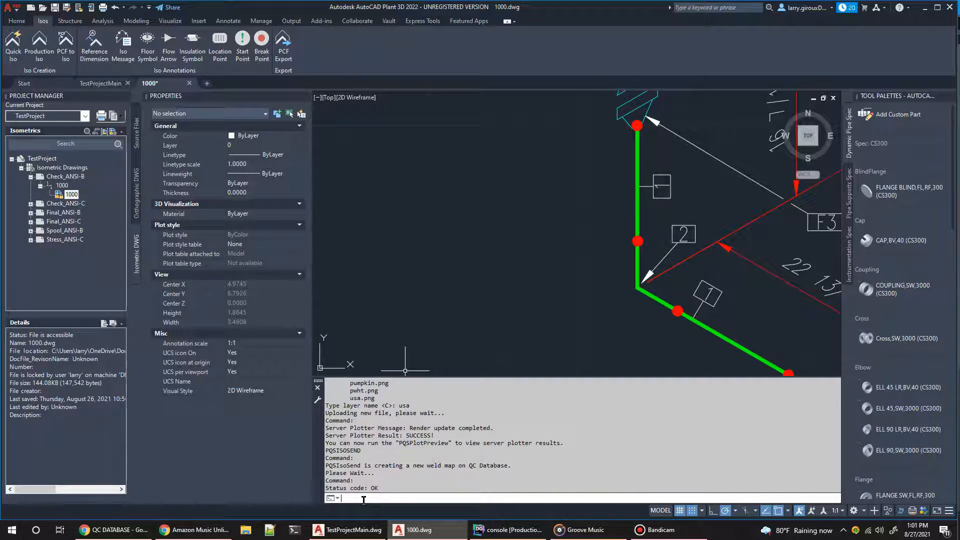
{"action": "double_click", "coordinate": [374, 488]}
Step: Switch to the QC DATABASE weld map in Chrome and reload it
{"action": "left_click", "coordinate": [104, 534]}
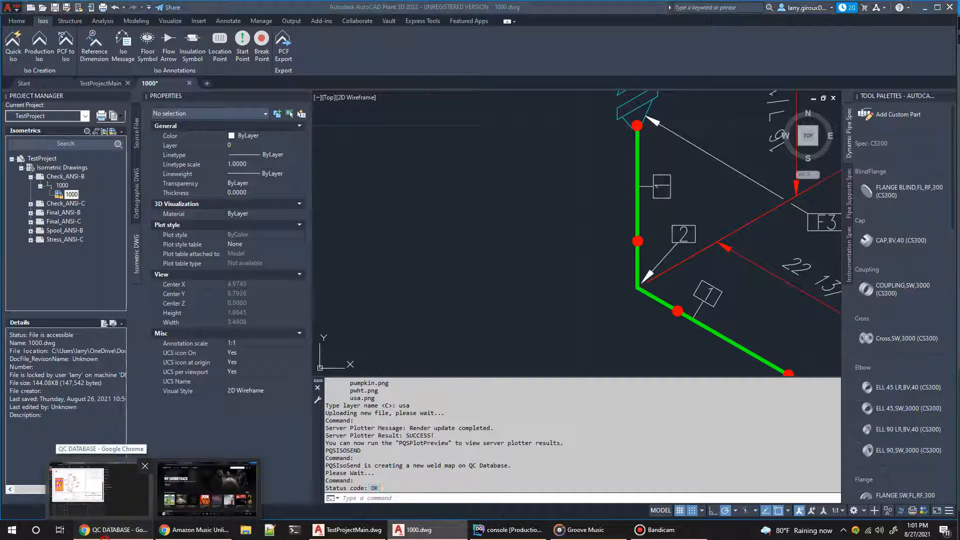
{"action": "left_click", "coordinate": [77, 485]}
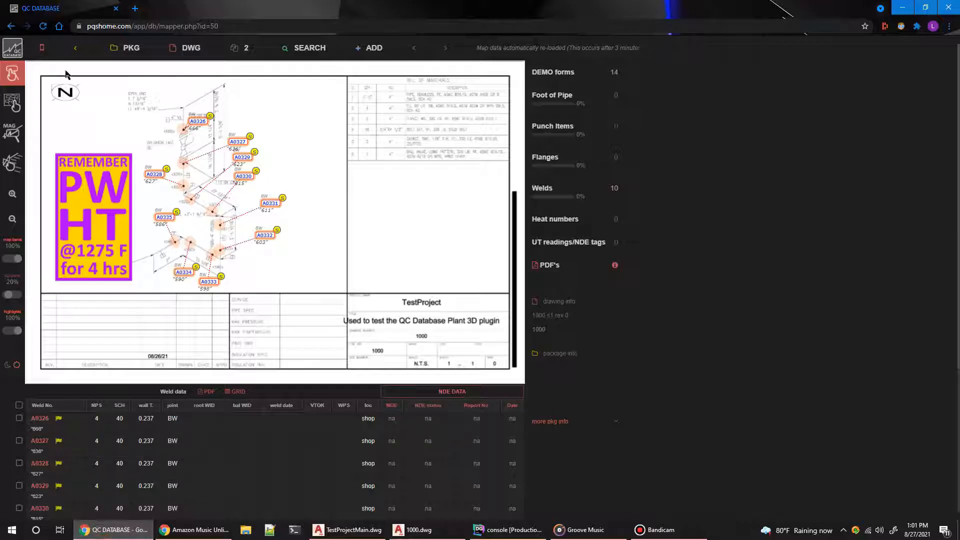
{"action": "left_click", "coordinate": [45, 27]}
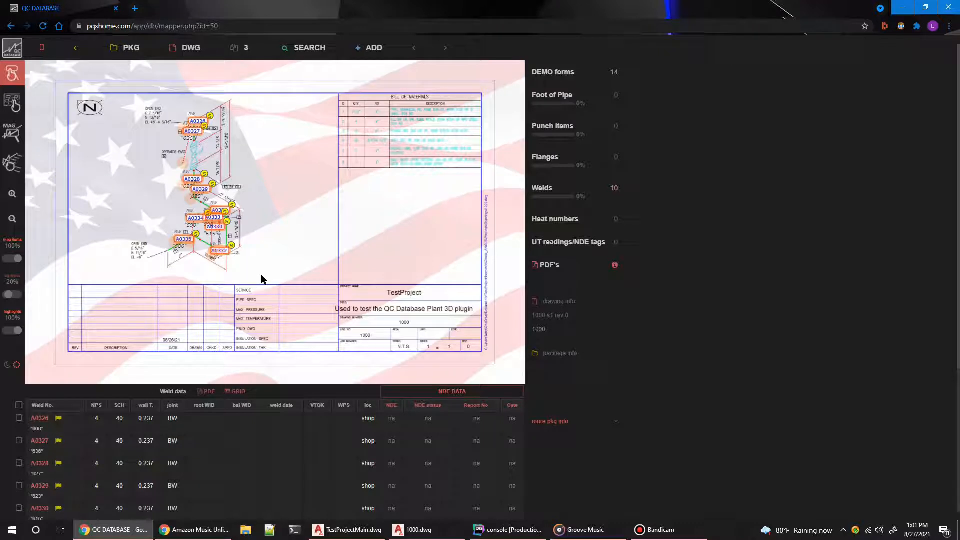
Step: Move weld tags A0326 to A0329 off the left side of the piping, and A0334 and A0335 below it
{"action": "left_click", "coordinate": [12, 100]}
{"action": "left_click", "coordinate": [12, 74]}
{"action": "left_click", "coordinate": [193, 132]}
{"action": "left_click_drag", "start_coordinate": [192, 136], "coordinate": [126, 157]}
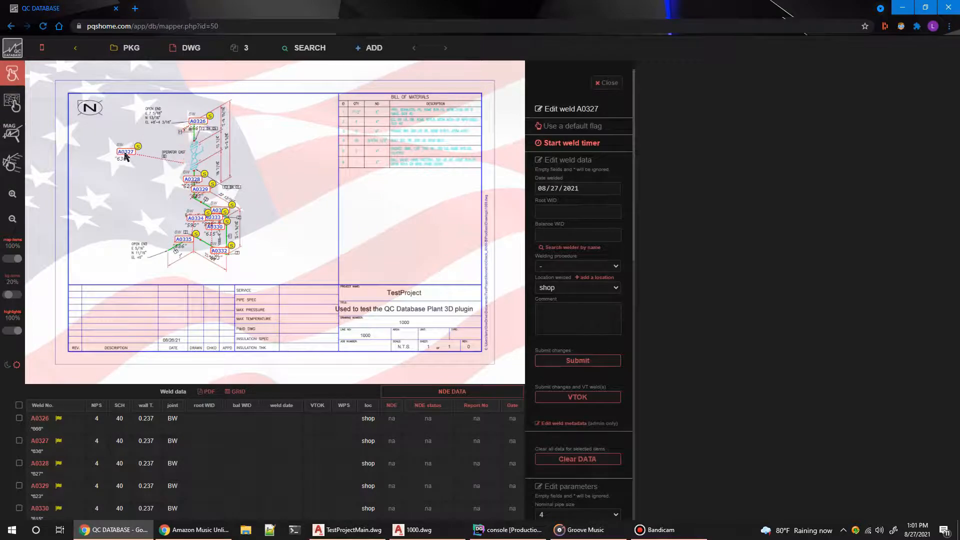
{"action": "left_click", "coordinate": [197, 122]}
{"action": "left_click_drag", "start_coordinate": [196, 125], "coordinate": [123, 109]}
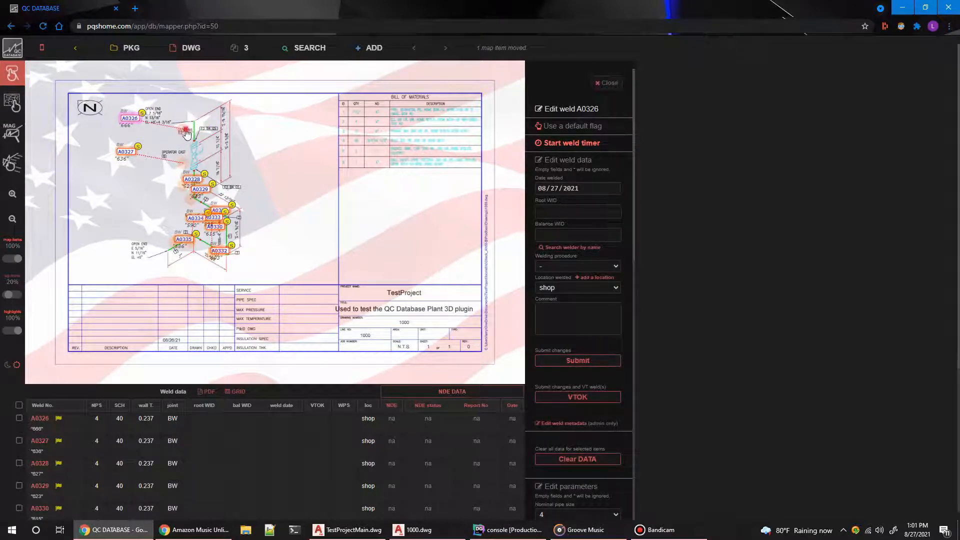
{"action": "mouse_move", "coordinate": [185, 129]}
{"action": "left_mouse_down"}
{"action": "mouse_move", "coordinate": [194, 169]}
{"action": "mouse_move", "coordinate": [181, 191]}
{"action": "mouse_move", "coordinate": [197, 191]}
{"action": "mouse_move", "coordinate": [151, 210]}
{"action": "mouse_move", "coordinate": [202, 202]}
{"action": "left_mouse_up"}
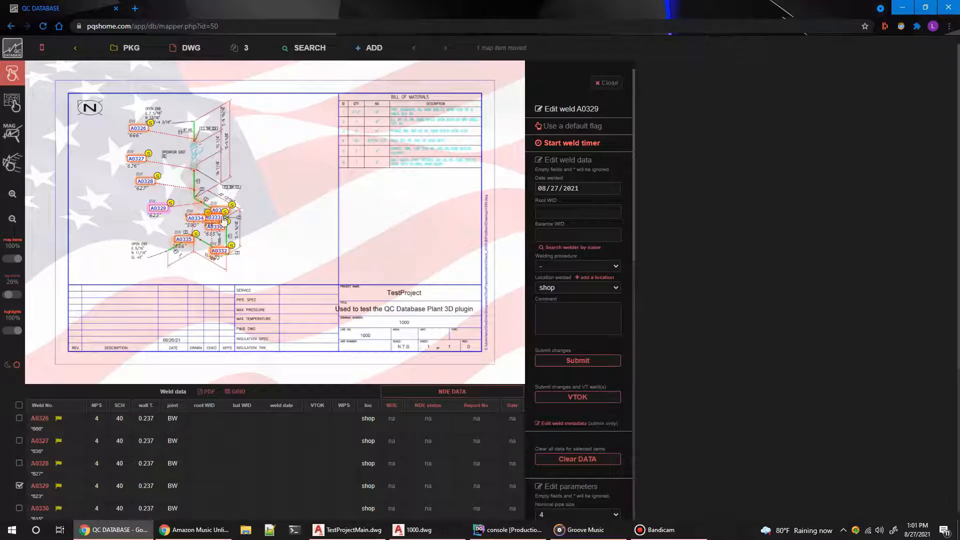
{"action": "left_click_drag", "start_coordinate": [185, 240], "coordinate": [187, 240]}
{"action": "left_click_drag", "start_coordinate": [192, 219], "coordinate": [158, 271]}
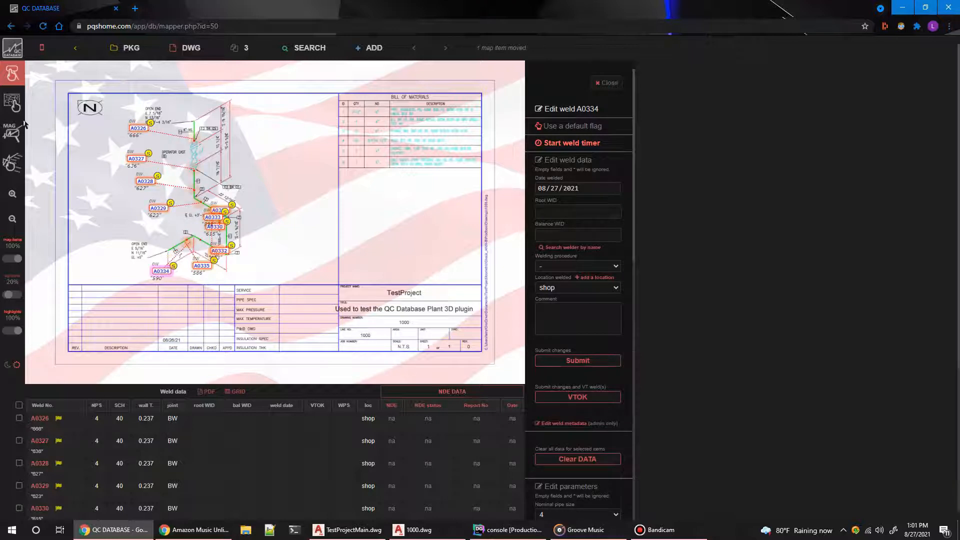
Step: Enable multiple-weld selection, box-select the crowded tags on the lower pipe run, and move the group slightly right
{"action": "left_click", "coordinate": [15, 106]}
{"action": "left_click_drag", "start_coordinate": [106, 130], "coordinate": [220, 281]}
{"action": "left_click", "coordinate": [349, 189]}
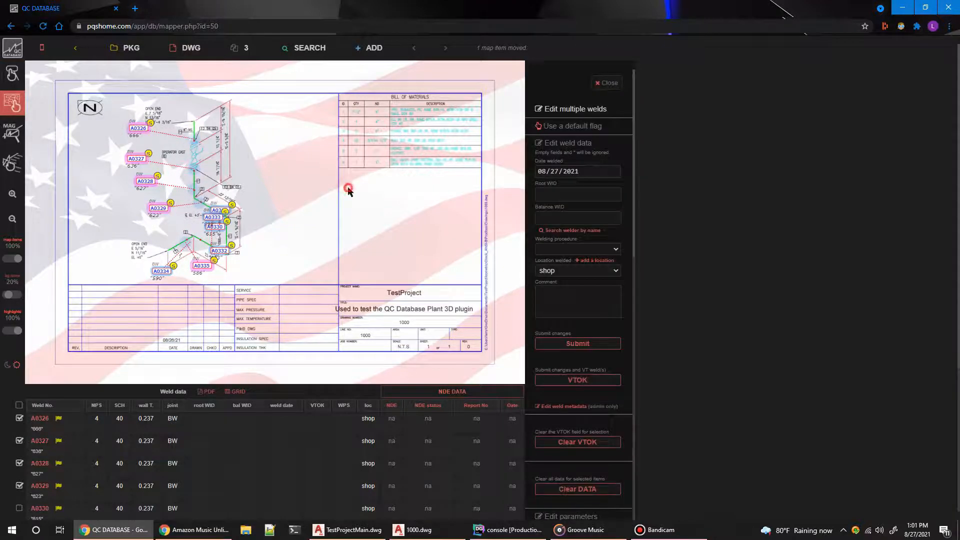
{"action": "left_click_drag", "start_coordinate": [248, 179], "coordinate": [203, 278]}
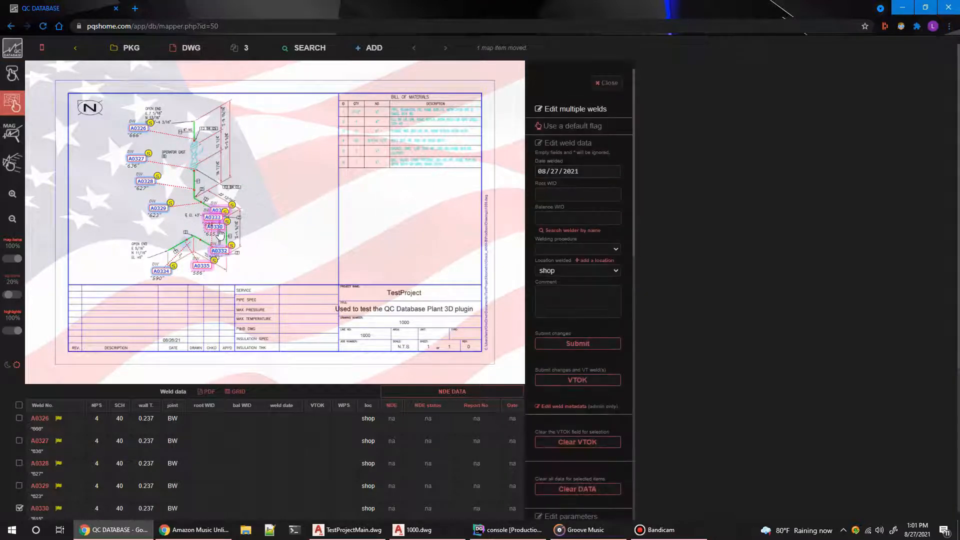
{"action": "left_click_drag", "start_coordinate": [220, 230], "coordinate": [294, 244]}
Step: Return to single-weld mode and spread tags A0330, A0335 and A0333 below the piping
{"action": "left_click", "coordinate": [12, 77]}
{"action": "mouse_move", "coordinate": [231, 249]}
{"action": "left_mouse_down"}
{"action": "mouse_move", "coordinate": [231, 235]}
{"action": "mouse_move", "coordinate": [230, 309]}
{"action": "left_mouse_up"}
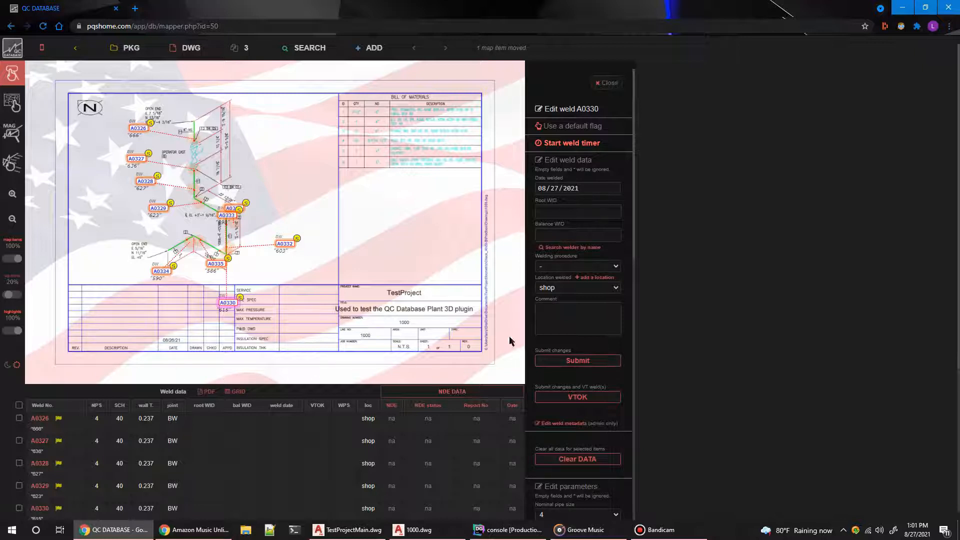
{"action": "left_click_drag", "start_coordinate": [212, 265], "coordinate": [185, 276]}
{"action": "left_click_drag", "start_coordinate": [226, 215], "coordinate": [182, 290]}
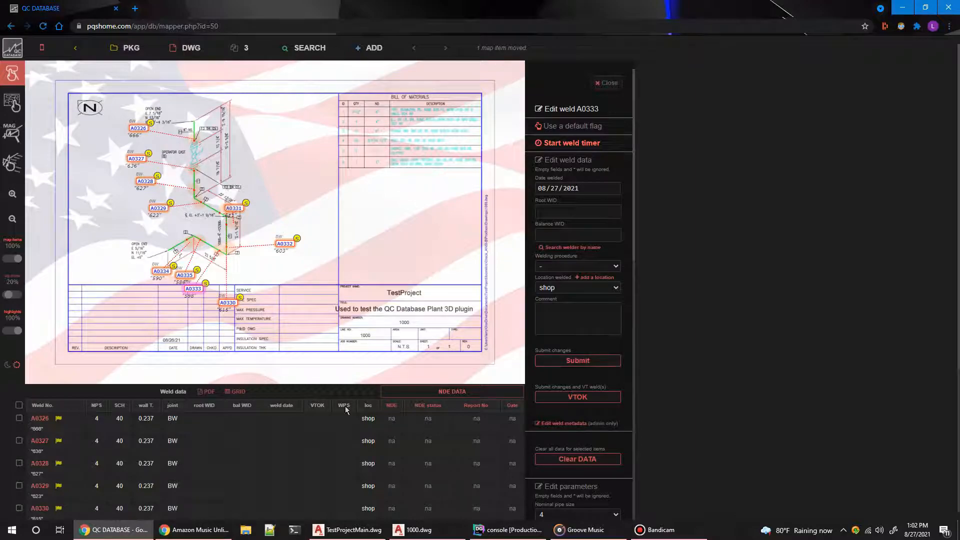
Step: Switch to 1000.dwg in AutoCAD Plant 3D and run PQSISOREPORT to fetch the drawing's previous upload data
{"action": "left_click", "coordinate": [413, 530]}
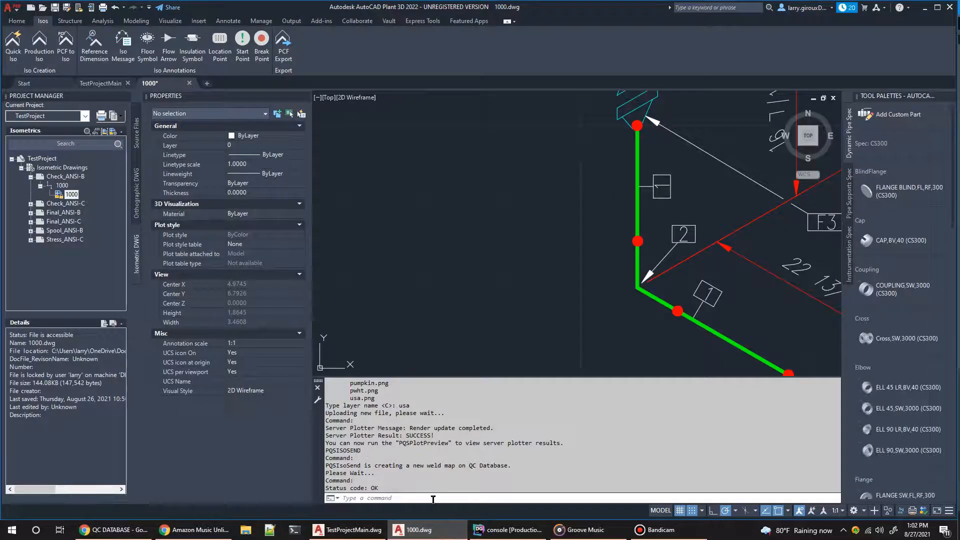
{"action": "left_click", "coordinate": [430, 498]}
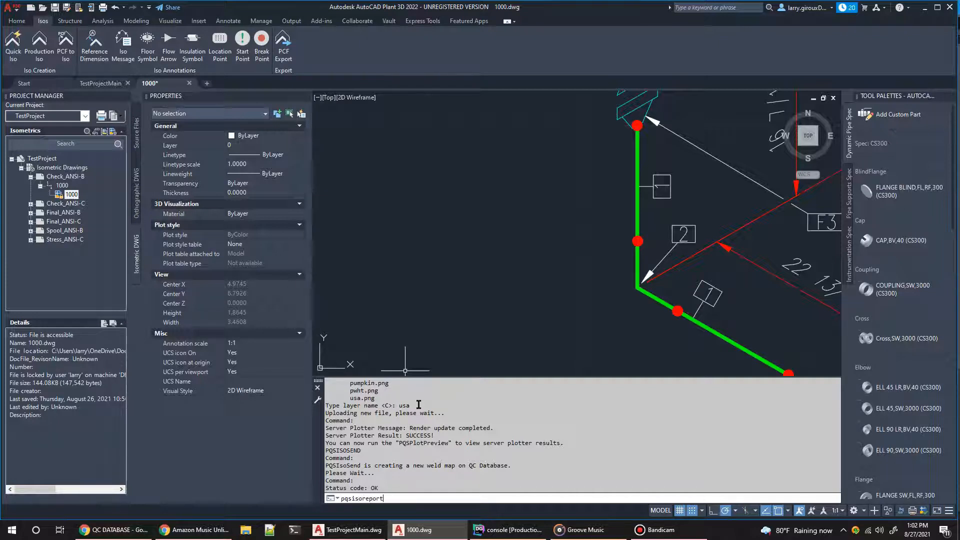
{"action": "type", "text": "pqsisoreport"}
{"action": "key", "text": "Return"}
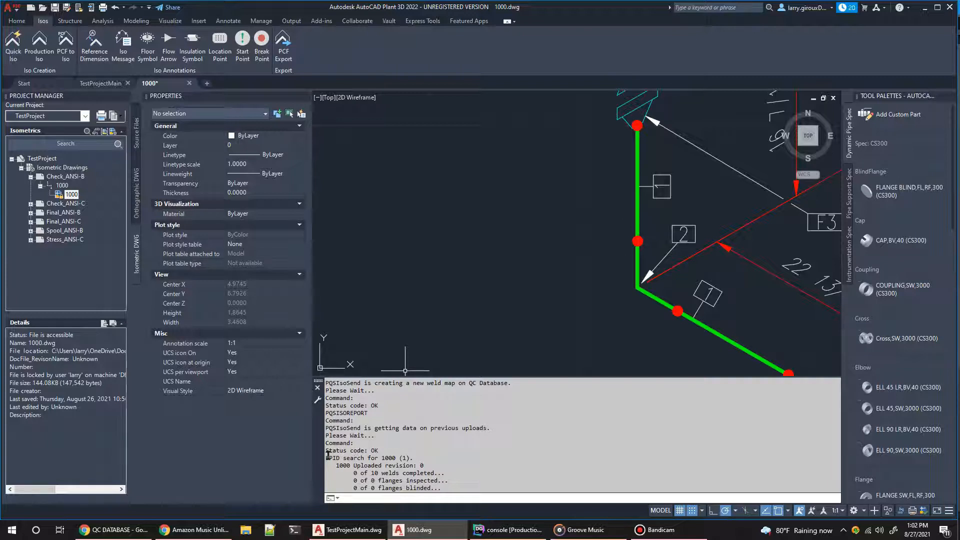
Step: Examine the report for drawing 1000, highlighting its uploaded revision and weld completion lines
{"action": "mouse_move", "coordinate": [327, 456]}
{"action": "left_mouse_down"}
{"action": "mouse_move", "coordinate": [496, 499]}
{"action": "mouse_move", "coordinate": [450, 491]}
{"action": "mouse_move", "coordinate": [425, 458]}
{"action": "mouse_move", "coordinate": [322, 457]}
{"action": "left_mouse_up"}
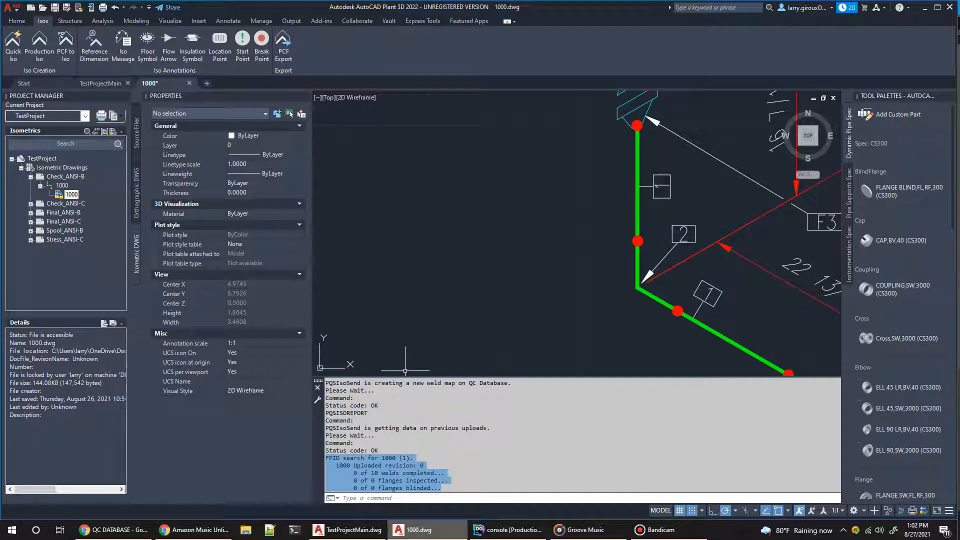
{"action": "mouse_move", "coordinate": [420, 530]}
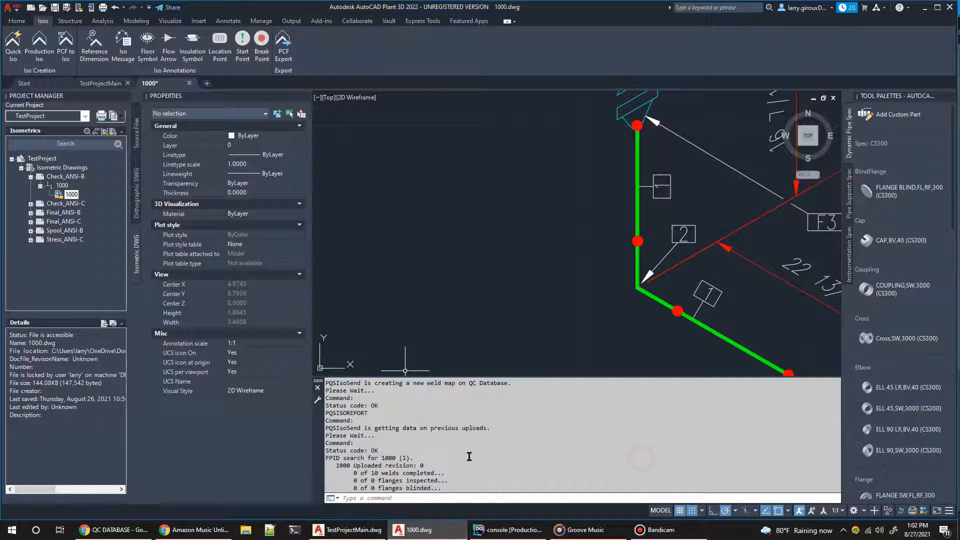
{"action": "double_click", "coordinate": [419, 466]}
{"action": "left_click_drag", "start_coordinate": [350, 472], "coordinate": [441, 473]}
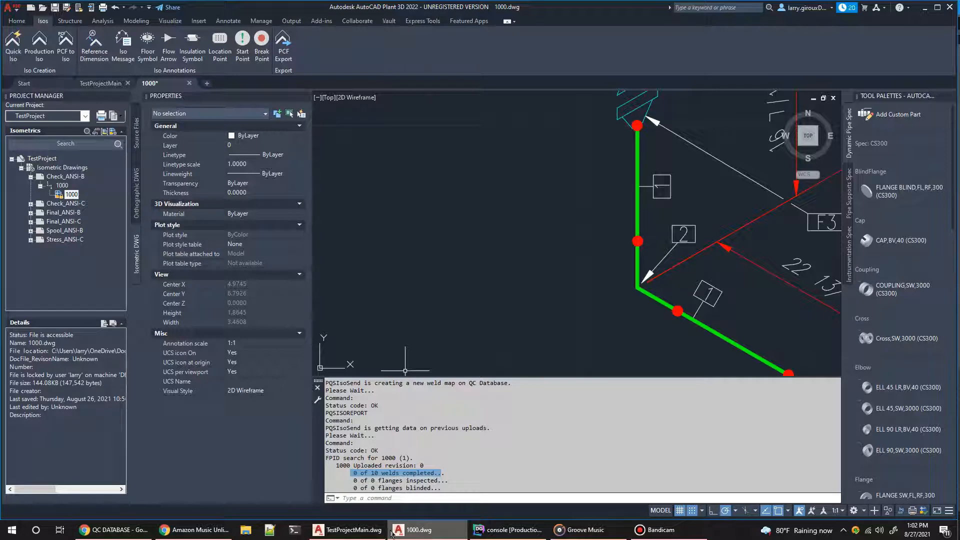
Step: Switch to the QC DATABASE weld map in Chrome
{"action": "mouse_move", "coordinate": [392, 535]}
{"action": "left_click", "coordinate": [443, 537]}
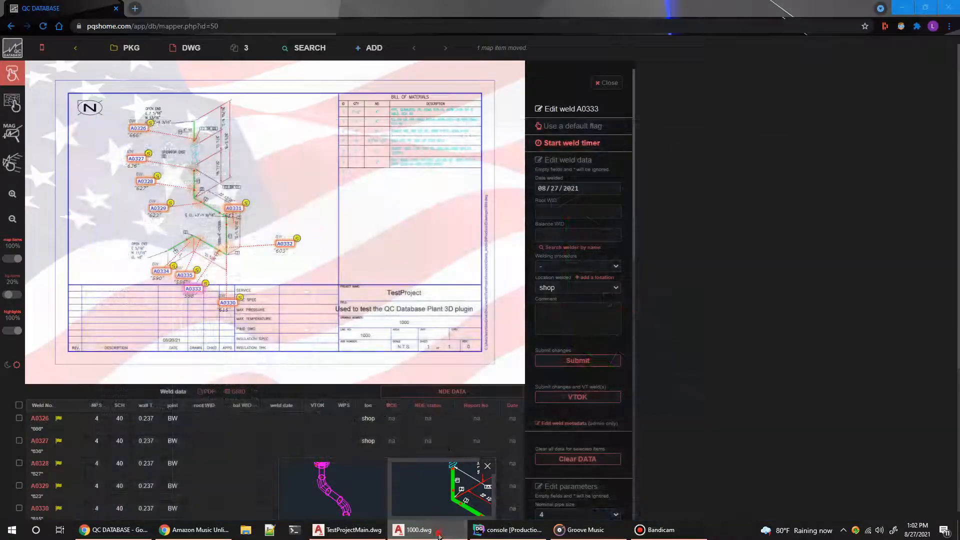
{"action": "left_click", "coordinate": [443, 534]}
{"action": "left_click", "coordinate": [584, 402]}
{"action": "left_click", "coordinate": [110, 530]}
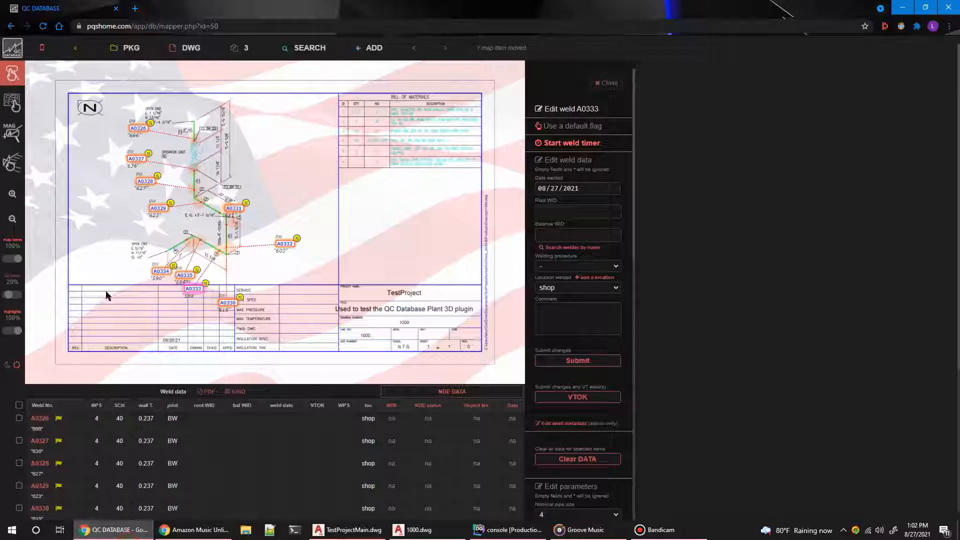
Step: Move weld tags A0331 and A0330 clear of the piping, placing A0330 above A0331 in the empty area beside the isometric
{"action": "left_click", "coordinate": [238, 210]}
{"action": "left_click_drag", "start_coordinate": [238, 210], "coordinate": [268, 210]}
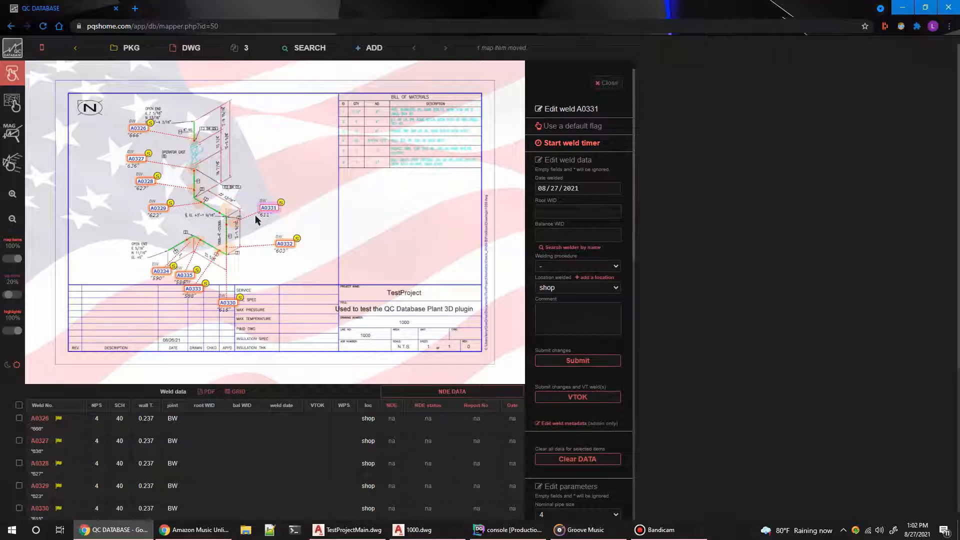
{"action": "left_click_drag", "start_coordinate": [227, 302], "coordinate": [272, 169]}
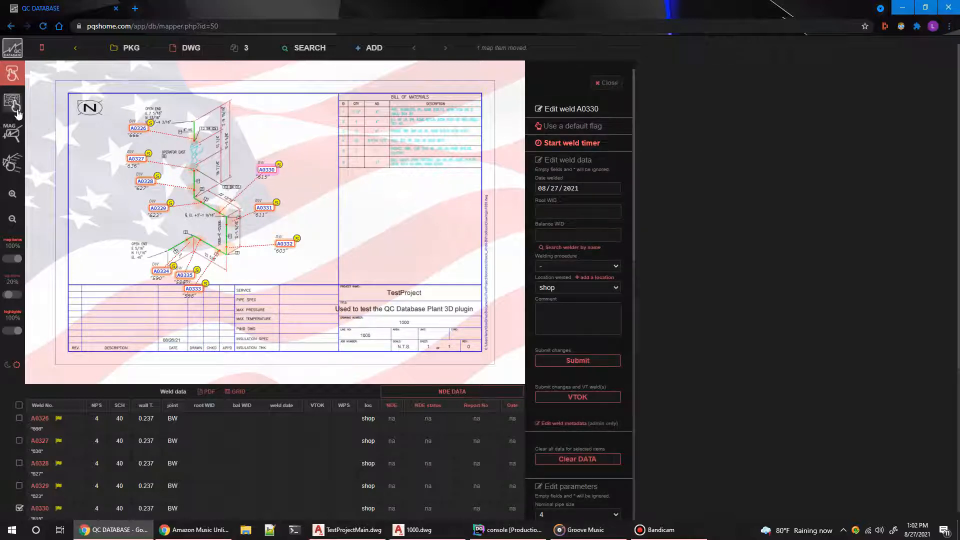
Step: In multiple-weld mode, select welds A0332 to A0335 and enter the welder's ID for both root WID and balance WID
{"action": "left_click", "coordinate": [13, 102]}
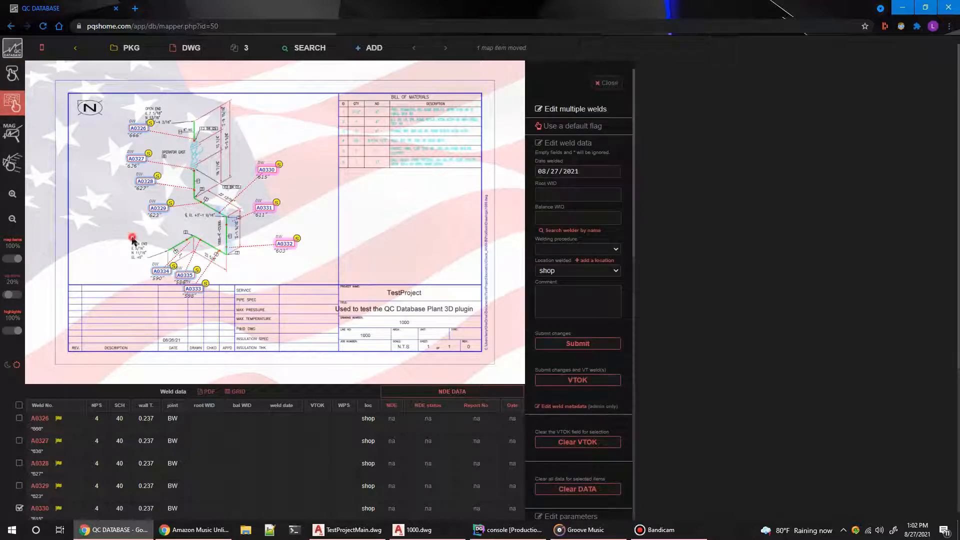
{"action": "mouse_move", "coordinate": [125, 226]}
{"action": "left_mouse_down"}
{"action": "mouse_move", "coordinate": [216, 276]}
{"action": "mouse_move", "coordinate": [320, 304]}
{"action": "left_mouse_up"}
{"action": "left_click", "coordinate": [570, 196]}
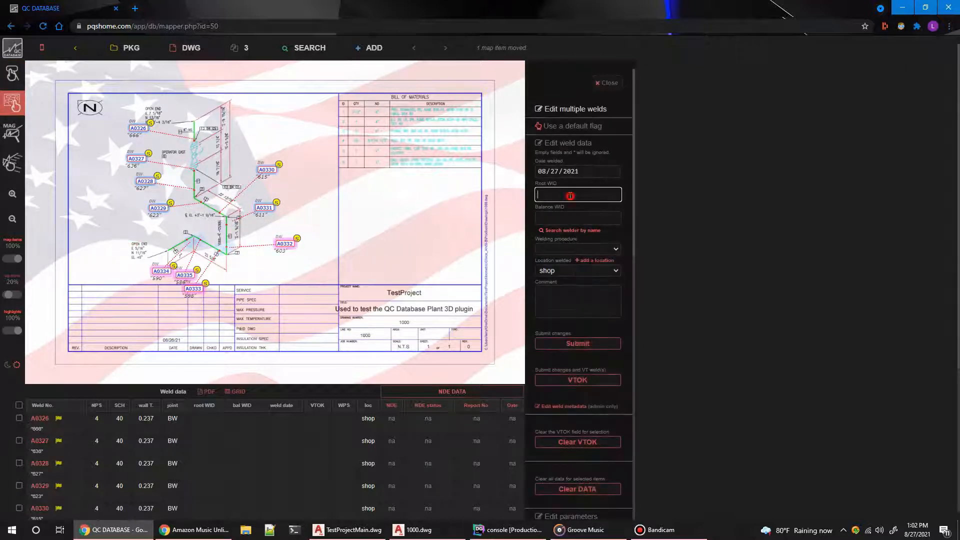
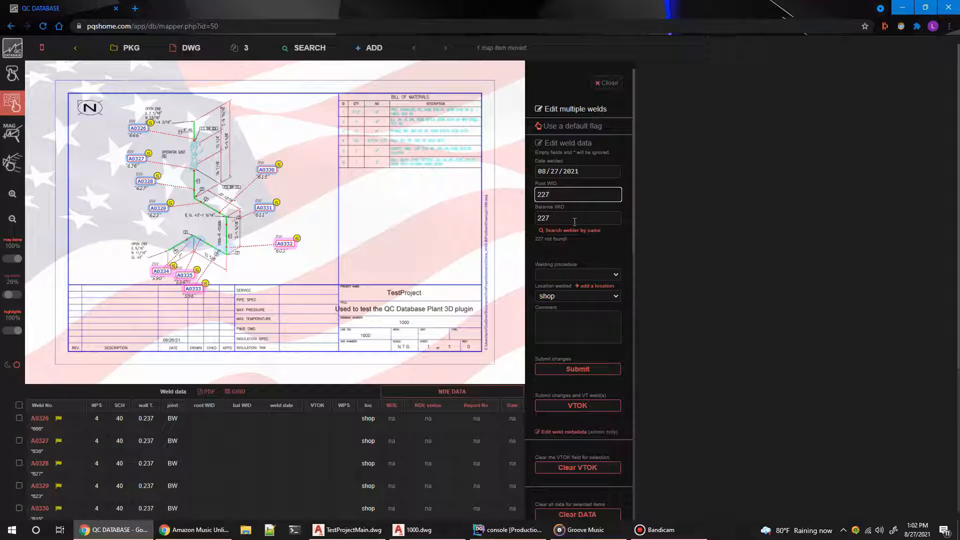
{"action": "double_click", "coordinate": [563, 190]}
{"action": "left_click", "coordinate": [560, 231]}
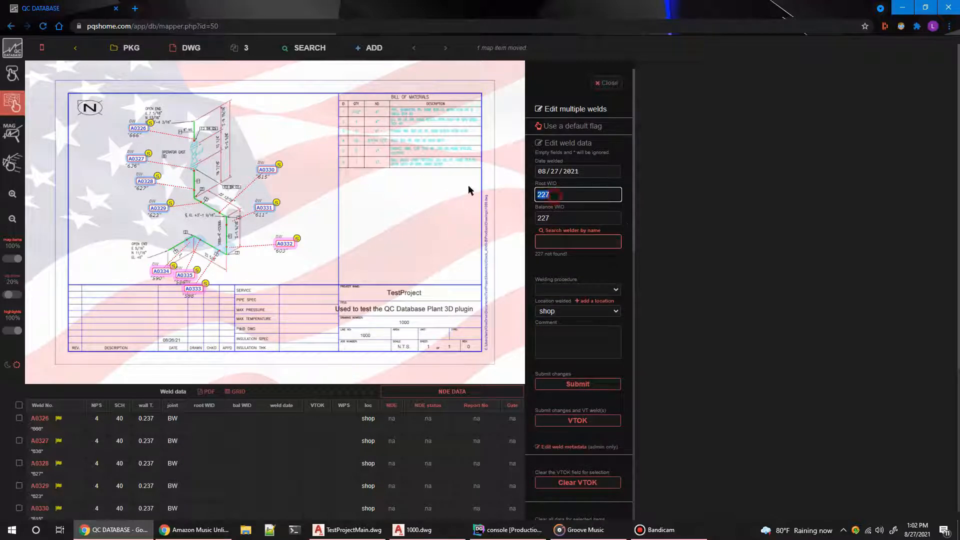
{"action": "type", "text": "111"}
Step: Set the selected welds' welding procedure to A1 and location to shop, and submit the changes with VTOK
{"action": "left_click", "coordinate": [568, 289]}
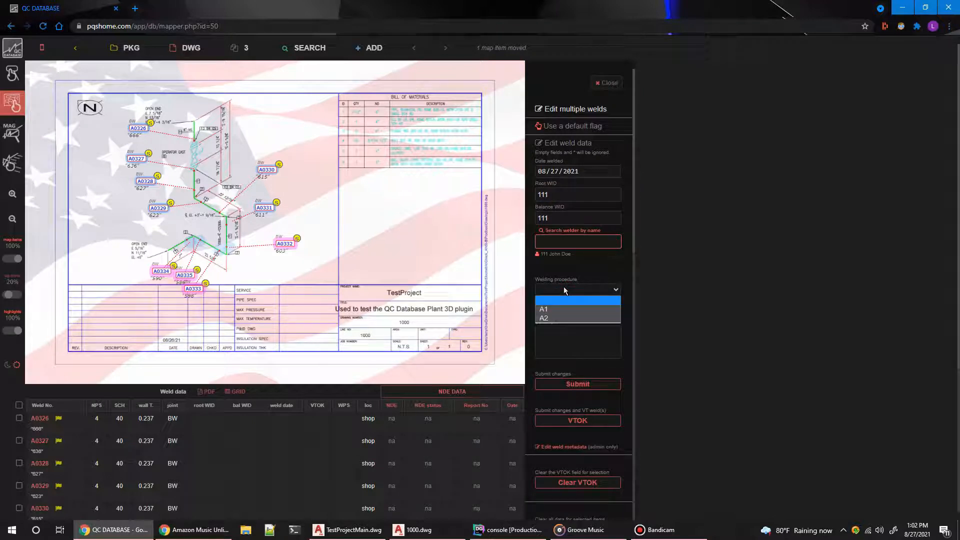
{"action": "left_click", "coordinate": [563, 289]}
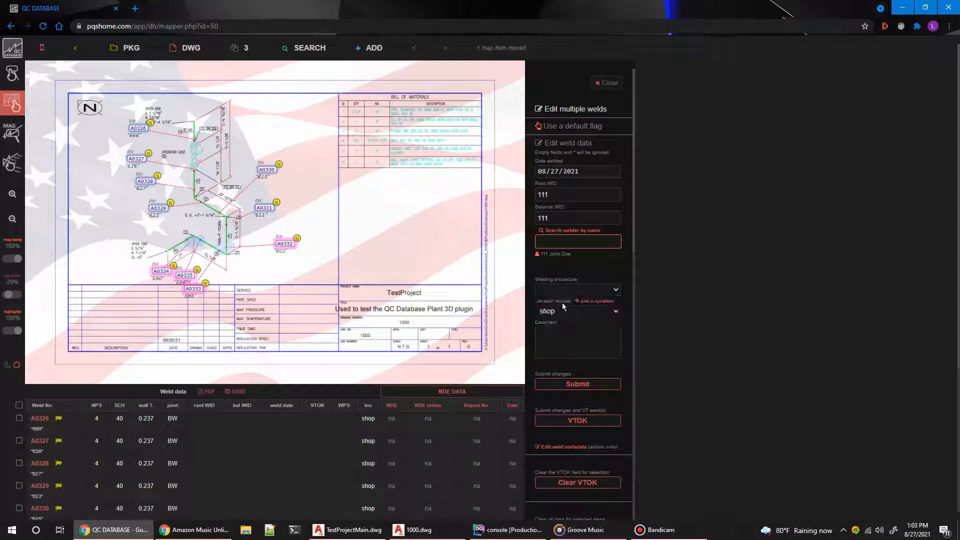
{"action": "left_click", "coordinate": [562, 286]}
{"action": "left_click", "coordinate": [559, 305]}
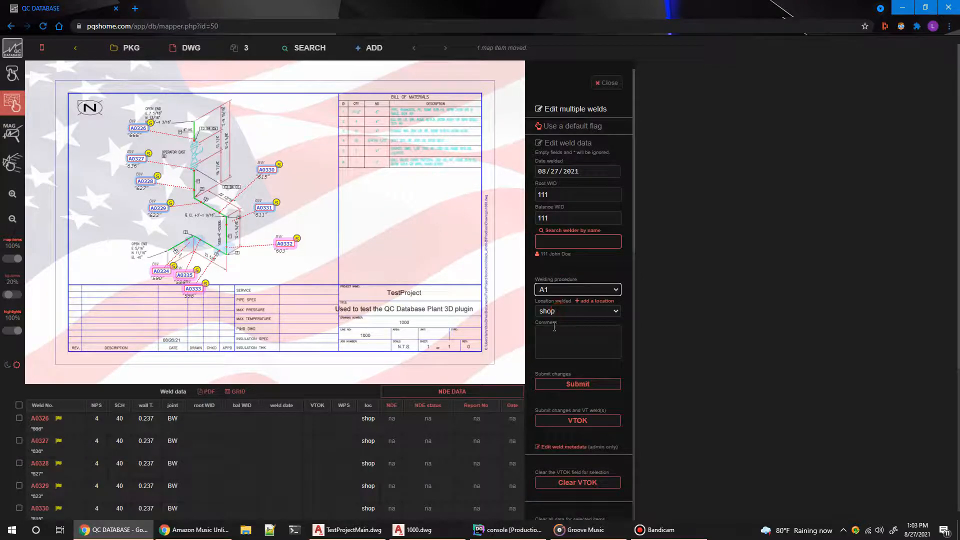
{"action": "left_click", "coordinate": [553, 312]}
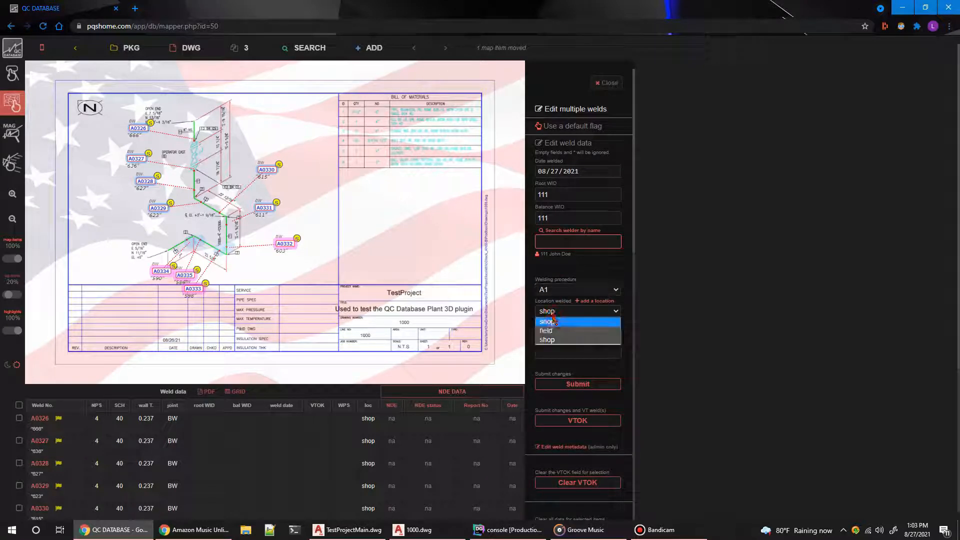
{"action": "left_click", "coordinate": [555, 324]}
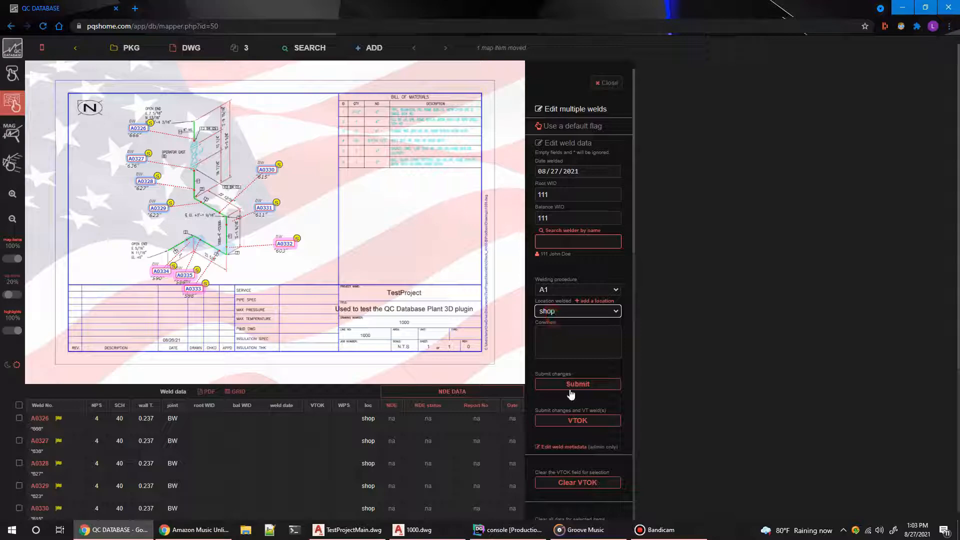
{"action": "left_click", "coordinate": [565, 423]}
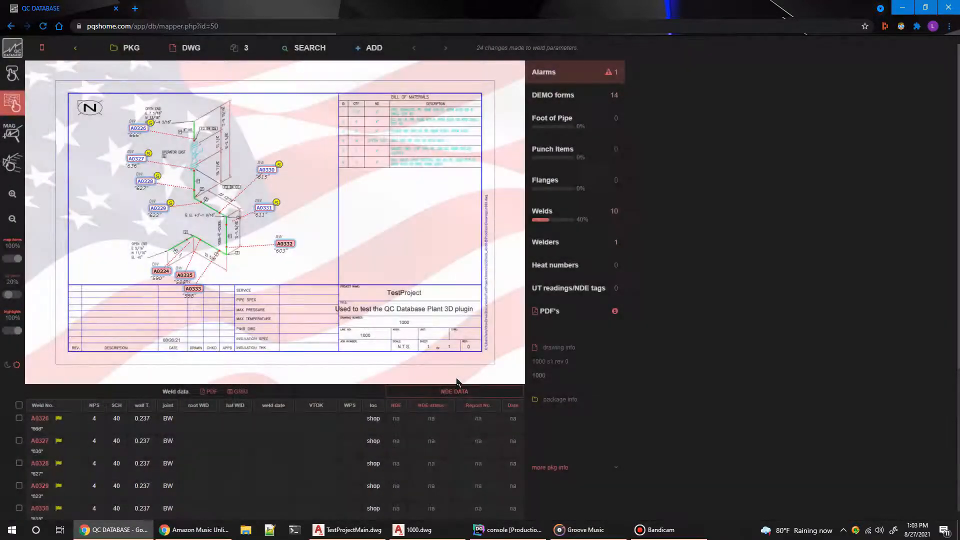
{"action": "scroll", "coordinate": [428, 329], "scroll_direction": "down", "scroll_amount": 4}
{"action": "scroll", "coordinate": [427, 328], "scroll_direction": "up", "scroll_amount": 4}
Step: Switch to 1000.dwg in AutoCAD Plant 3D and run PQSISOREPORT again to fetch the updated weld data
{"action": "left_click", "coordinate": [413, 530]}
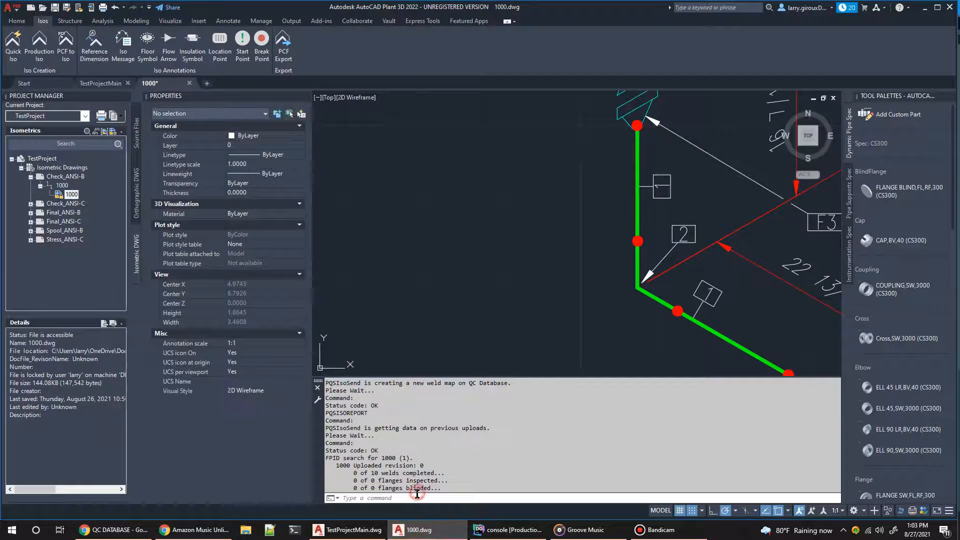
{"action": "mouse_move", "coordinate": [586, 530]}
{"action": "type", "text": "PQSISOREPORT"}
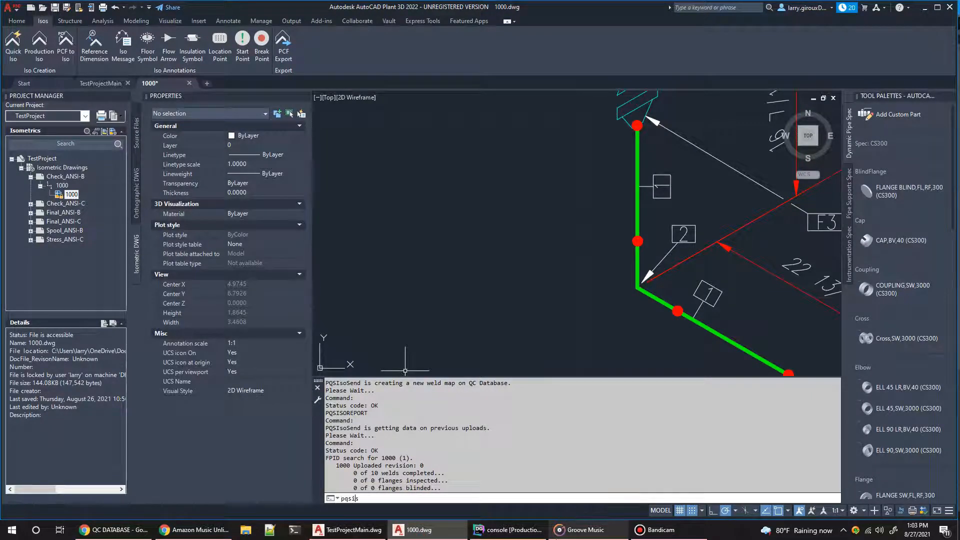
{"action": "key", "text": "Return"}
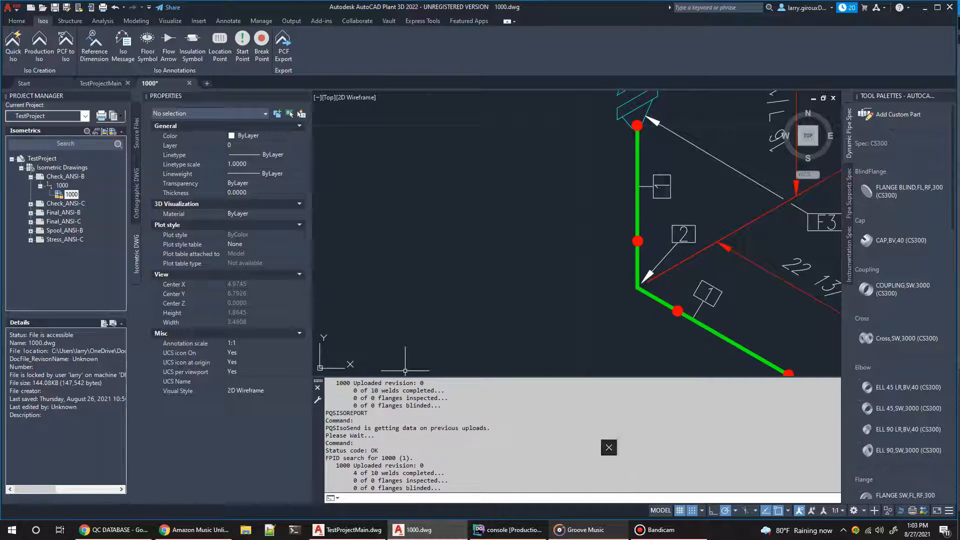
Step: Highlight the weld completion line in the latest report for drawing 1000
{"action": "left_click_drag", "start_coordinate": [354, 473], "coordinate": [440, 474]}
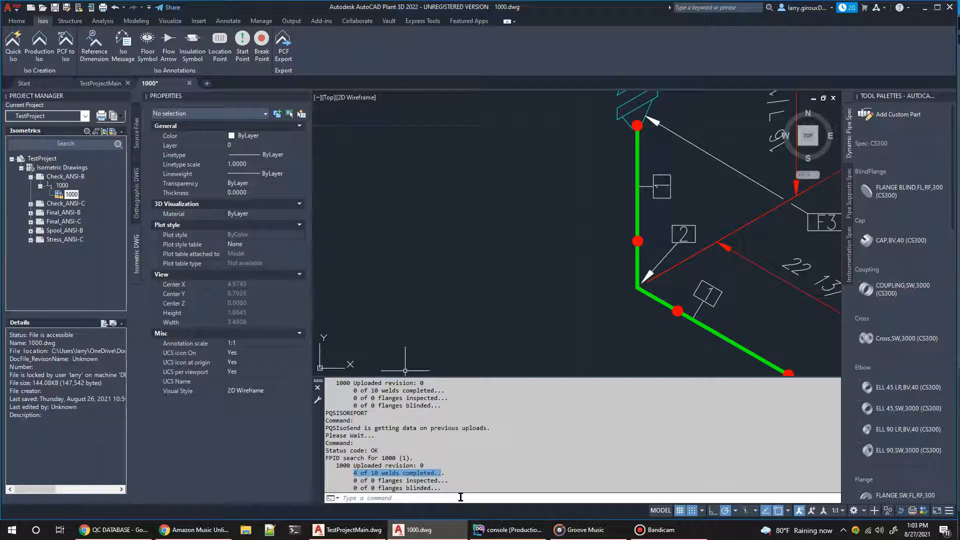
{"action": "left_click", "coordinate": [456, 470]}
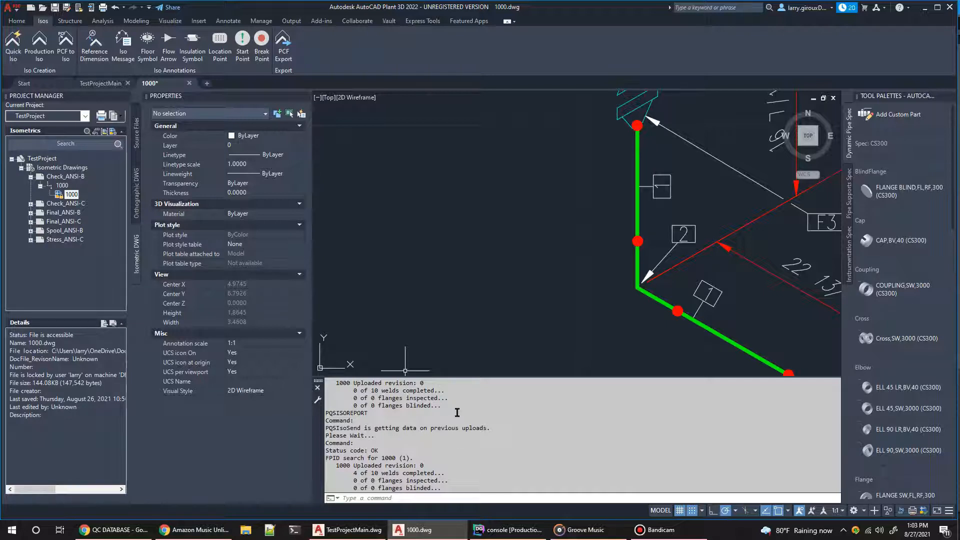
{"action": "left_click_drag", "start_coordinate": [353, 473], "coordinate": [452, 475]}
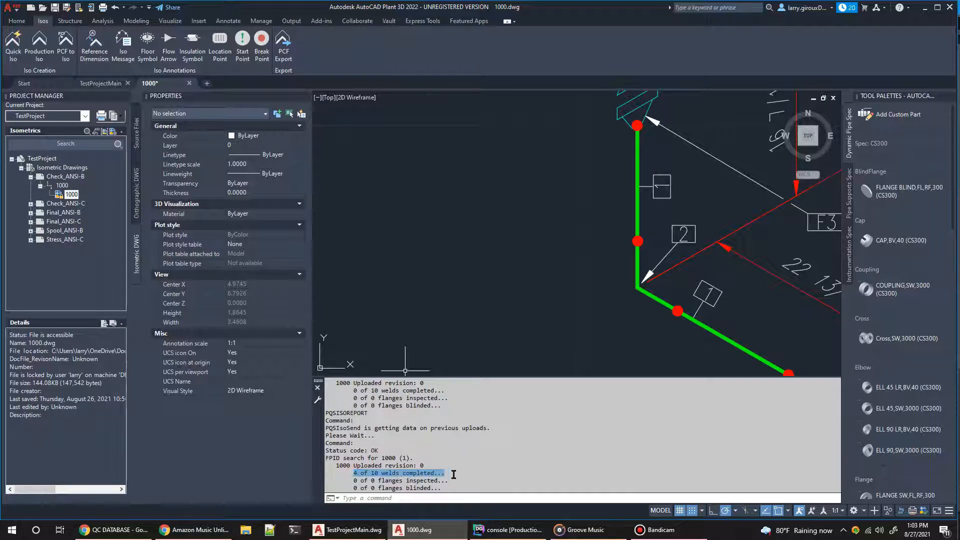
{"action": "left_click", "coordinate": [447, 484]}
Step: Examine the whole isometric sheet of drawing 1000, including its bill of materials and title block
{"action": "scroll", "coordinate": [665, 257], "scroll_direction": "down", "scroll_amount": 5}
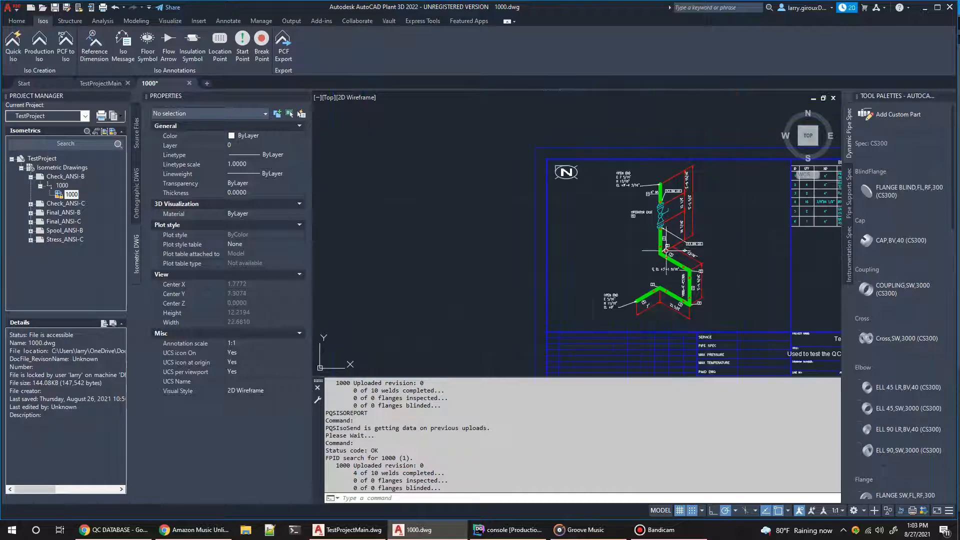
{"action": "scroll", "coordinate": [801, 275], "scroll_direction": "up", "scroll_amount": 1}
{"action": "scroll", "coordinate": [801, 275], "scroll_direction": "up", "scroll_amount": 1}
{"action": "scroll", "coordinate": [791, 276], "scroll_direction": "down", "scroll_amount": 5}
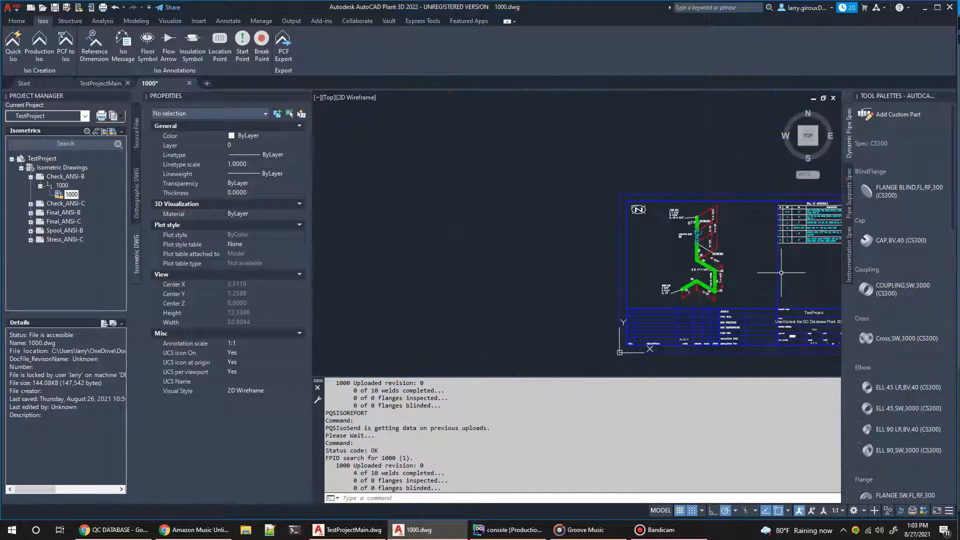
{"action": "scroll", "coordinate": [778, 283], "scroll_direction": "up", "scroll_amount": 2}
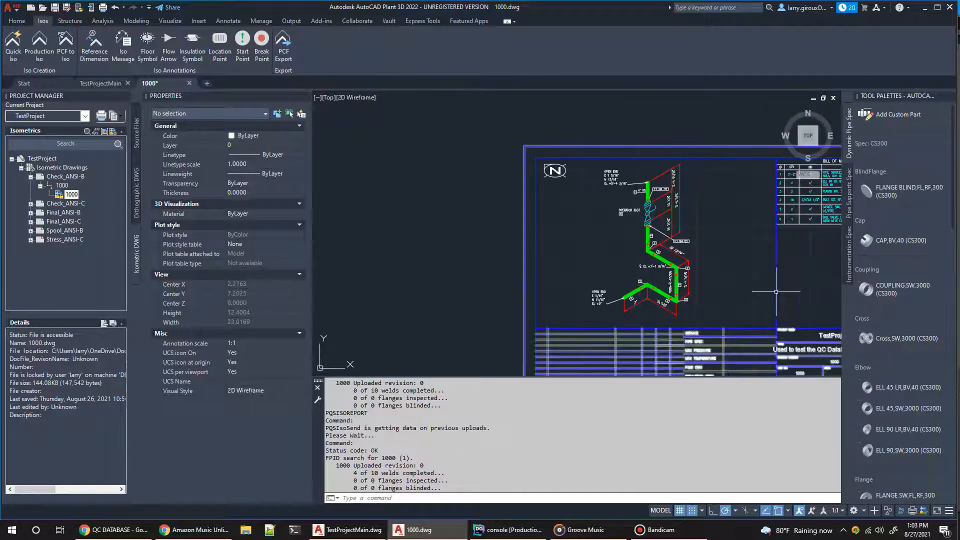
{"action": "type", "text": "pan"}
{"action": "key", "text": "Return"}
{"action": "mouse_move", "coordinate": [776, 291]}
{"action": "left_mouse_down"}
{"action": "mouse_move", "coordinate": [610, 234]}
{"action": "mouse_move", "coordinate": [625, 249]}
{"action": "left_mouse_up"}
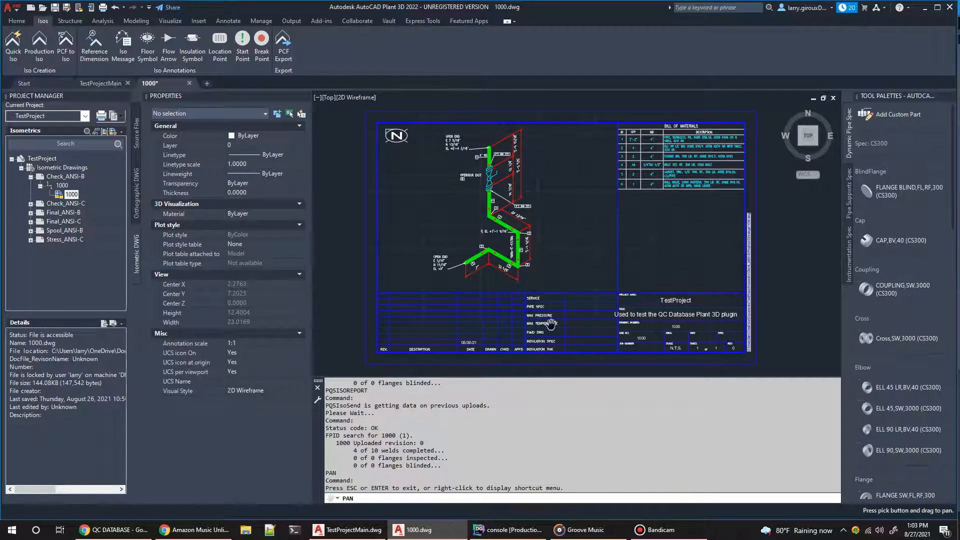
{"action": "key", "text": "Escape"}
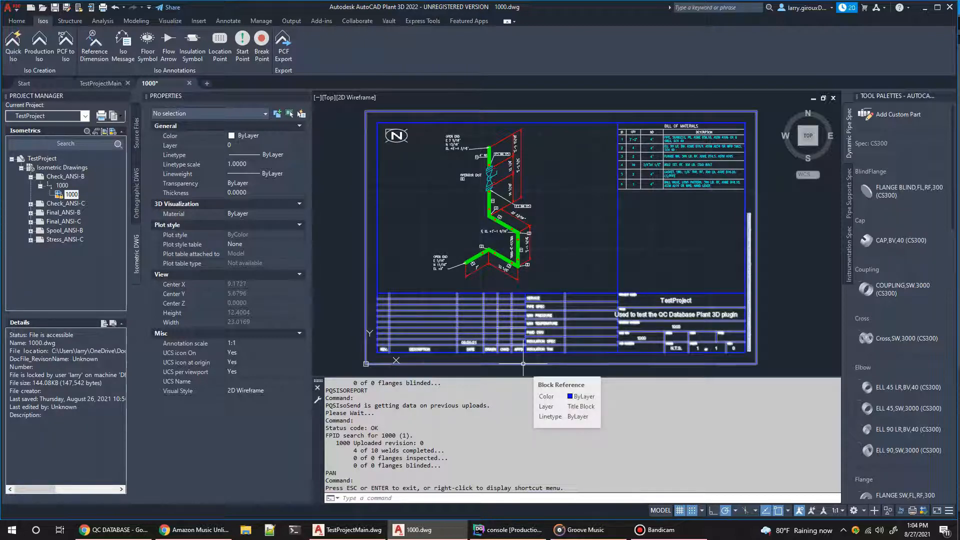
{"action": "left_click", "coordinate": [605, 232]}
{"action": "key", "text": "Escape"}
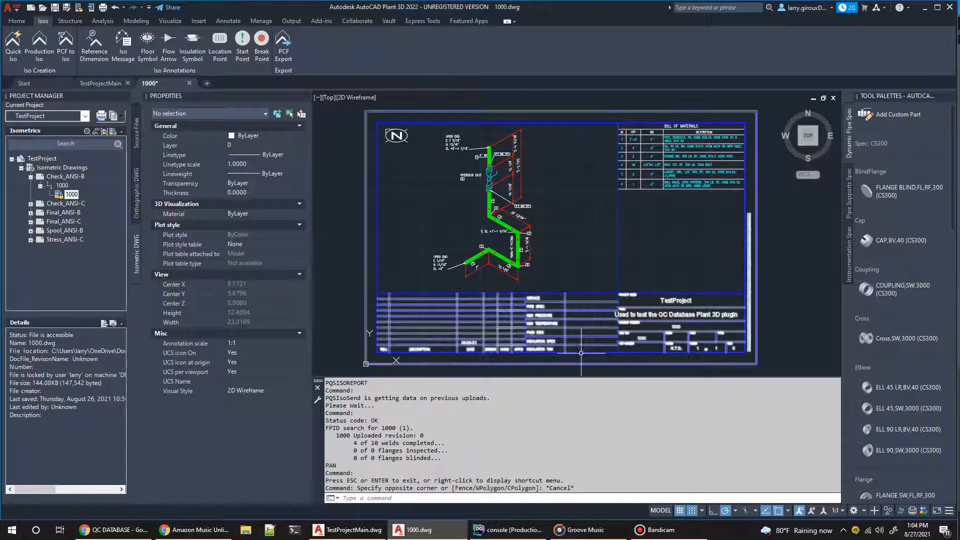
Step: Switch to QC DATABASE in Chrome and return from the weld map to the unsorted isometric drawings
{"action": "left_click", "coordinate": [113, 530]}
{"action": "left_click", "coordinate": [75, 48]}
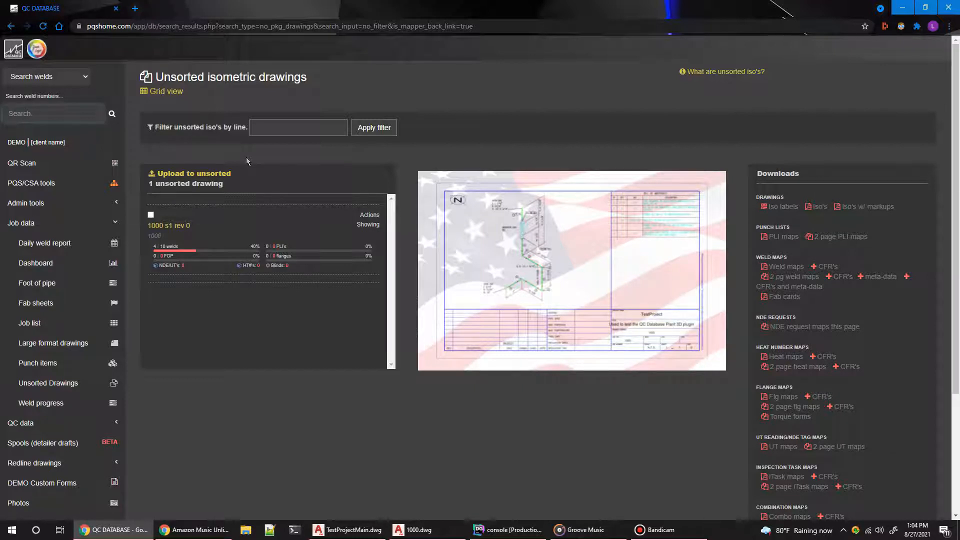
Step: Examine the packages that drawing 1000 s1 rev 0 can be moved to, and return without moving it
{"action": "left_click", "coordinate": [150, 215]}
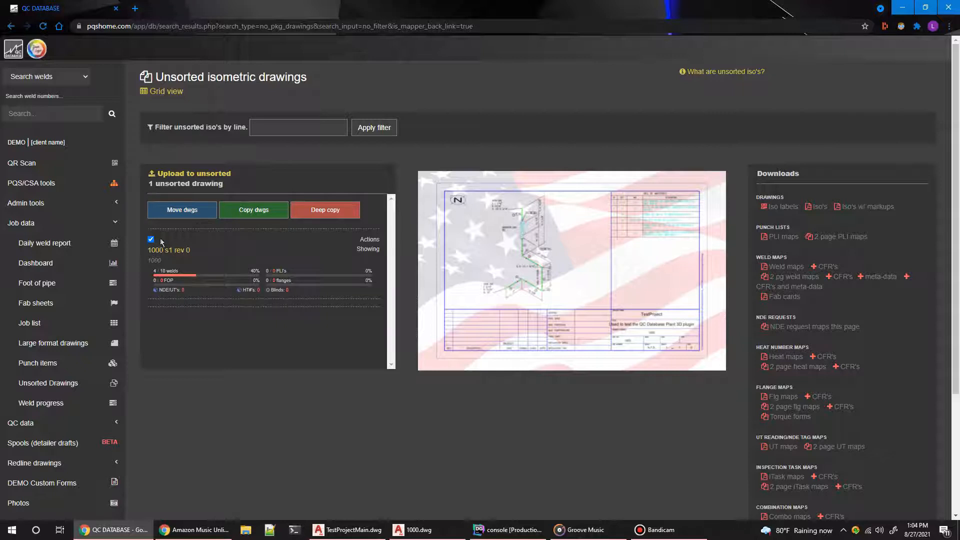
{"action": "left_click", "coordinate": [170, 211]}
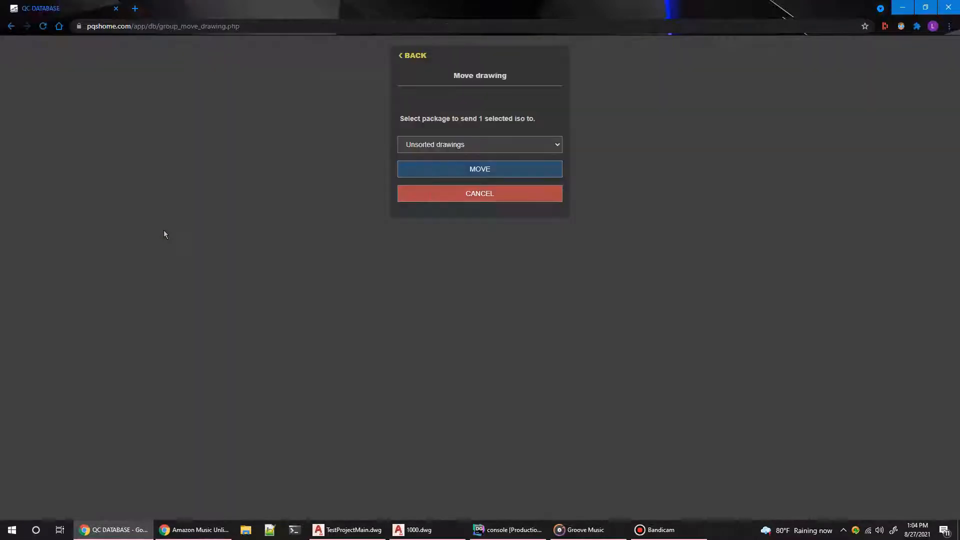
{"action": "left_click", "coordinate": [439, 144]}
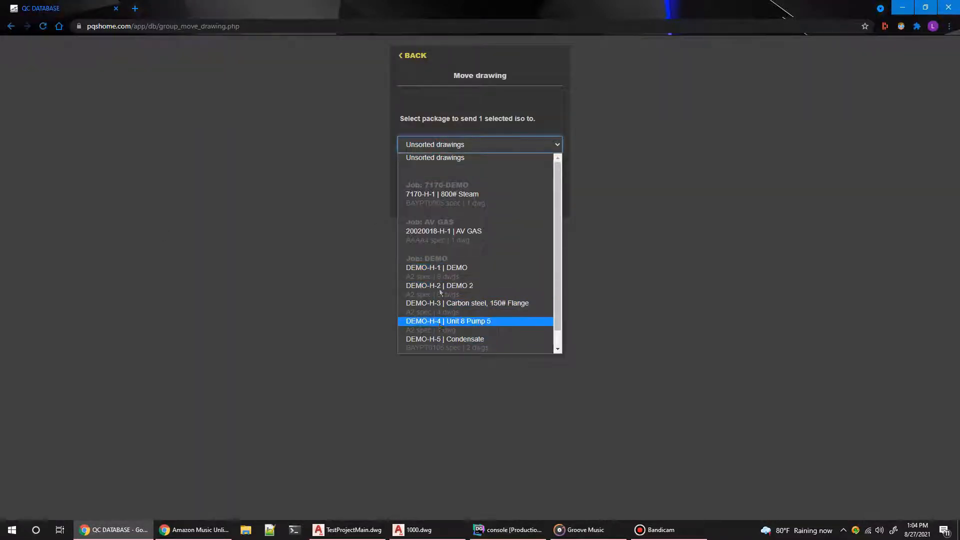
{"action": "scroll", "coordinate": [441, 319], "scroll_direction": "down", "scroll_amount": 1}
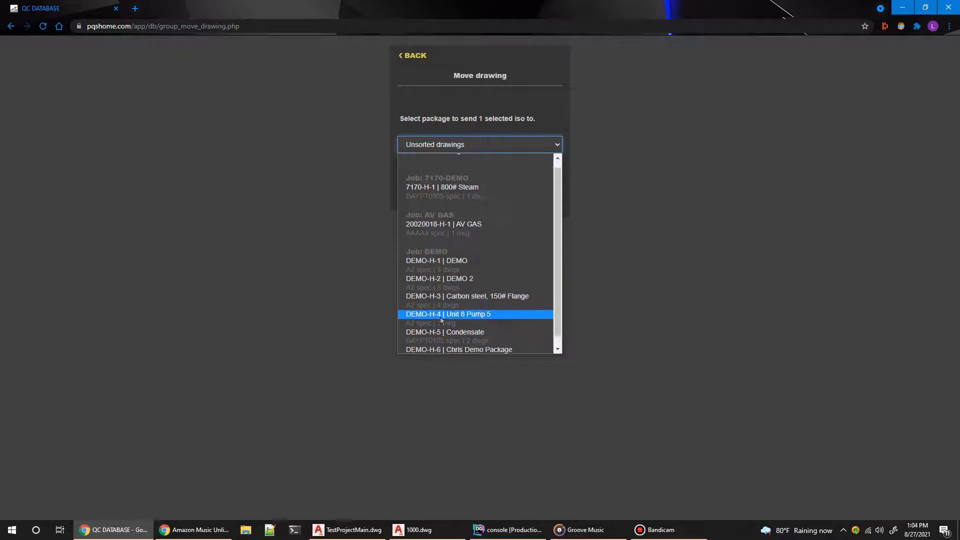
{"action": "scroll", "coordinate": [442, 321], "scroll_direction": "up", "scroll_amount": 1}
{"action": "left_click", "coordinate": [760, 220]}
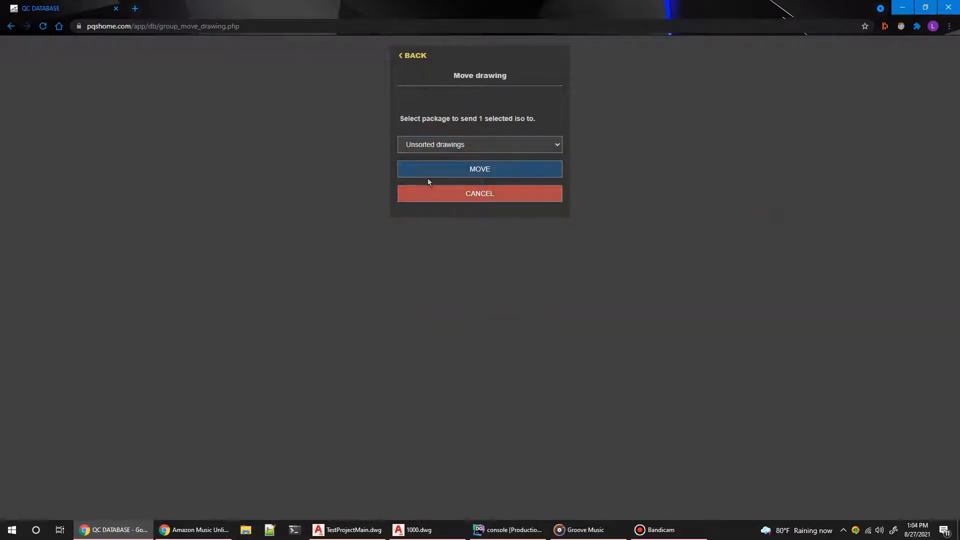
{"action": "left_click", "coordinate": [421, 59]}
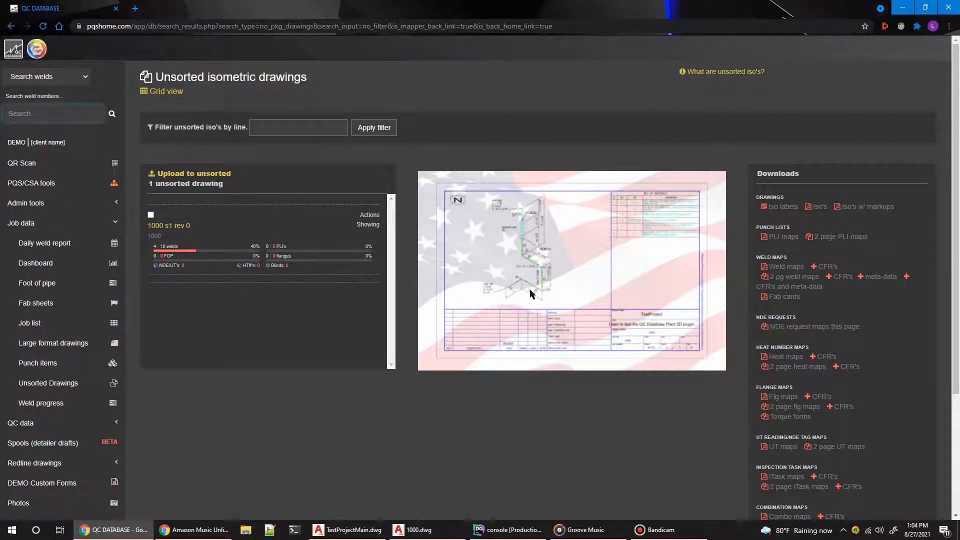
Step: Enlarge the preview of drawing 1000 to examine the uploaded isometric, and close it
{"action": "left_click", "coordinate": [455, 282]}
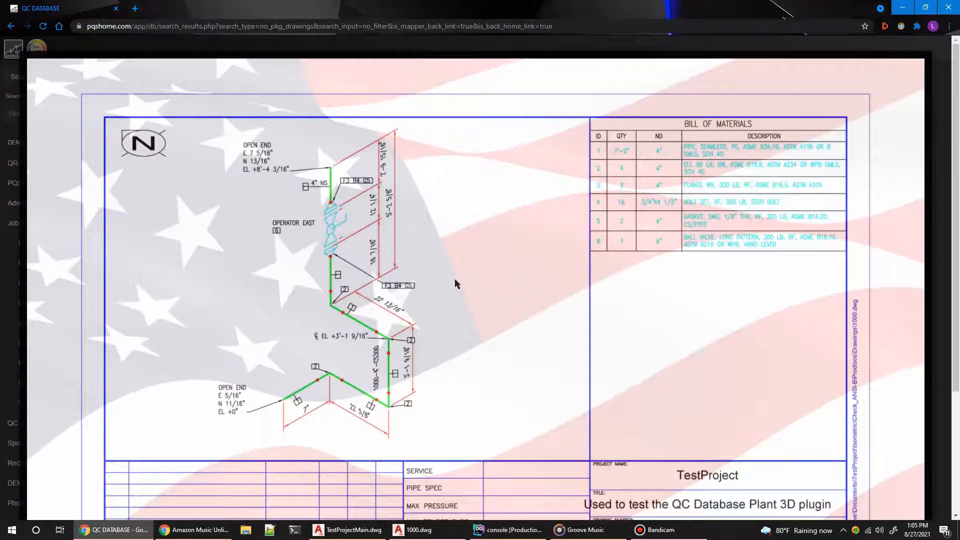
{"action": "scroll", "coordinate": [455, 284], "scroll_direction": "down", "scroll_amount": 3}
{"action": "scroll", "coordinate": [455, 283], "scroll_direction": "up", "scroll_amount": 3}
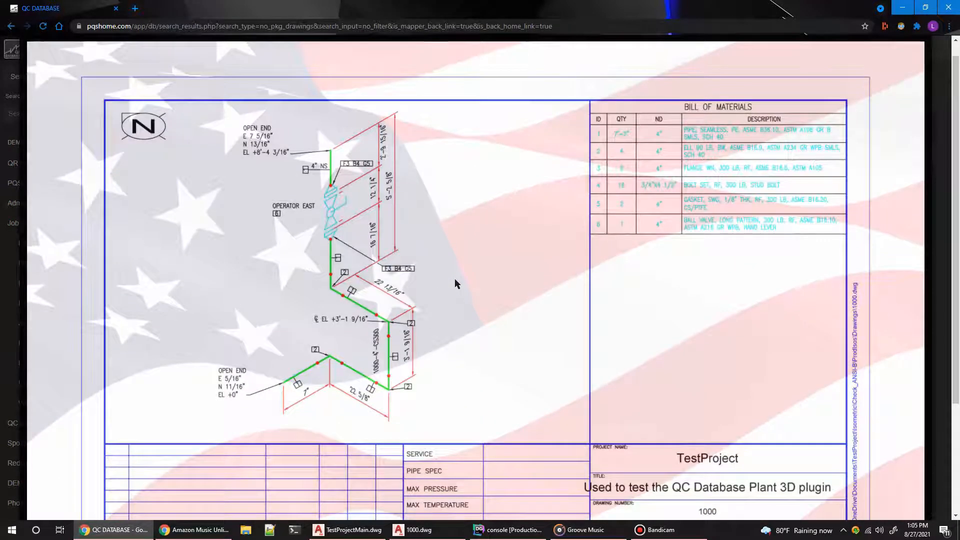
{"action": "left_click", "coordinate": [455, 242]}
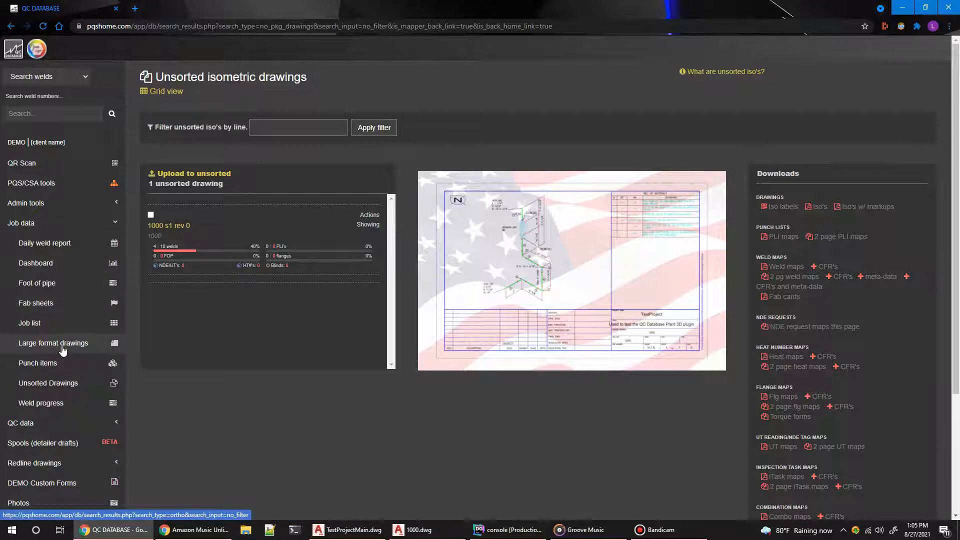
Step: Open the Large Format Drawings page and highlight its title to examine where such drawings are stored
{"action": "left_click", "coordinate": [86, 346]}
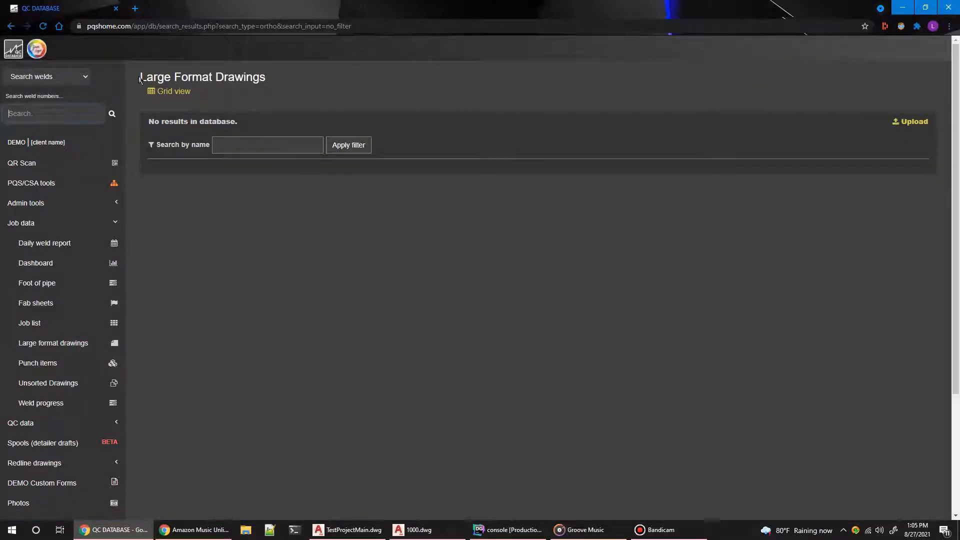
{"action": "left_click_drag", "start_coordinate": [140, 79], "coordinate": [272, 79]}
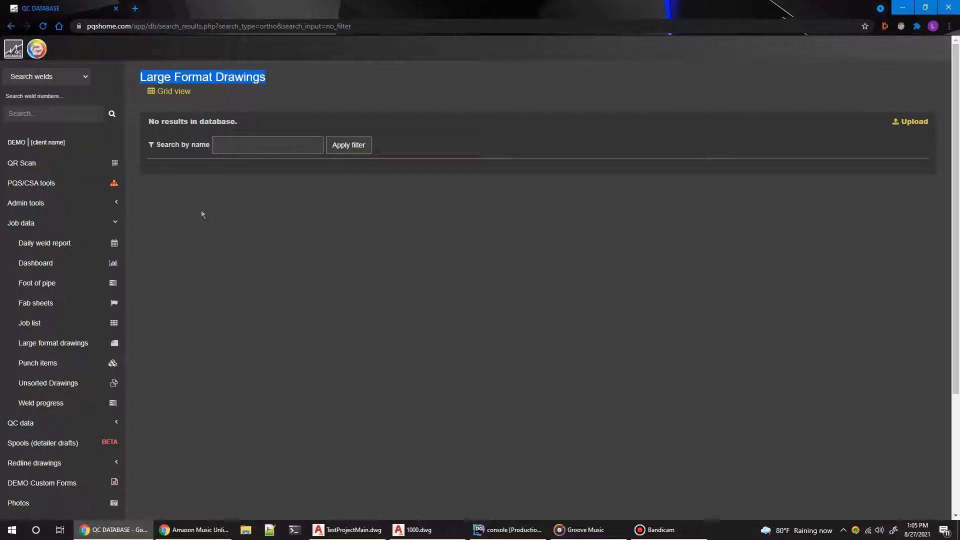
{"action": "left_click", "coordinate": [182, 162]}
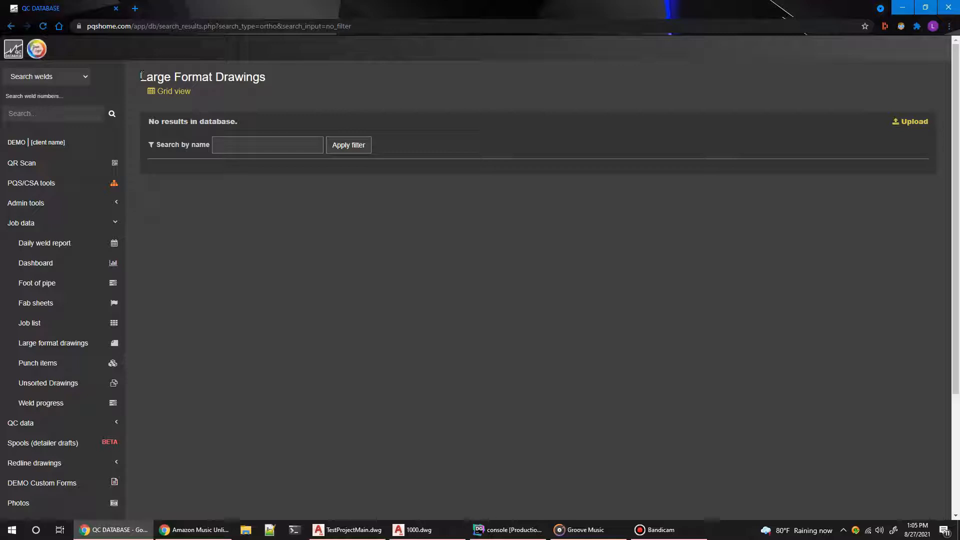
{"action": "mouse_move", "coordinate": [140, 77]}
{"action": "left_mouse_down"}
{"action": "mouse_move", "coordinate": [266, 75]}
{"action": "mouse_move", "coordinate": [146, 73]}
{"action": "left_mouse_up"}
{"action": "left_click", "coordinate": [140, 155]}
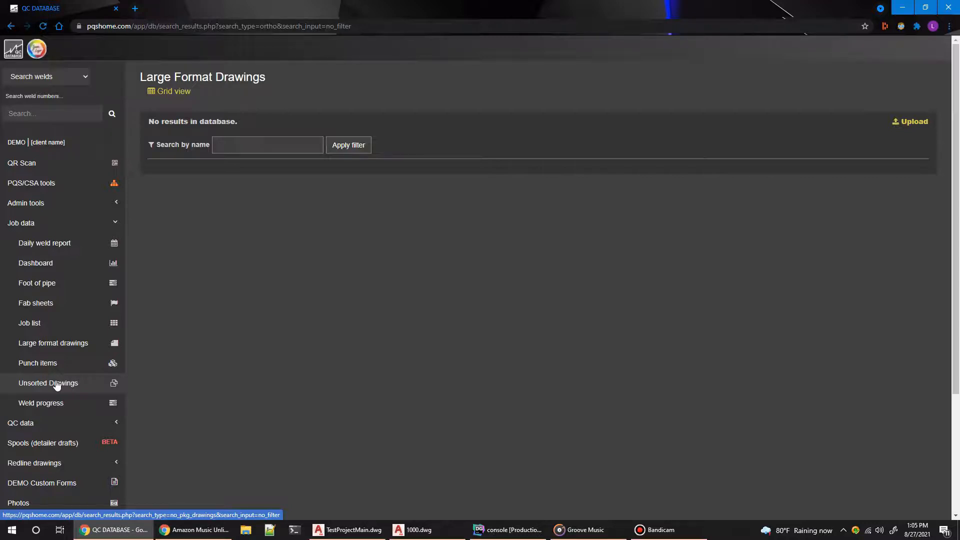
Step: Switch to 1000.dwg in AutoCAD Plant 3D
{"action": "left_click", "coordinate": [447, 538]}
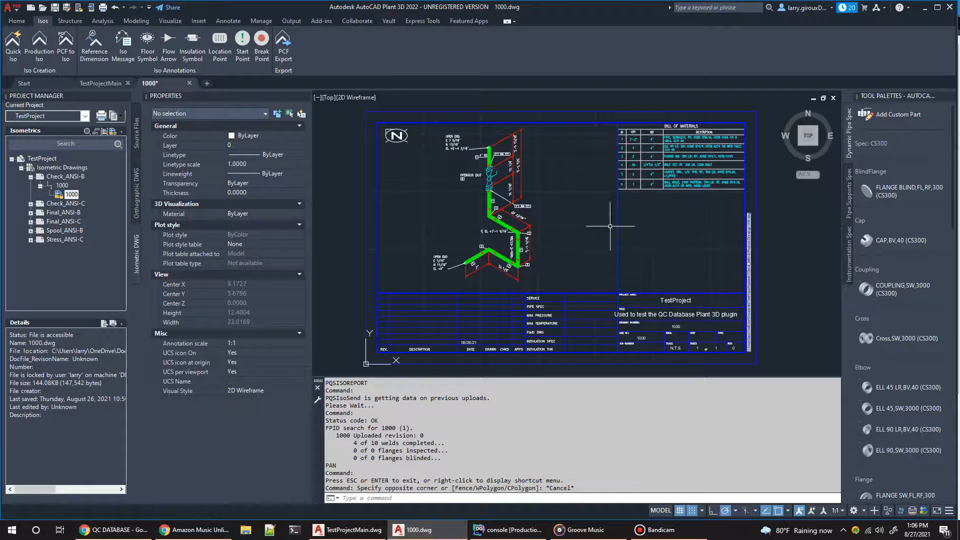